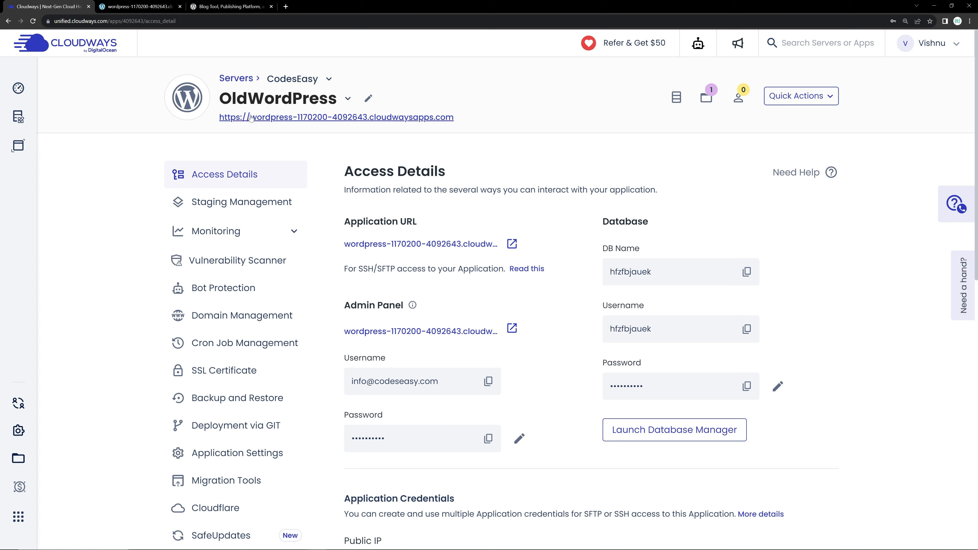
# Examine the old WordPress site's home page, including its featured products and footer sections
pyautogui.click(138, 6)
pyautogui.scroll(-1, 368, 251)
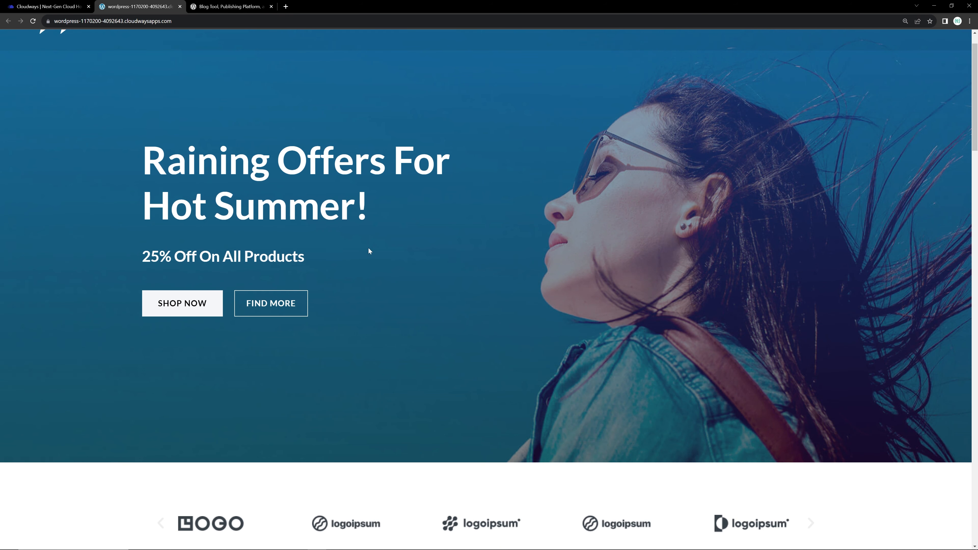
pyautogui.scroll(-10, 385, 232)
pyautogui.scroll(-15, 385, 232)
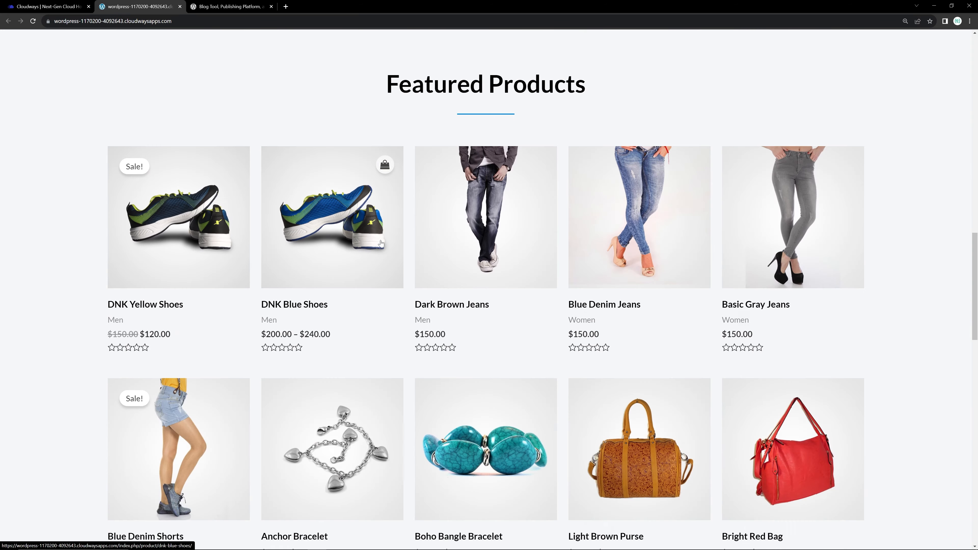
pyautogui.scroll(-10, 413, 204)
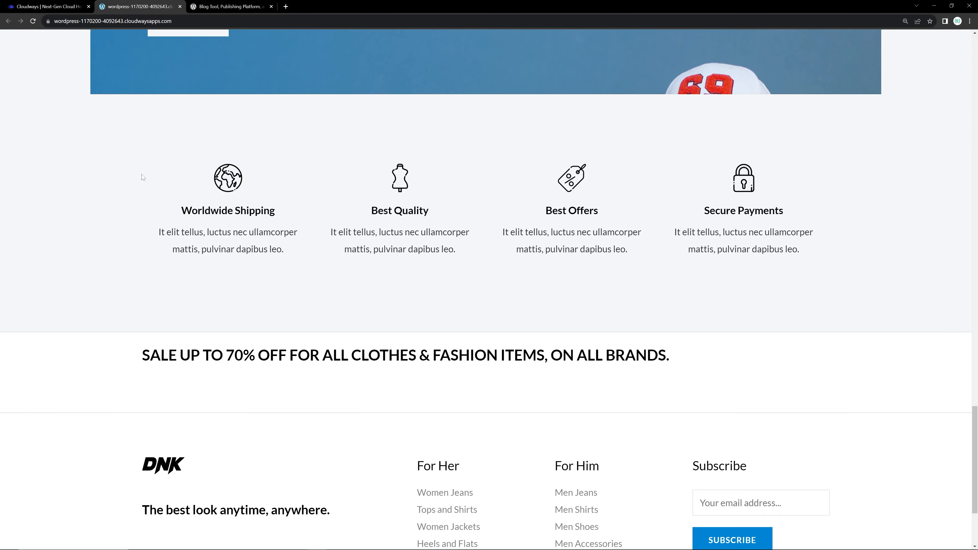
pyautogui.scroll(16, 183, 192)
pyautogui.scroll(7, 197, 194)
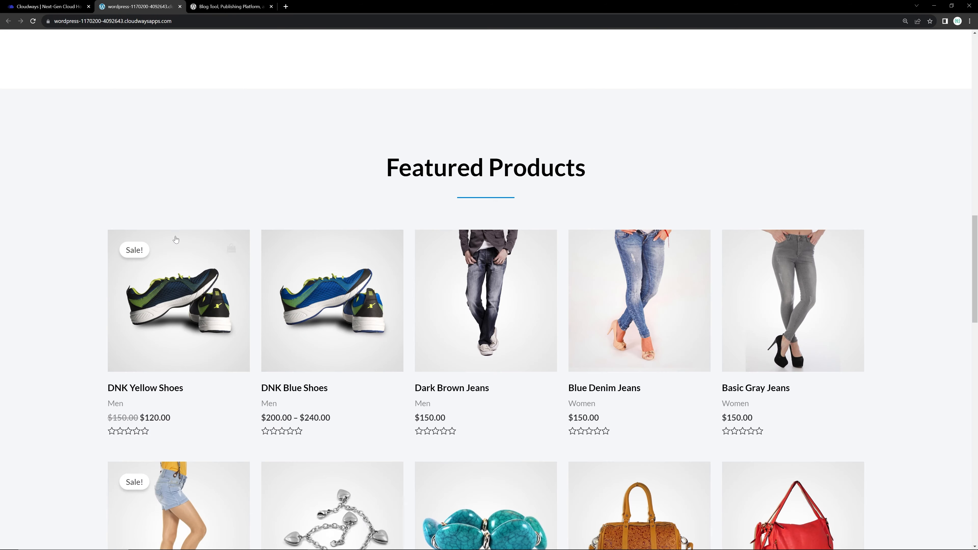
# Open the DNK Yellow Shoes product page and look through its details and review section
pyautogui.click(173, 271)
pyautogui.scroll(-10, 241, 203)
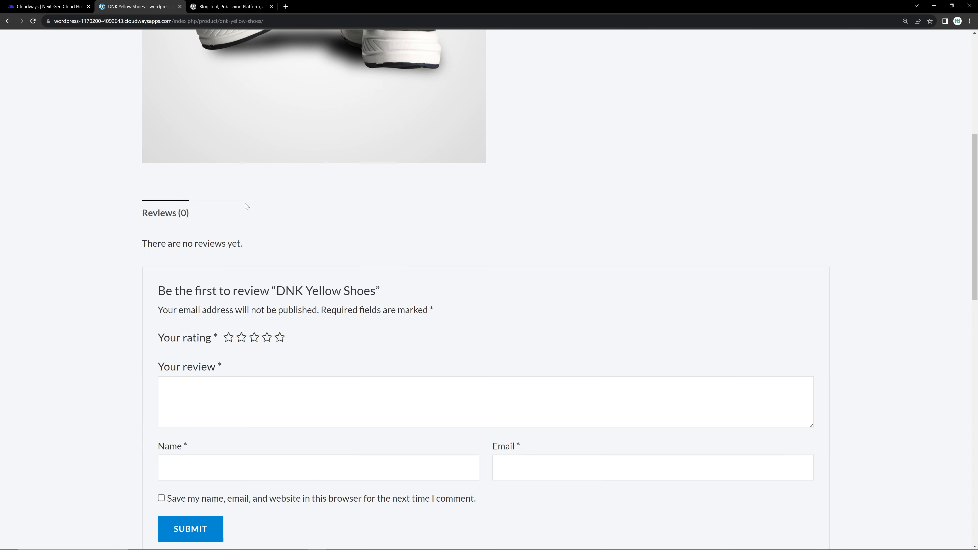
pyautogui.scroll(11, 296, 212)
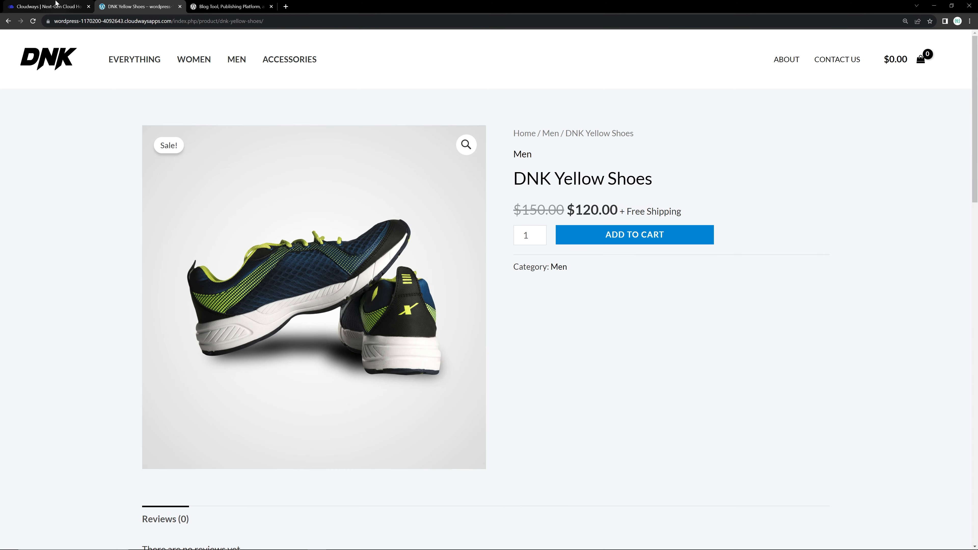
# Return to Cloudways and start adding a new server with WordPress Version 6.2.2 as its application
pyautogui.click(55, 9)
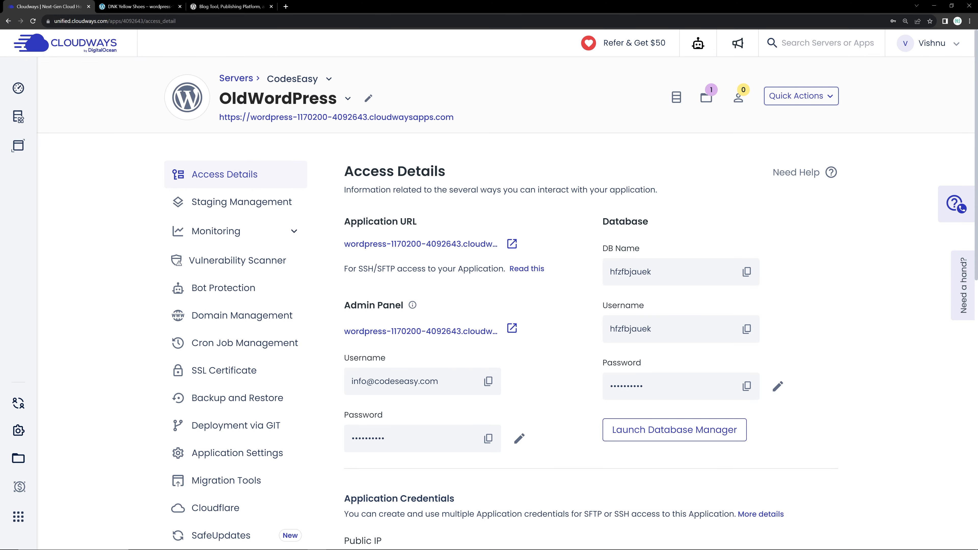
pyautogui.click(42, 88)
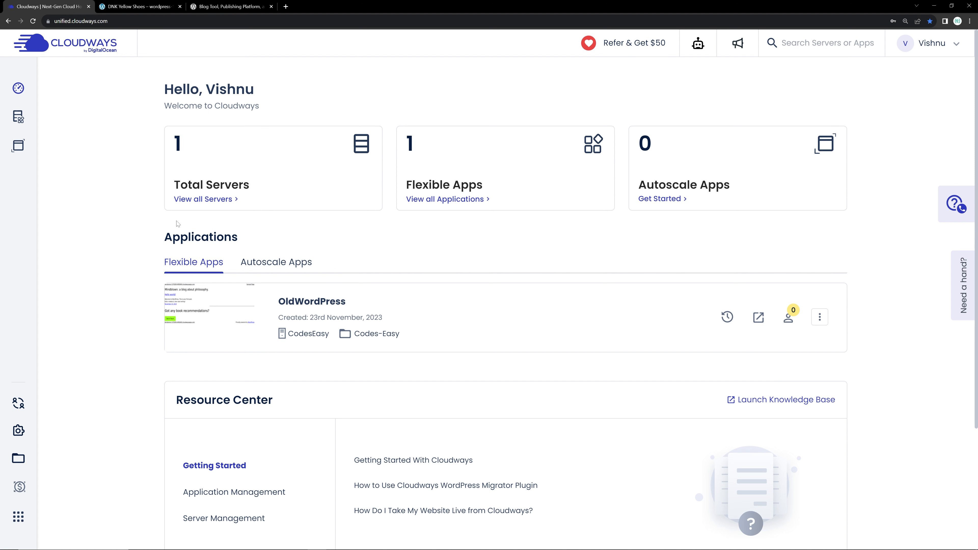
pyautogui.click(197, 199)
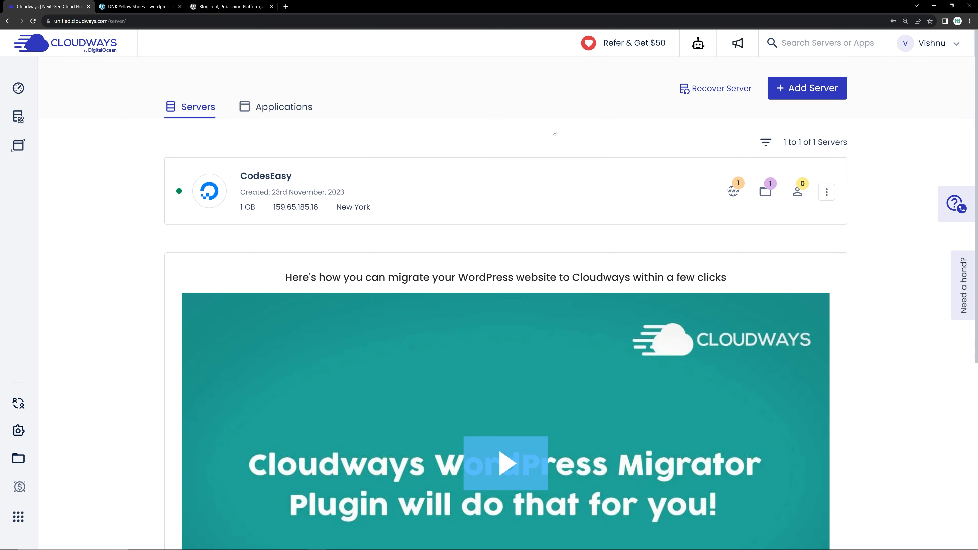
pyautogui.click(802, 91)
pyautogui.click(264, 183)
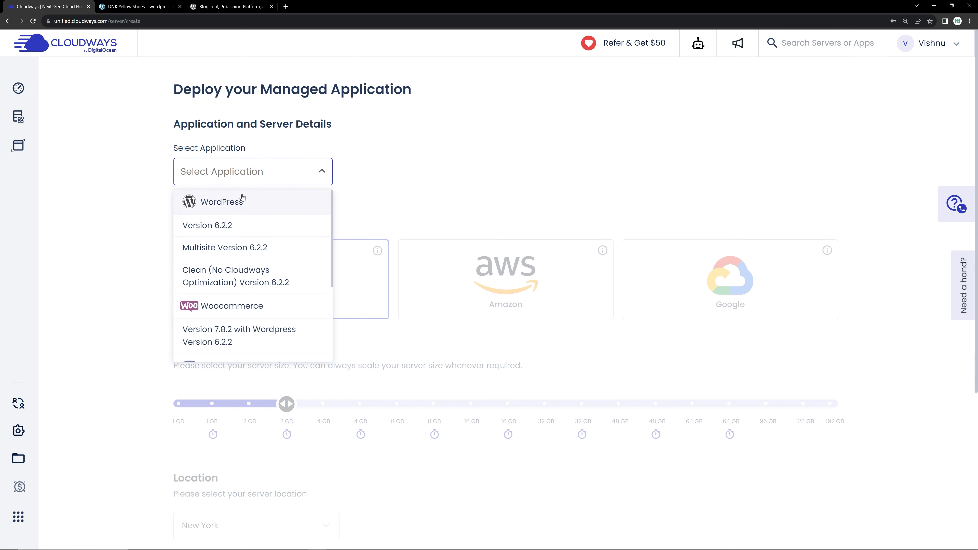
pyautogui.click(225, 230)
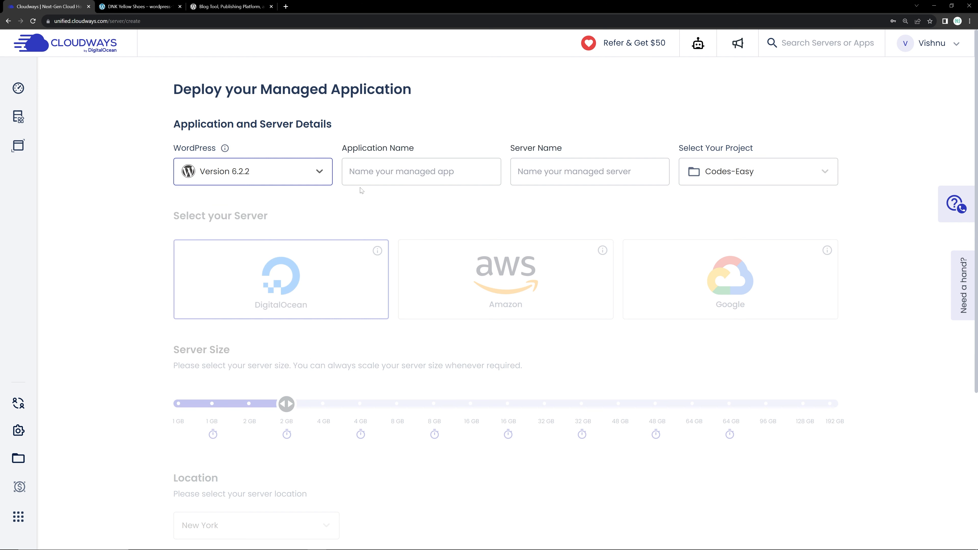
# Name the new managed application TestingNew
pyautogui.click(360, 183)
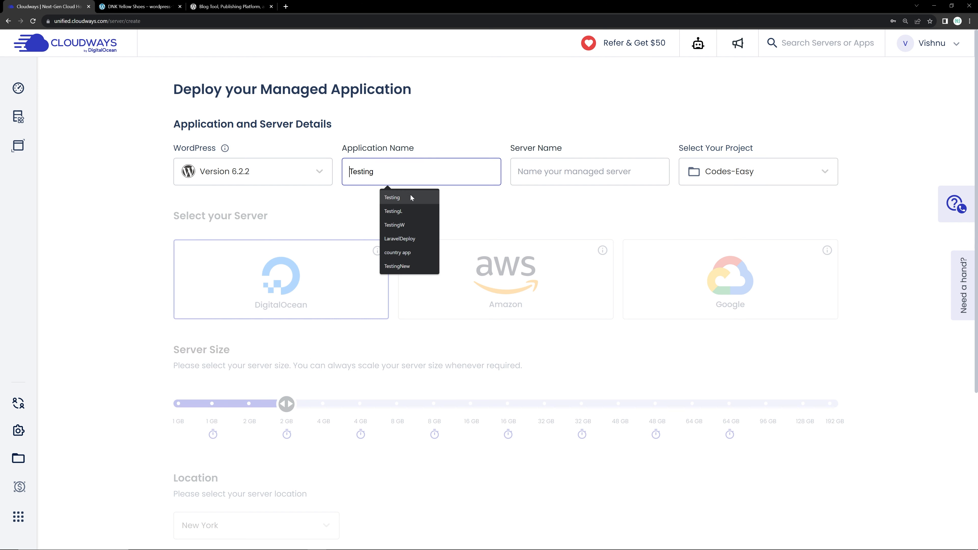
pyautogui.click(406, 211)
pyautogui.press('BackSpace')
pyautogui.write('New')
pyautogui.hotkey('ctrl', 'a')
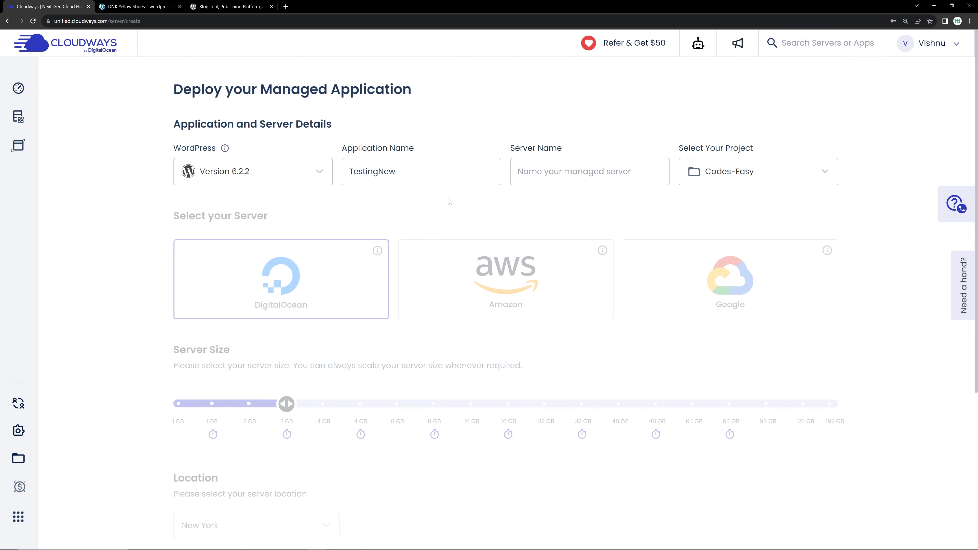
# Name the new server CodesEasyNew and keep Codes-Easy as its project
pyautogui.press('Tab')
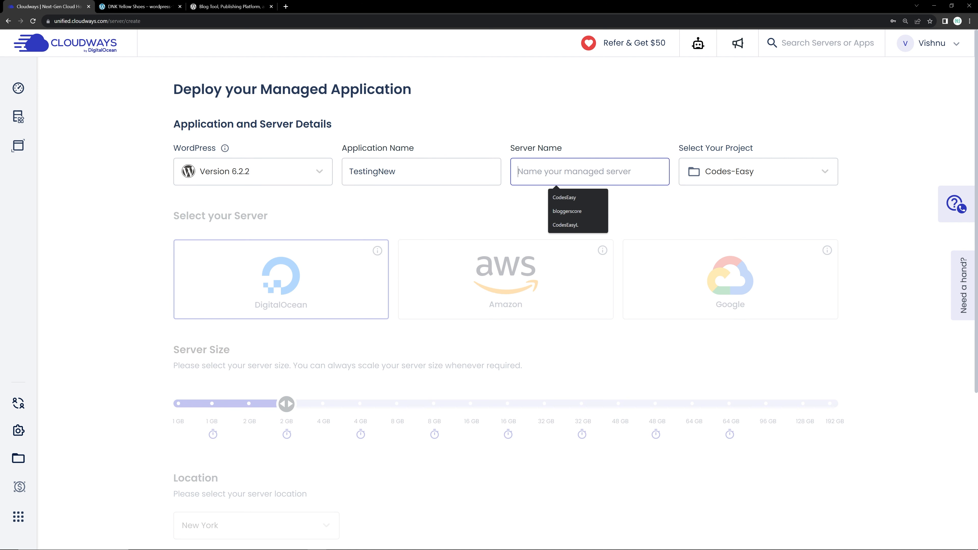
pyautogui.click(573, 198)
pyautogui.write('New')
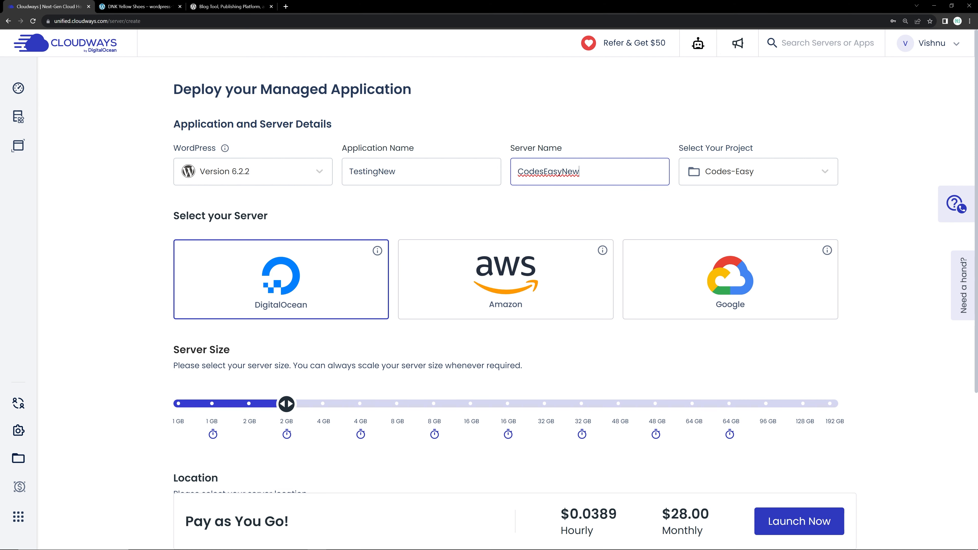
pyautogui.click(735, 175)
pyautogui.click(793, 135)
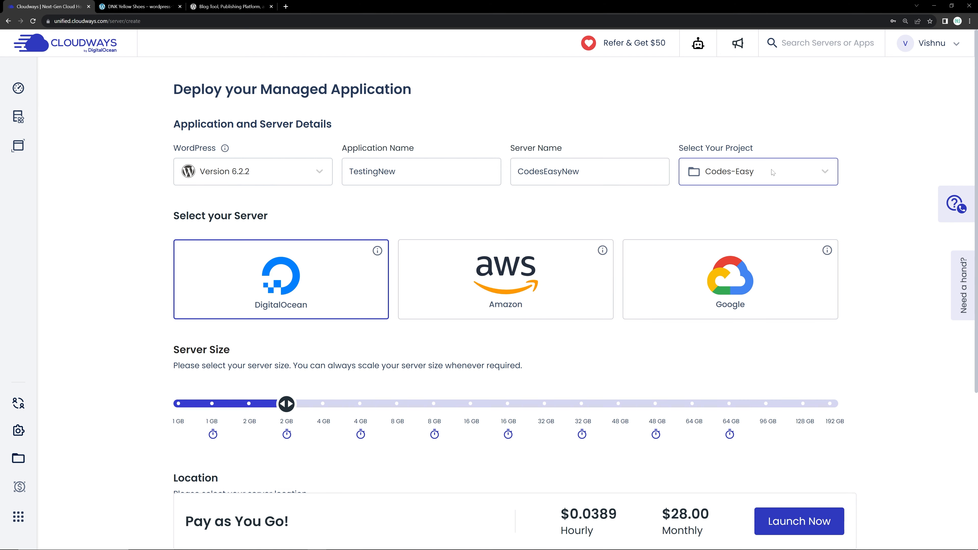
pyautogui.click(771, 171)
pyautogui.click(781, 128)
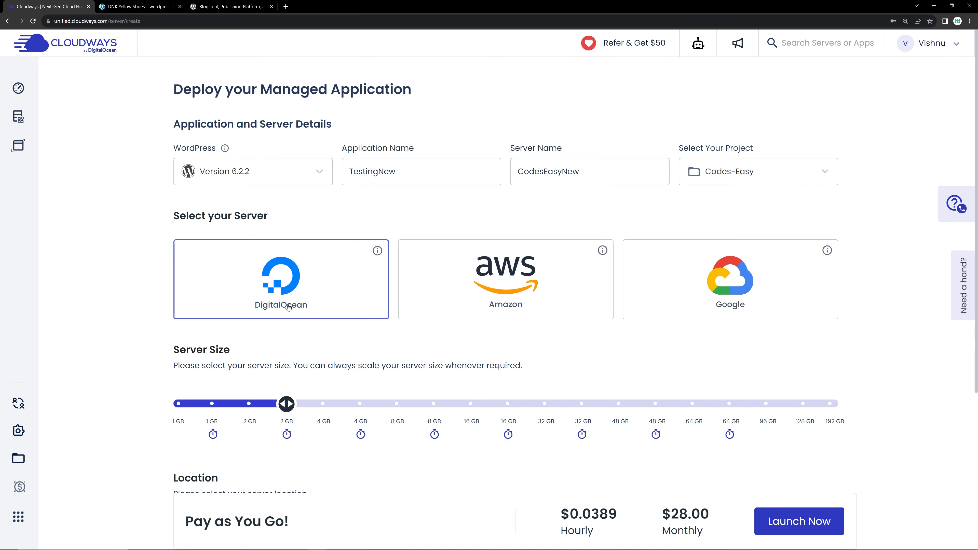
# Set the DigitalOcean server size to the smallest 1 GB option
pyautogui.scroll(-3, 288, 307)
pyautogui.moveTo(269, 291); pyautogui.dragTo(101, 302)
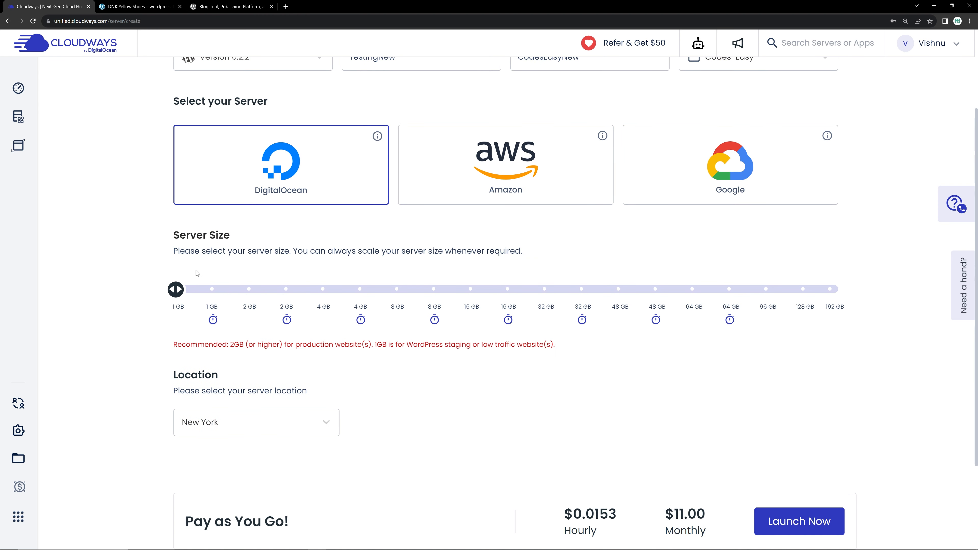
pyautogui.scroll(-1, 217, 224)
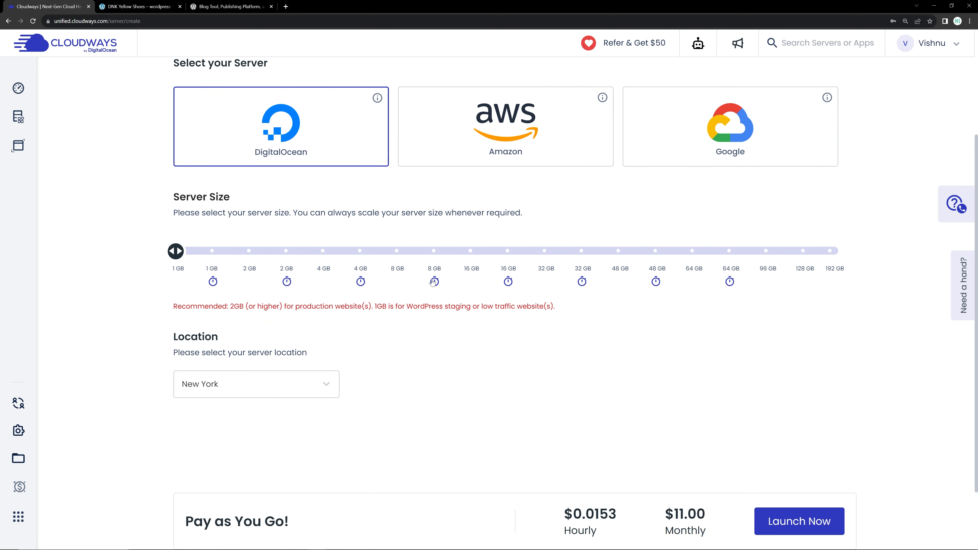
# Choose London as the server location and launch the new server
pyautogui.scroll(-2, 368, 348)
pyautogui.click(266, 304)
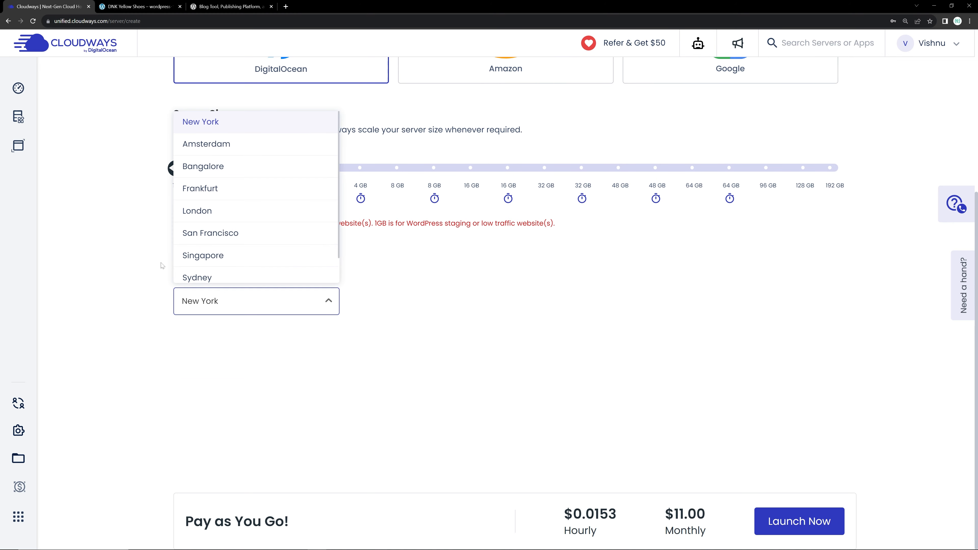
pyautogui.scroll(-1, 231, 231)
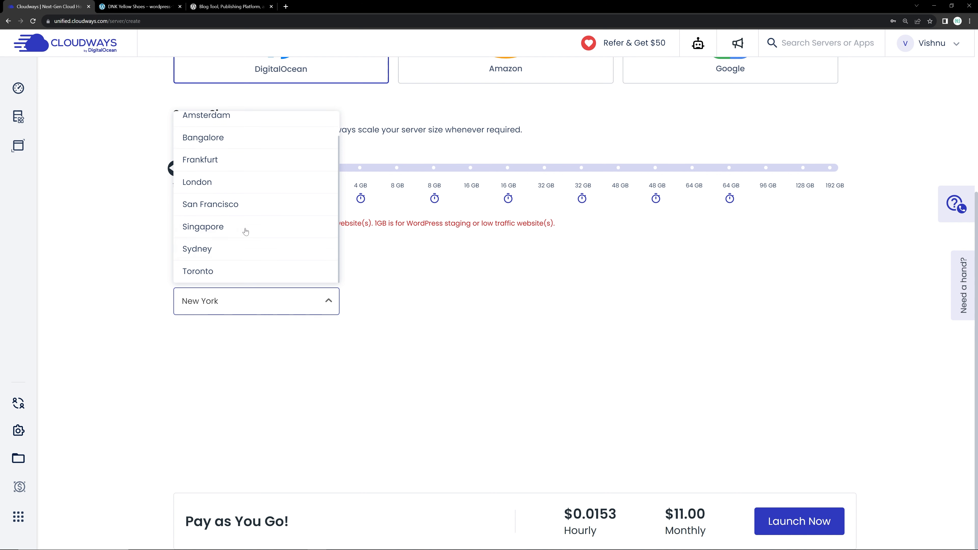
pyautogui.scroll(1, 245, 231)
pyautogui.click(234, 211)
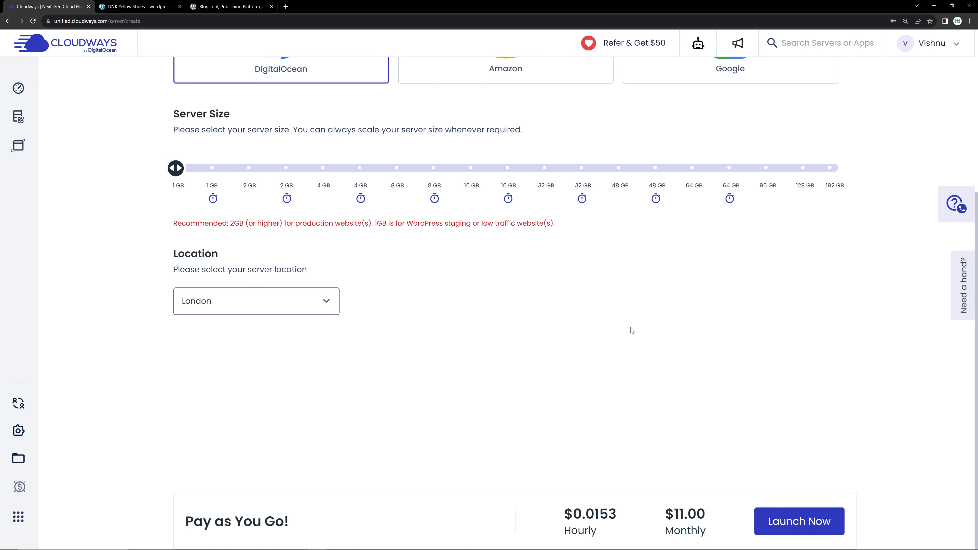
pyautogui.click(793, 528)
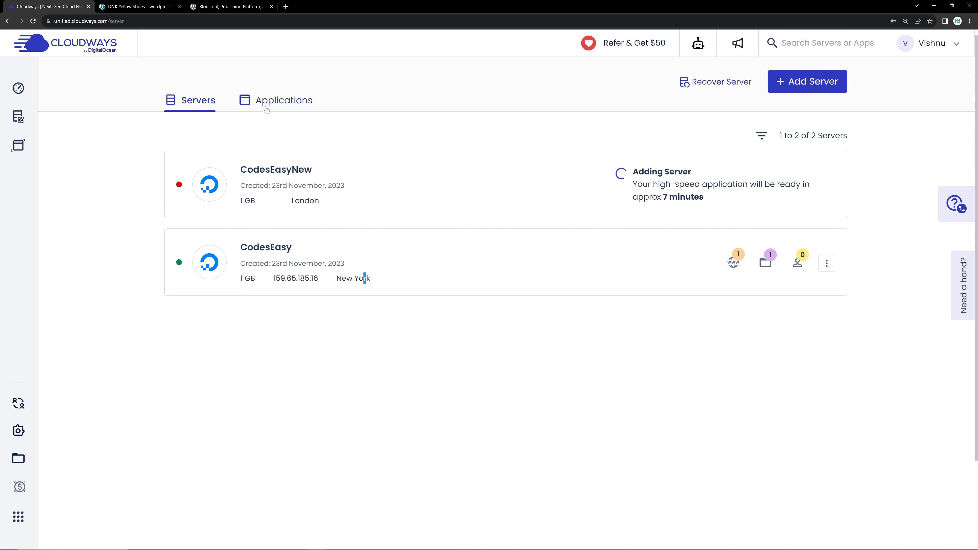
# Check the application and server lists and view the Master Credentials page of the CodesEasyNew server
pyautogui.click(287, 111)
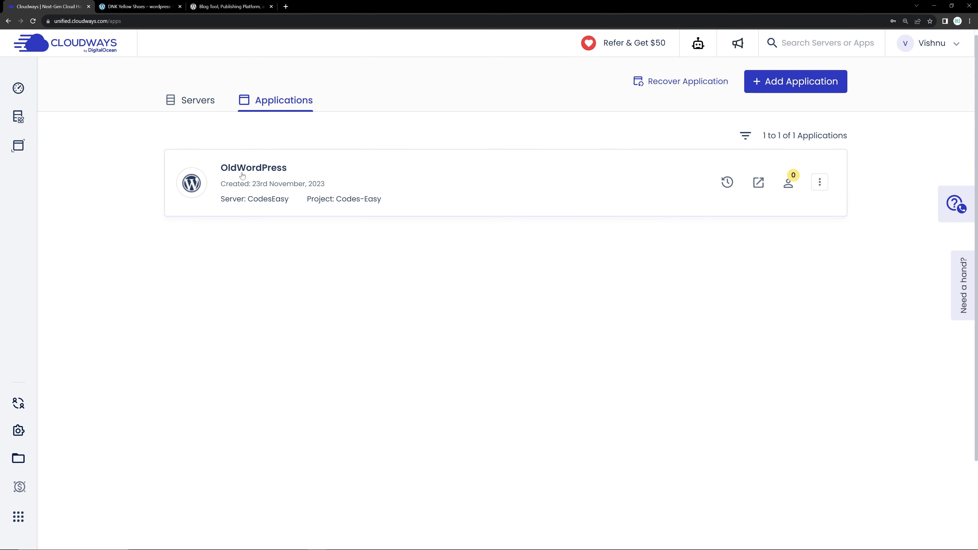
pyautogui.click(197, 102)
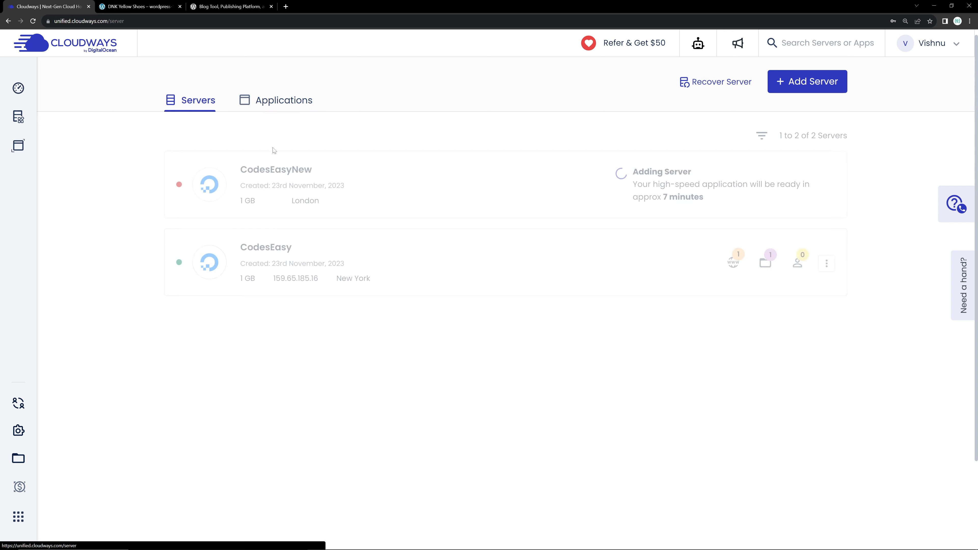
pyautogui.click(284, 100)
pyautogui.click(203, 96)
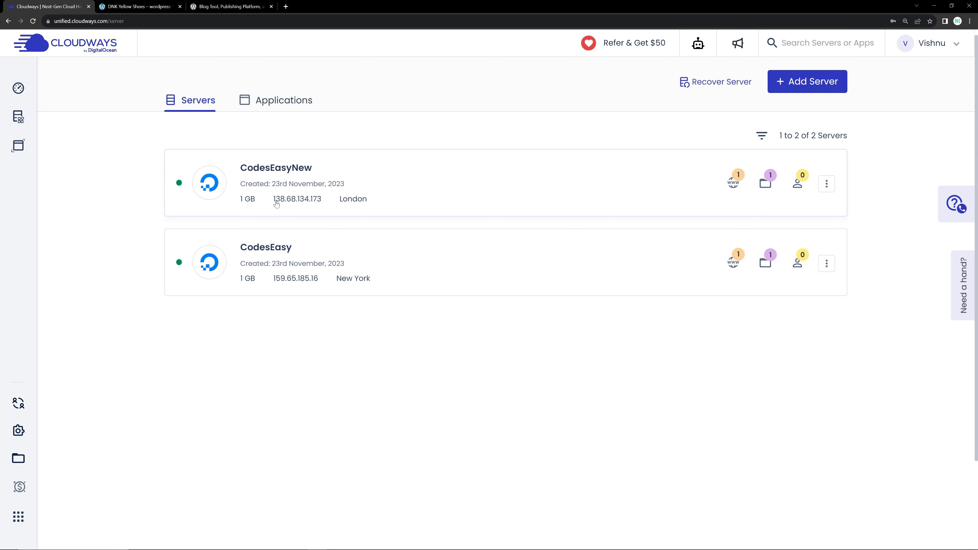
pyautogui.moveTo(277, 204); pyautogui.dragTo(323, 200)
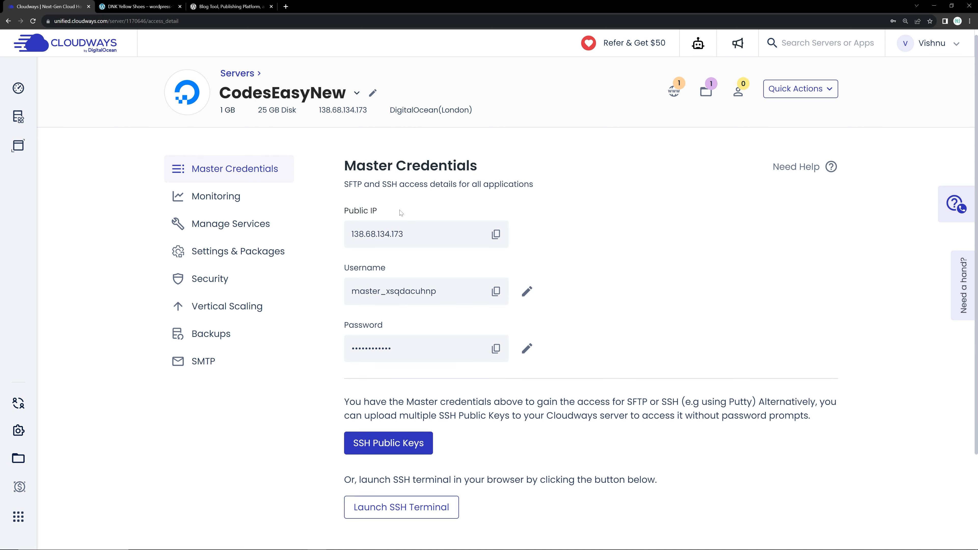
pyautogui.click(238, 74)
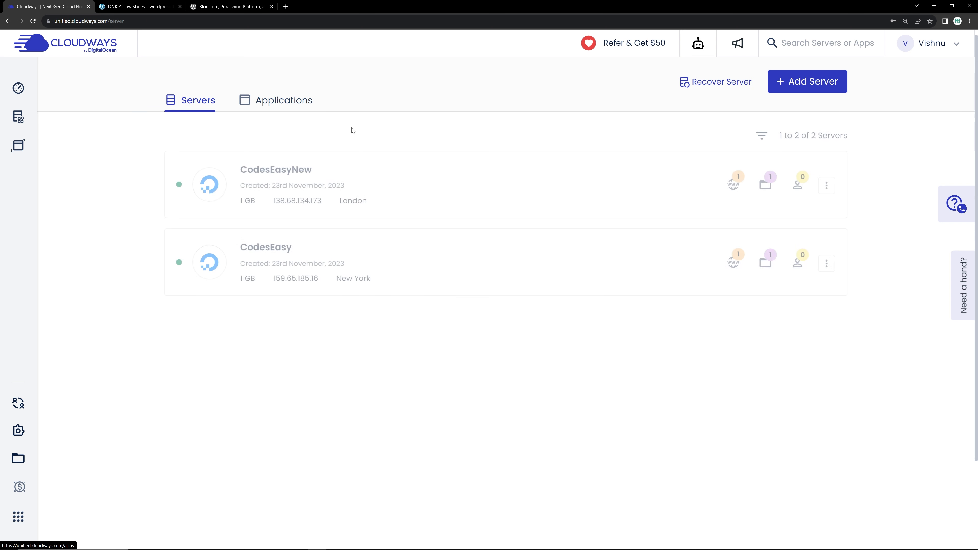
# Open the TestingNew application's access details and view its website in a new browser tab
pyautogui.click(276, 103)
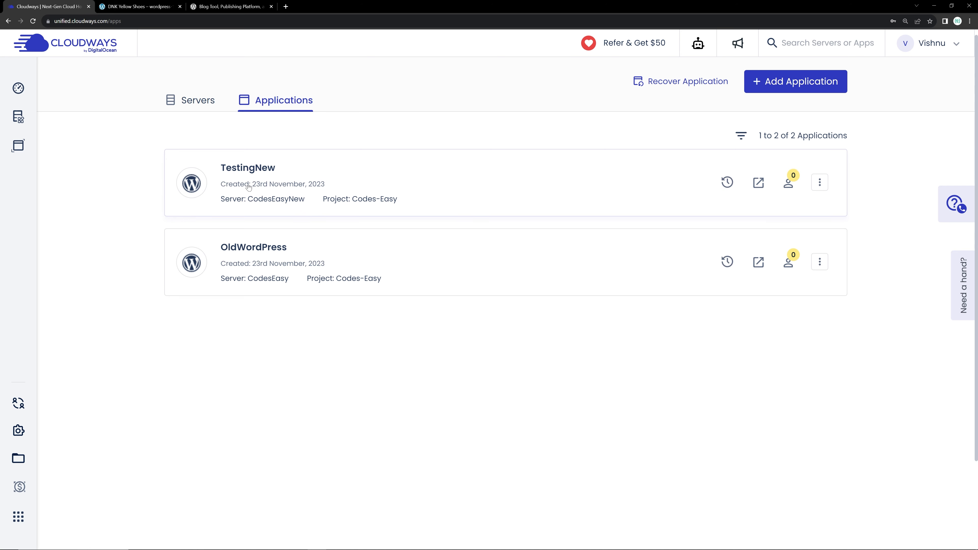
pyautogui.click(237, 172)
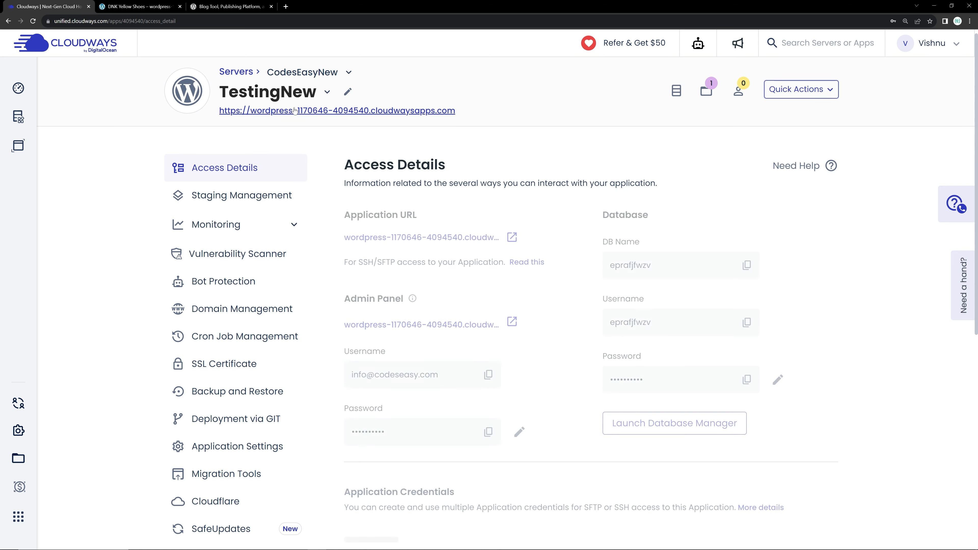
pyautogui.rightClick(379, 115)
pyautogui.click(415, 118)
pyautogui.click(133, 4)
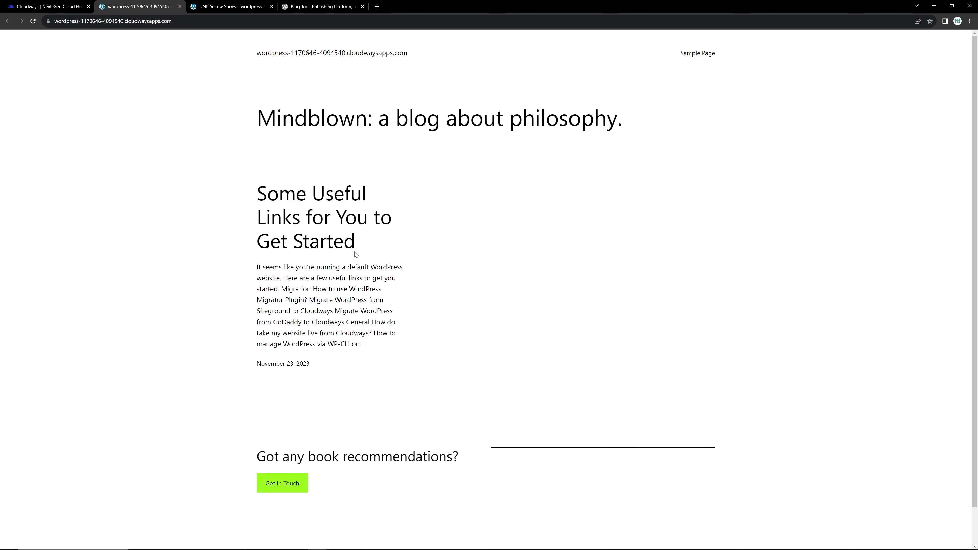
# Open the "Some Useful Links for You to Get Started" post, and close the new site's tab
pyautogui.click(344, 246)
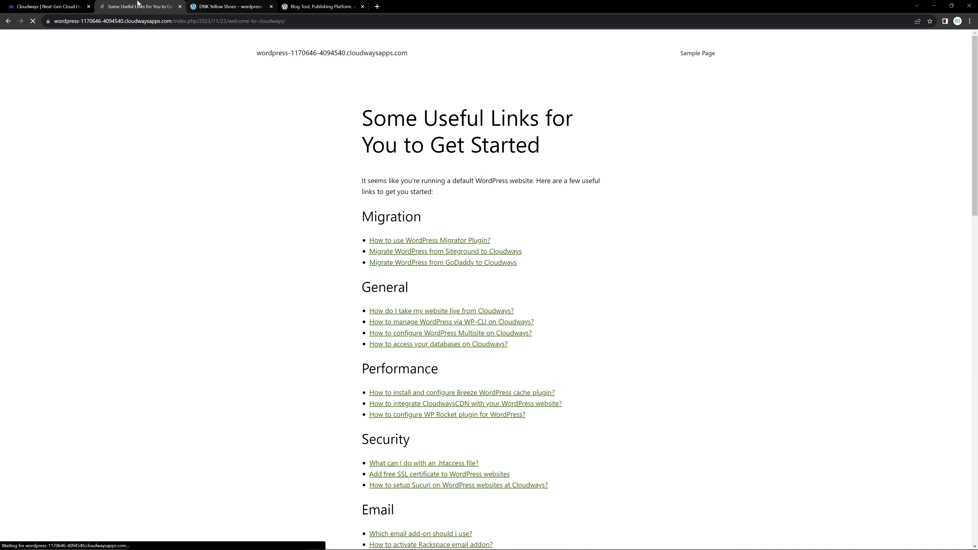
pyautogui.click(79, 4)
pyautogui.click(180, 6)
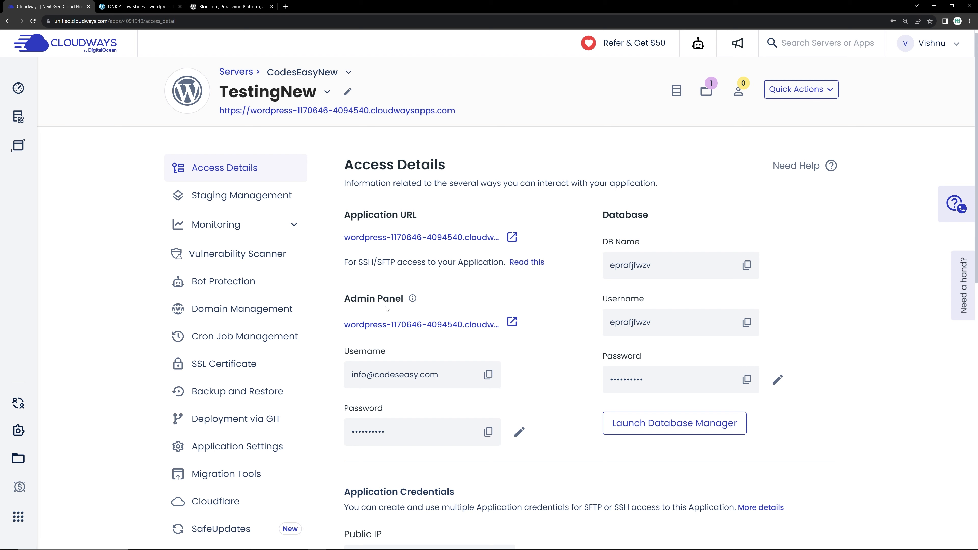
# Review the list of servers and the list of applications to compare which application runs on which server
pyautogui.click(255, 73)
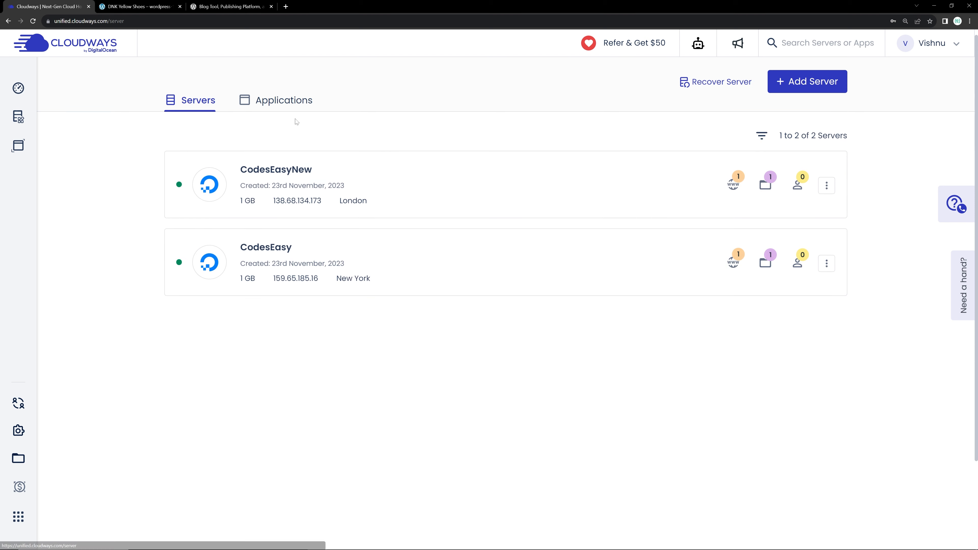
pyautogui.click(276, 100)
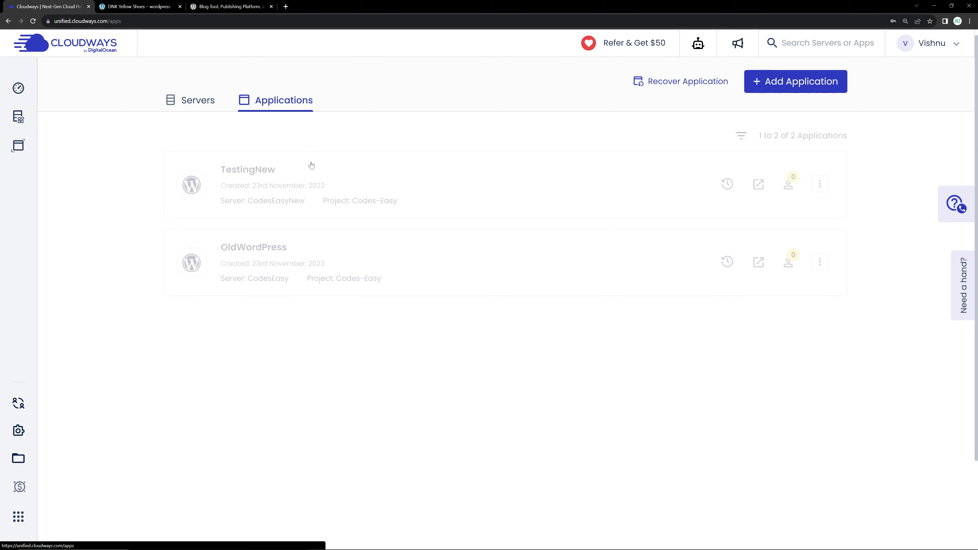
pyautogui.click(291, 176)
pyautogui.click(242, 73)
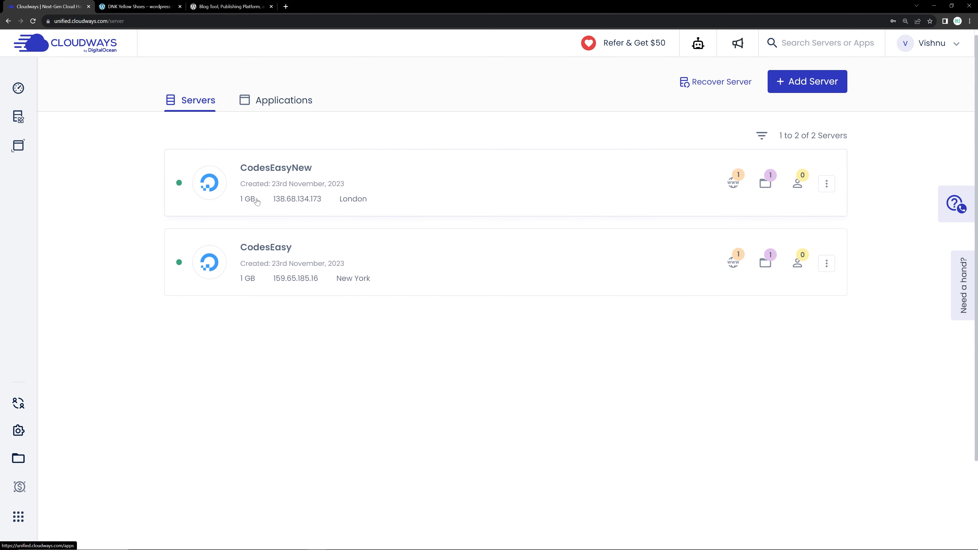
pyautogui.click(290, 103)
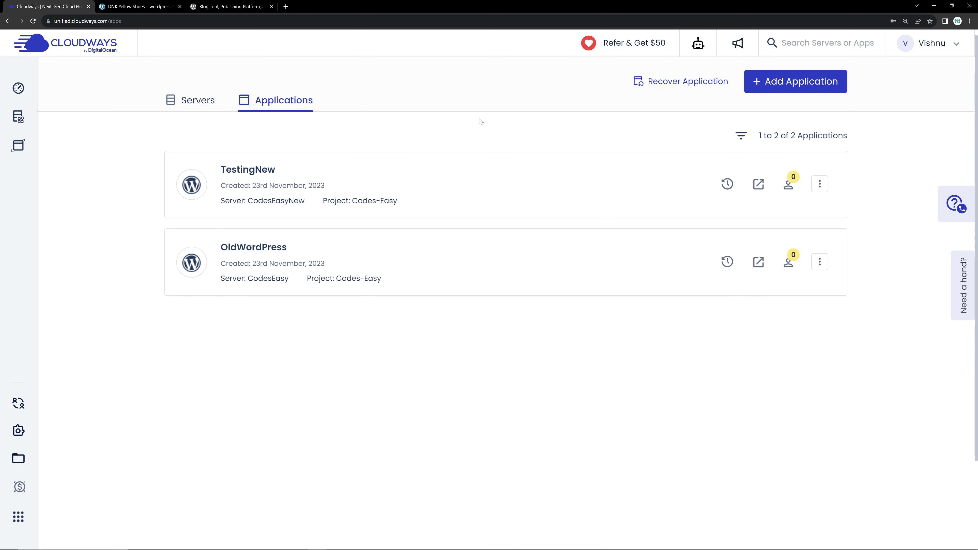
pyautogui.click(203, 104)
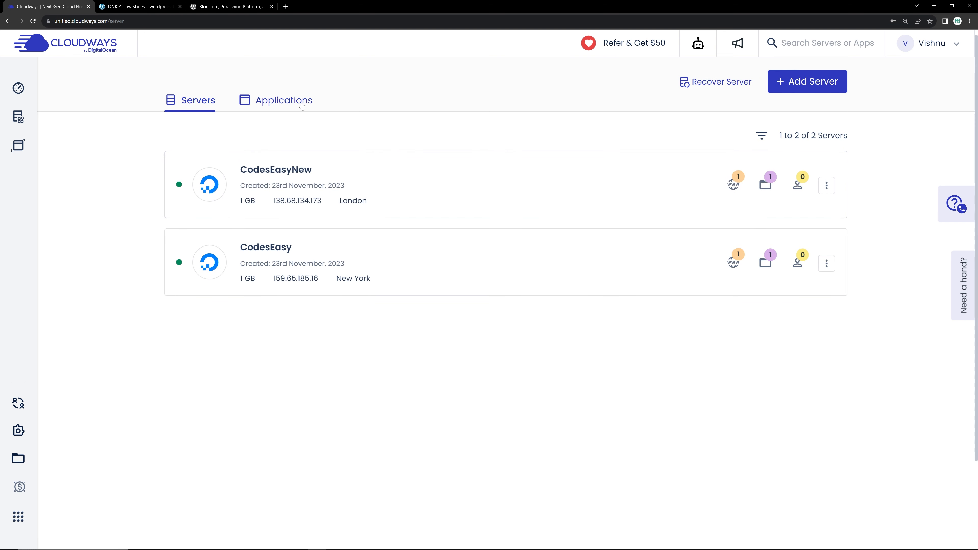
pyautogui.click(293, 102)
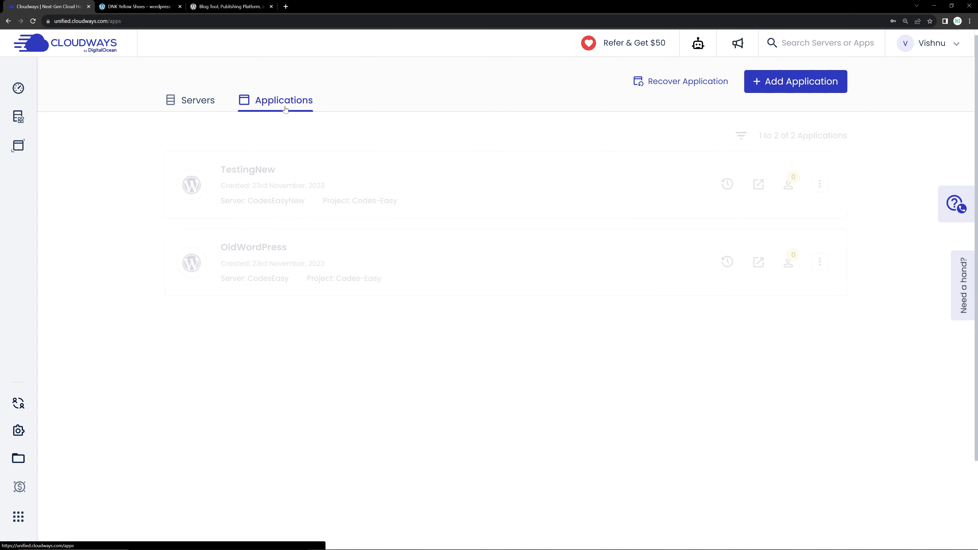
# Start adding an application to the CodesEasyNew server and look through the available application types
pyautogui.click(780, 85)
pyautogui.click(463, 295)
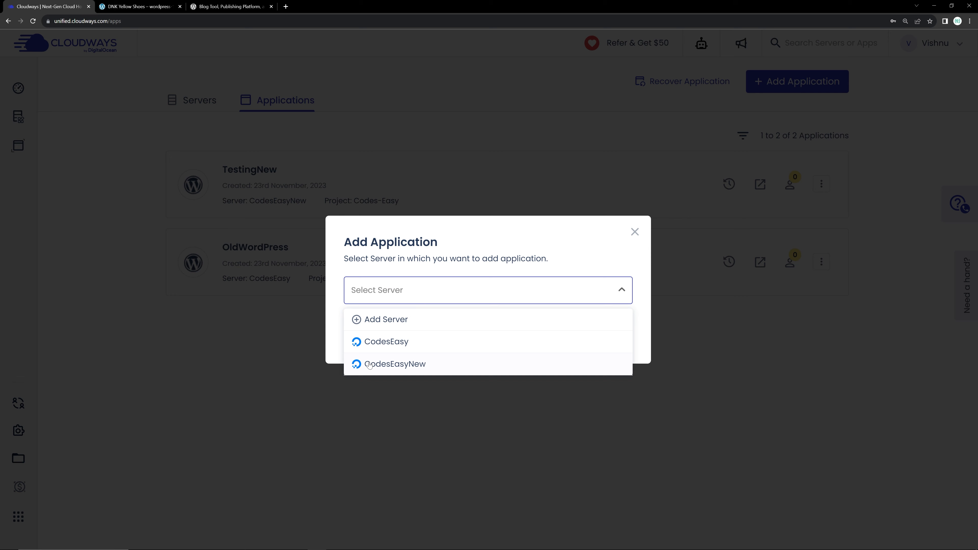
pyautogui.click(435, 363)
pyautogui.click(409, 334)
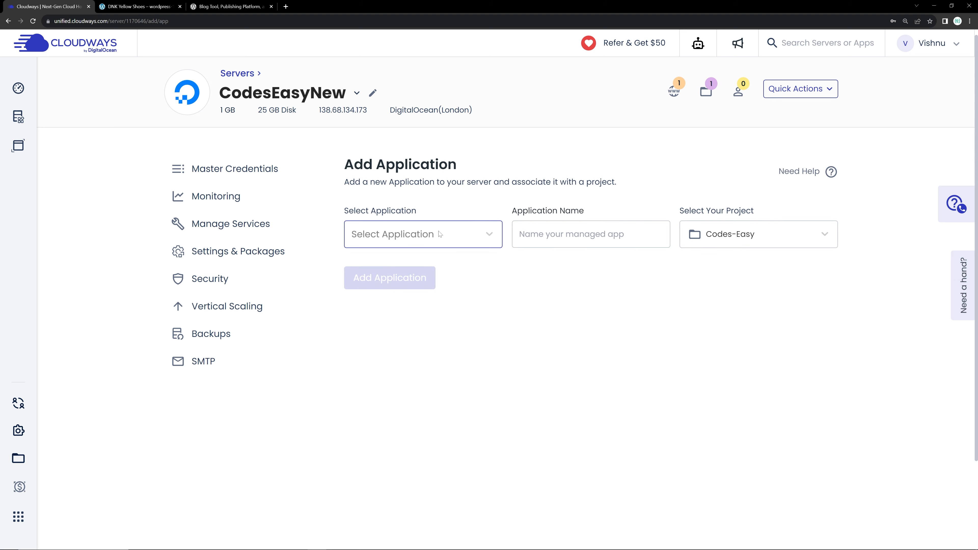
pyautogui.click(440, 234)
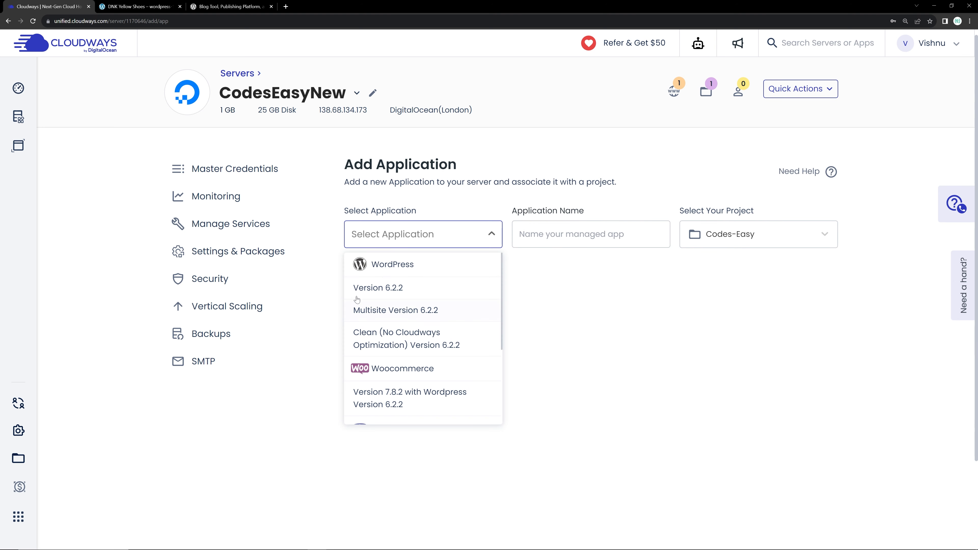
pyautogui.scroll(-3, 416, 392)
pyautogui.scroll(3, 443, 346)
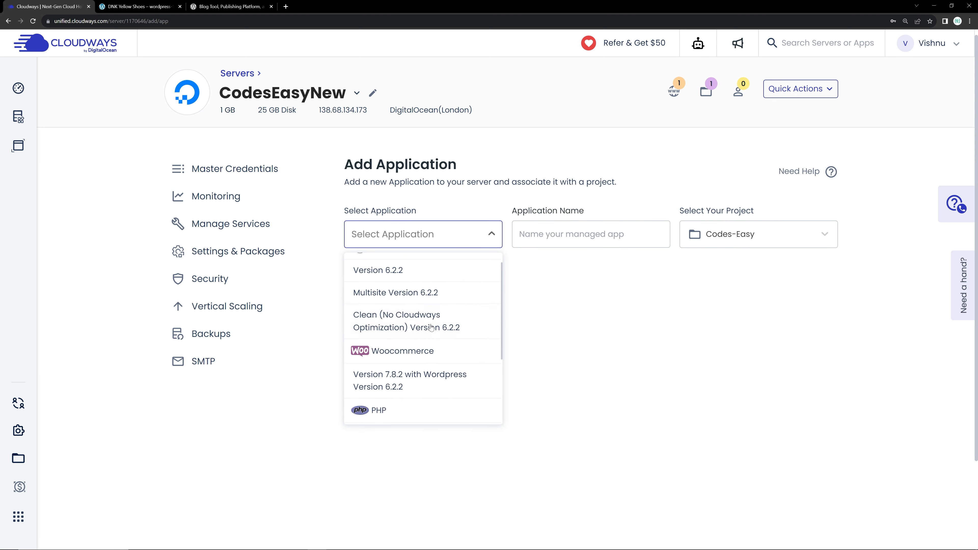
pyautogui.click(558, 303)
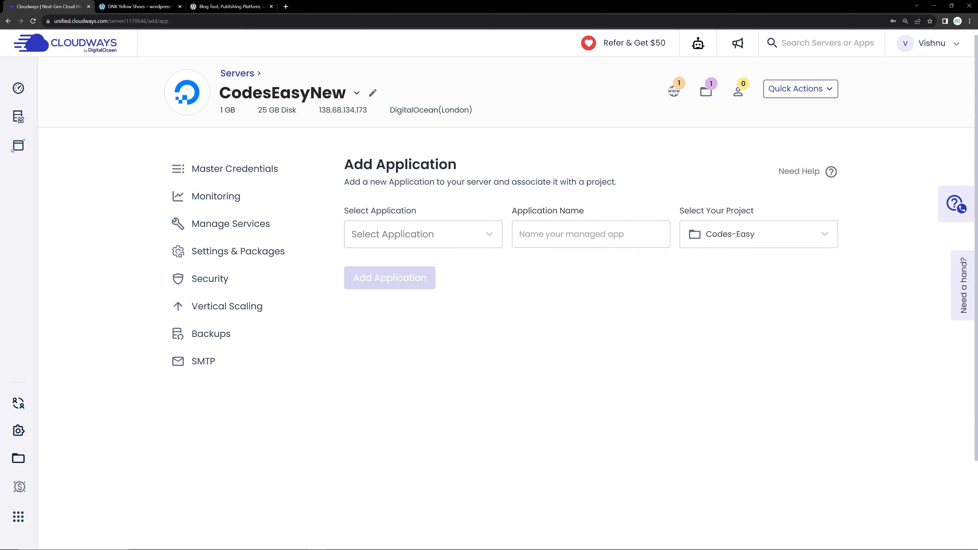
# Return to the TestingNew application's access details and open its WordPress admin panel login page
pyautogui.click(237, 73)
pyautogui.click(283, 100)
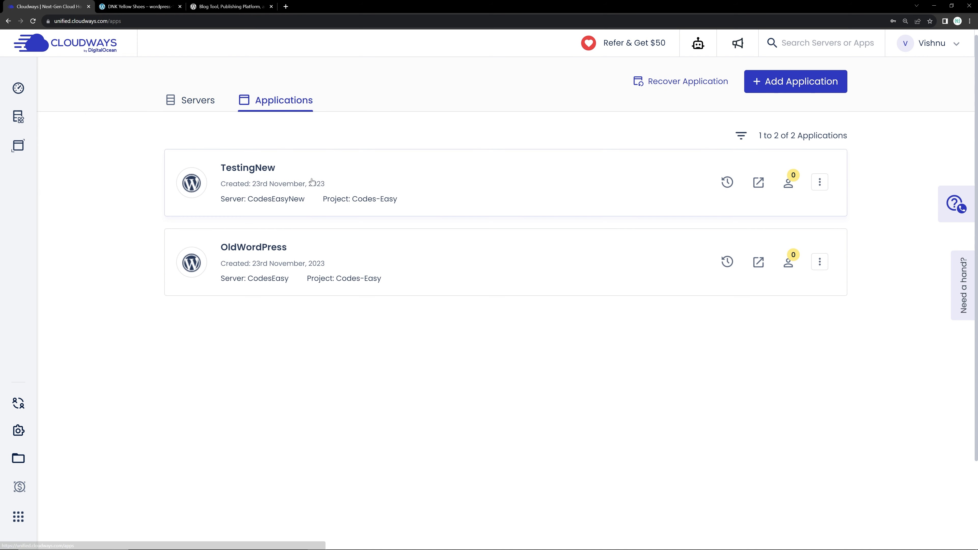
pyautogui.click(258, 180)
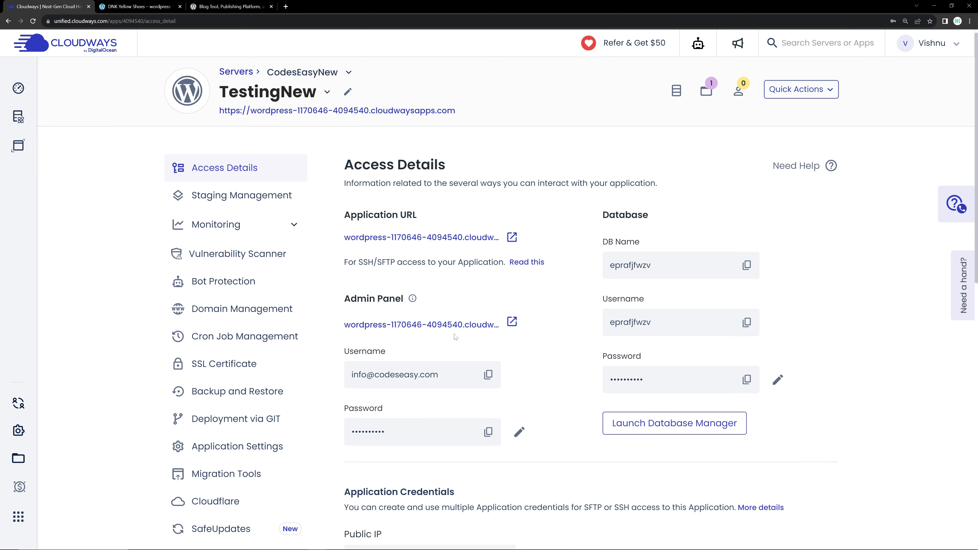
pyautogui.click(512, 324)
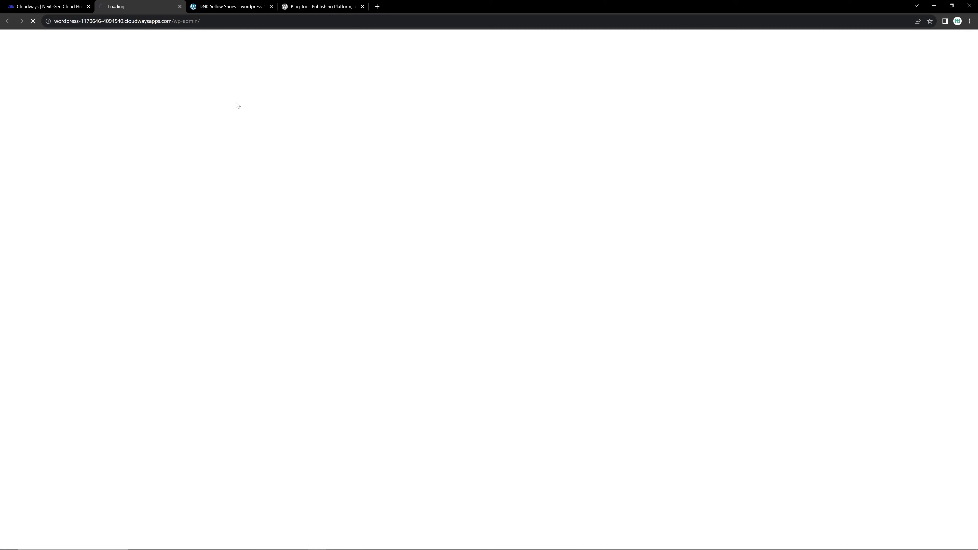
# Copy the admin panel username from TestingNew's access details and paste it into the WordPress login form
pyautogui.click(81, 6)
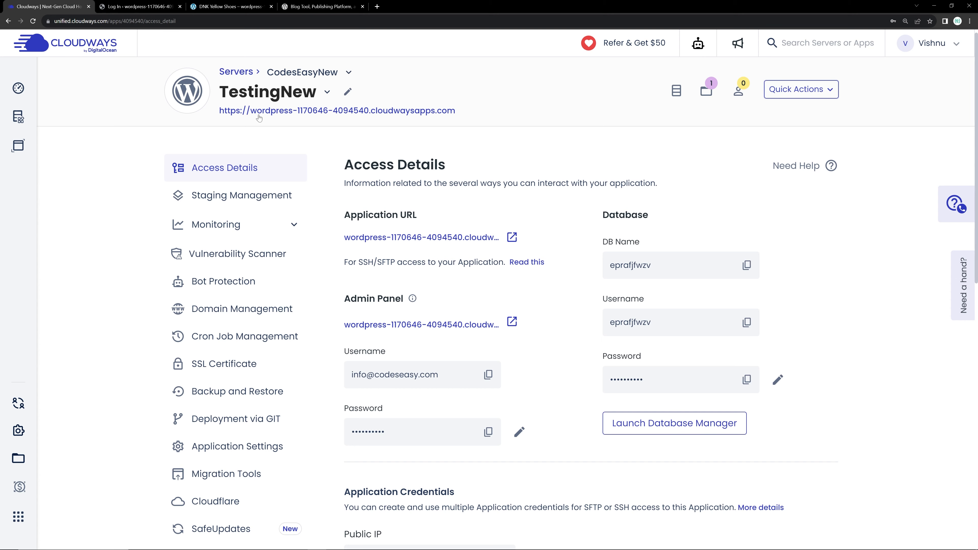
pyautogui.click(488, 374)
pyautogui.click(162, 6)
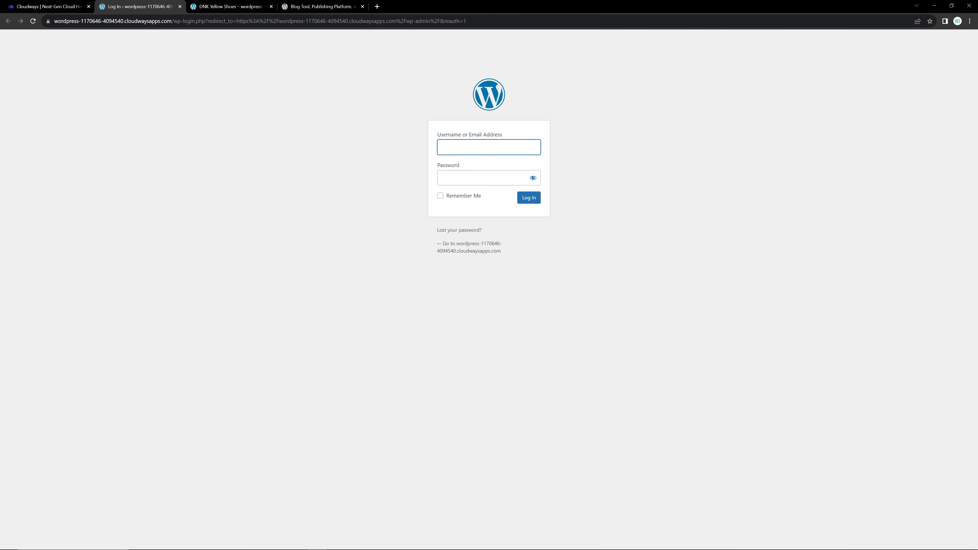
pyautogui.rightClick(446, 142)
pyautogui.click(473, 219)
# Copy the admin panel password into the WordPress login form, log in, and decline to have the browser save the password
pyautogui.click(46, 7)
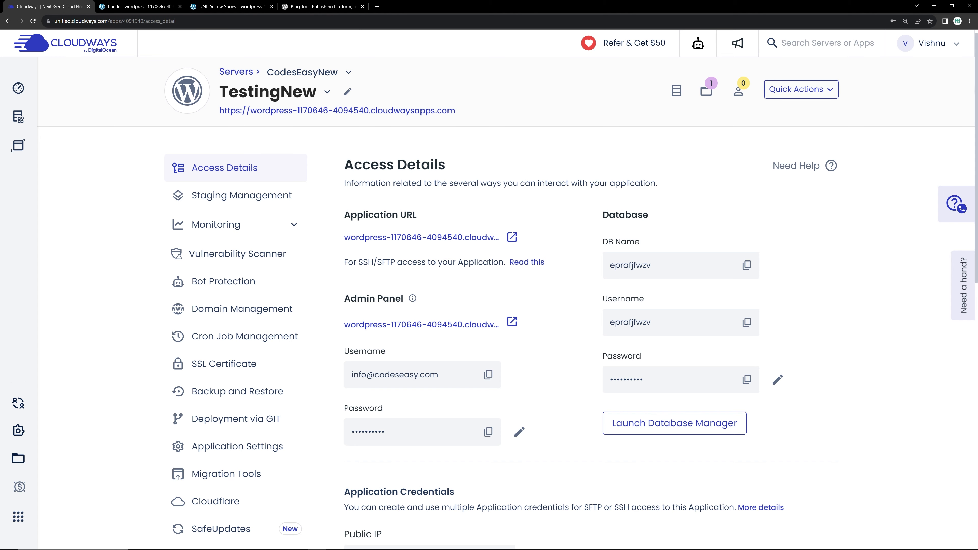
pyautogui.click(487, 431)
pyautogui.click(139, 6)
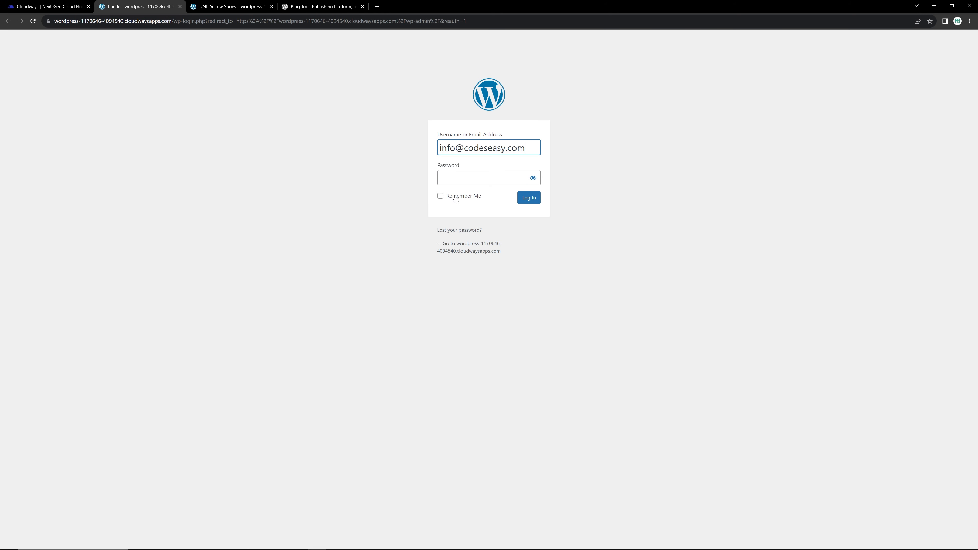
pyautogui.rightClick(466, 181)
pyautogui.click(492, 257)
pyautogui.click(526, 197)
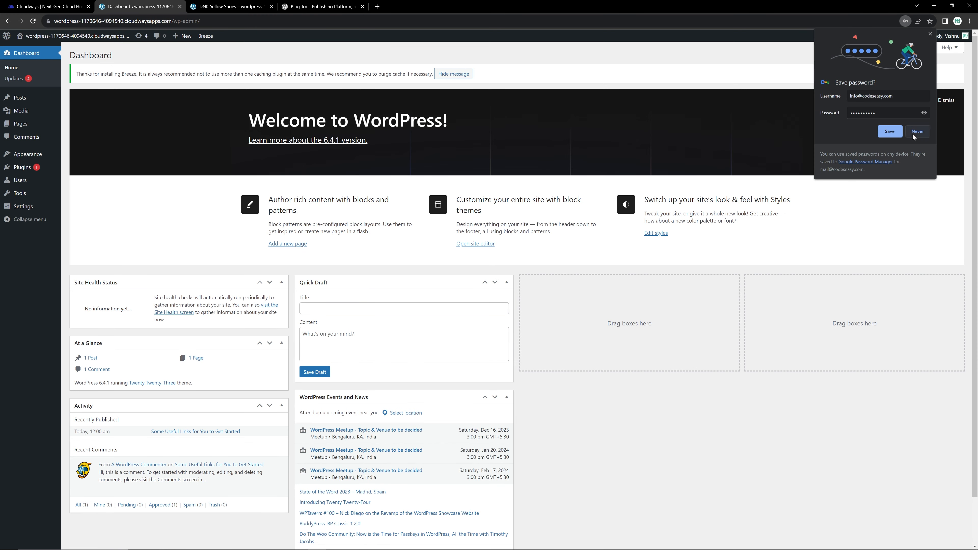
pyautogui.click(915, 134)
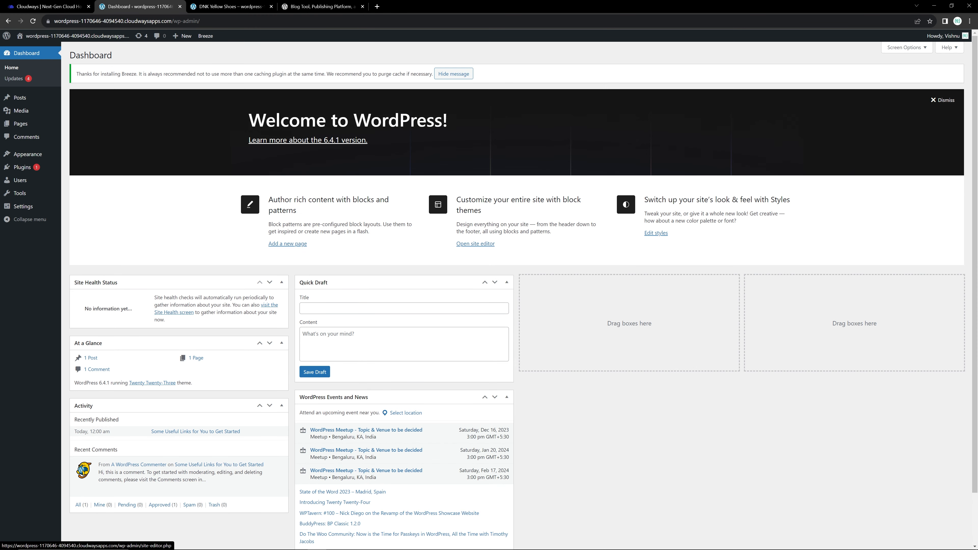
# Look through the new site's WordPress dashboard, including its posts and available updates
pyautogui.click(29, 100)
pyautogui.click(35, 53)
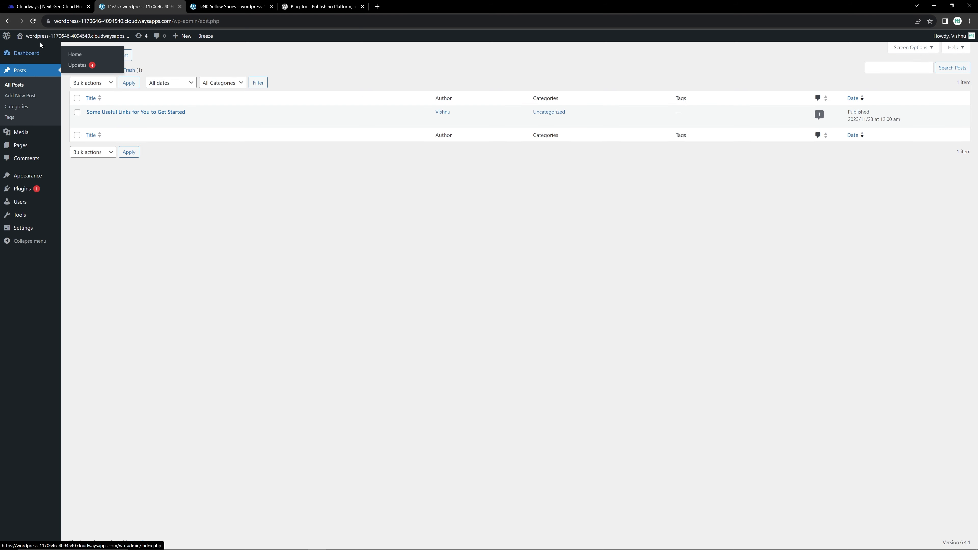
pyautogui.click(17, 78)
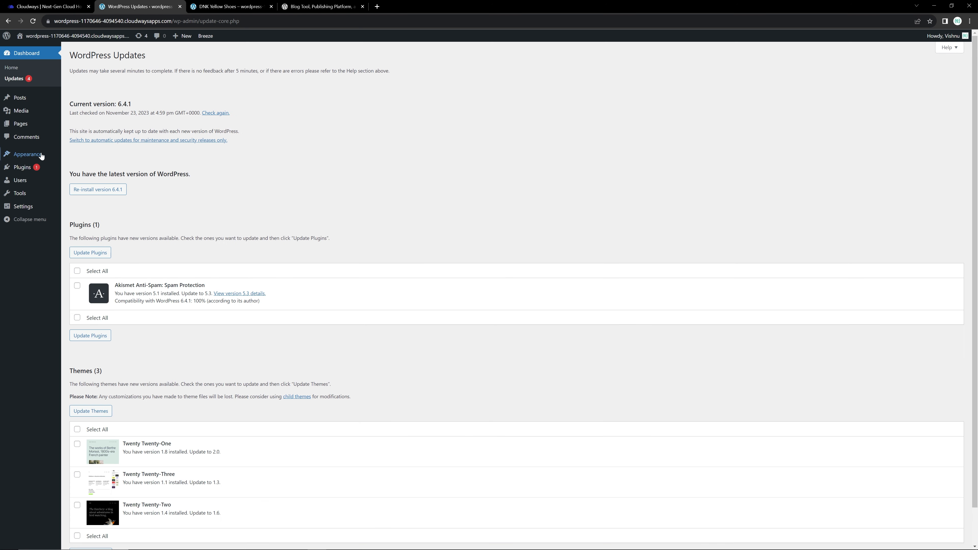
pyautogui.click(40, 158)
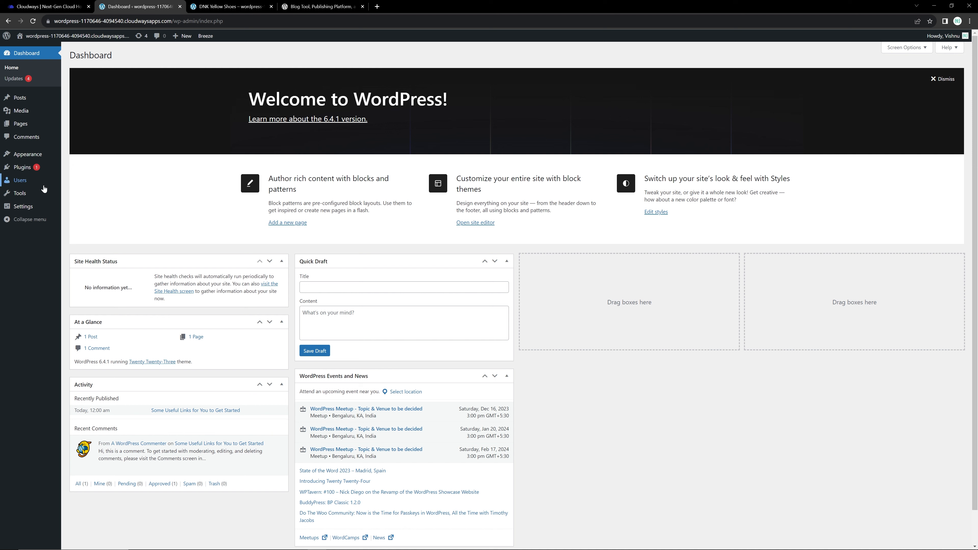
# In TestingNew's Domain Management on Cloudways, add the domain codeseasy.dev without the wildcard option
pyautogui.click(51, 6)
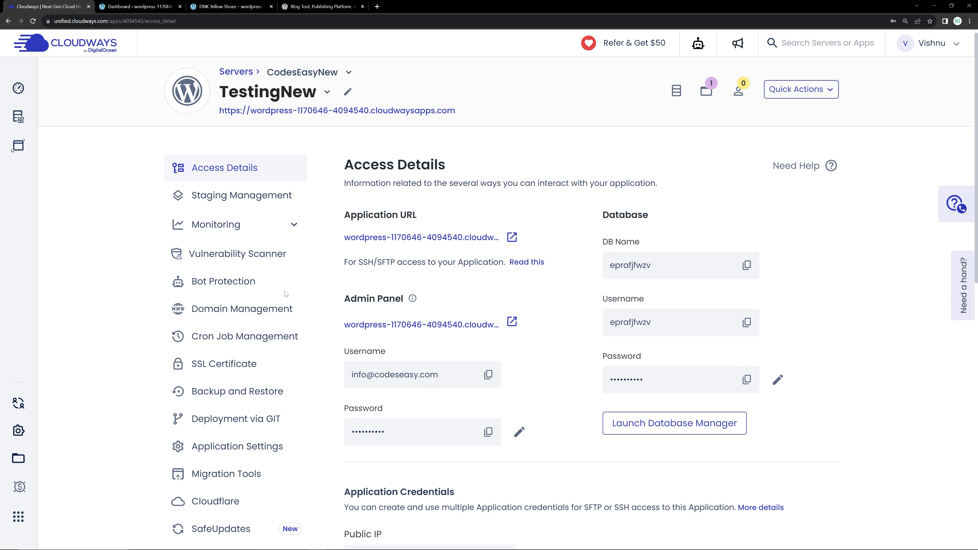
pyautogui.click(261, 313)
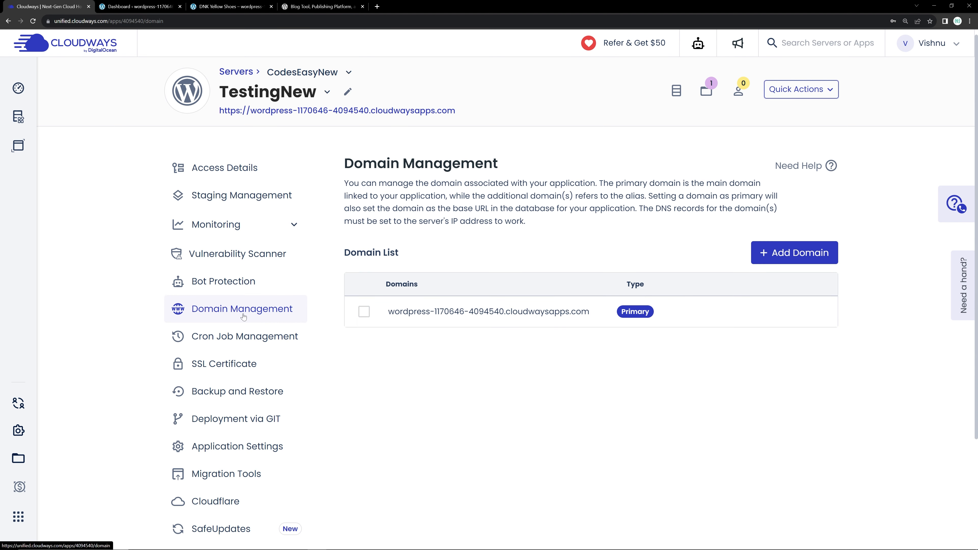
pyautogui.scroll(-2, 245, 314)
pyautogui.click(762, 178)
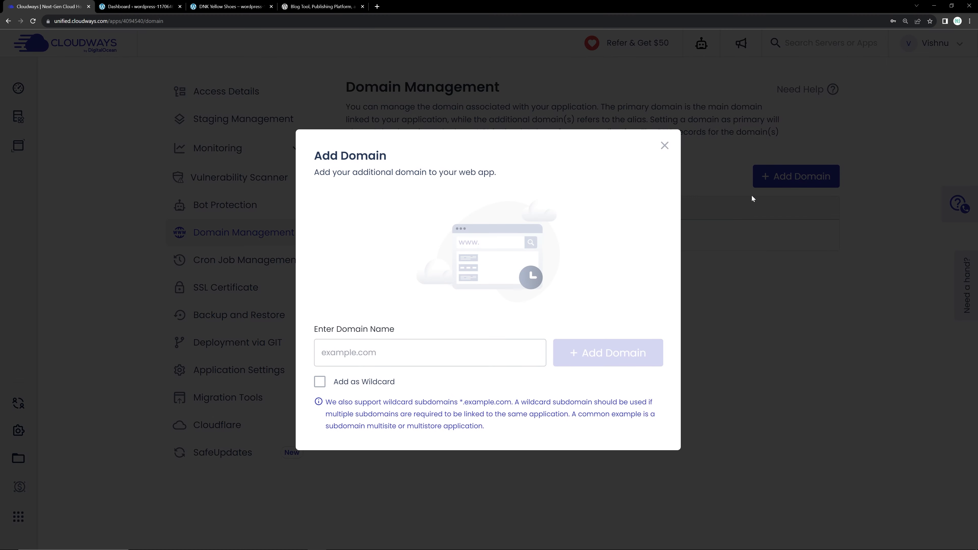
pyautogui.click(360, 352)
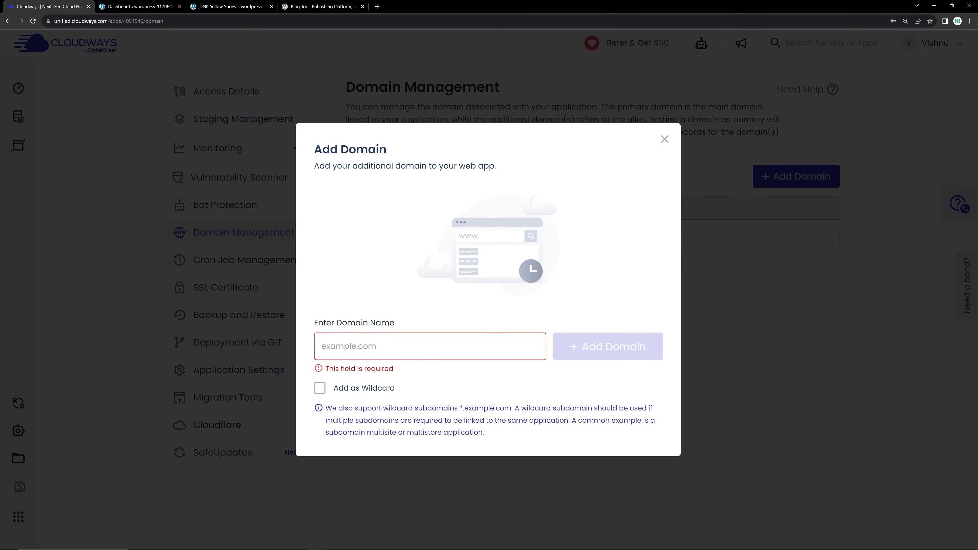
pyautogui.click(379, 371)
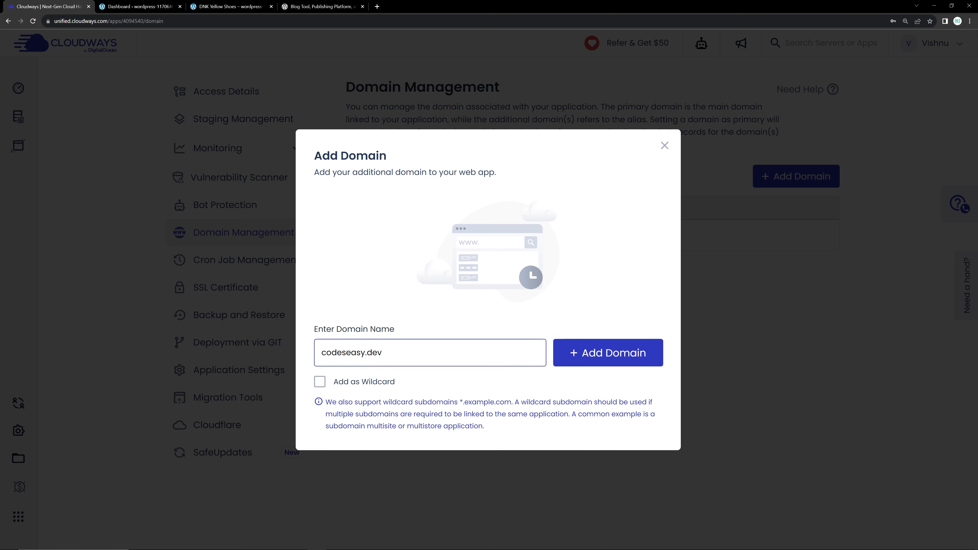
pyautogui.moveTo(382, 353); pyautogui.dragTo(326, 352)
pyautogui.click(528, 329)
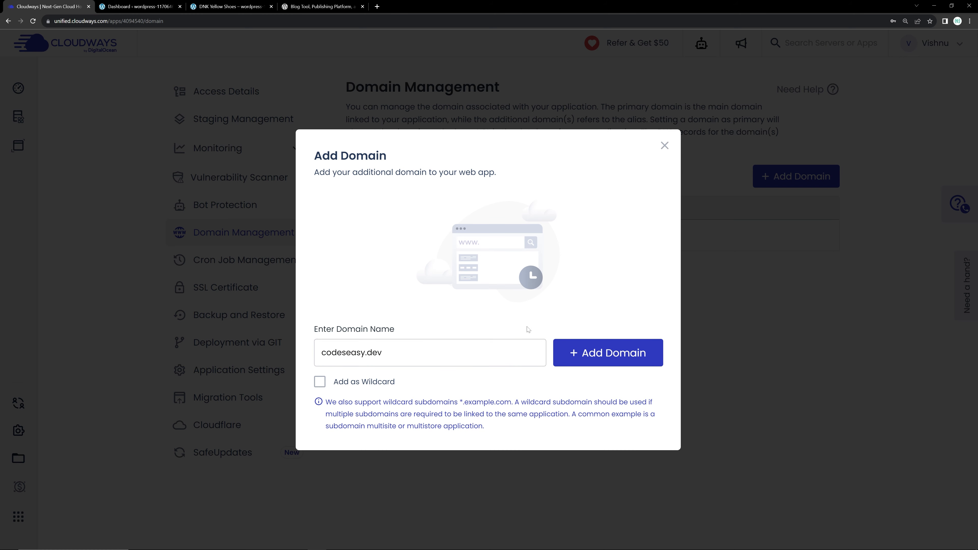
pyautogui.click(605, 353)
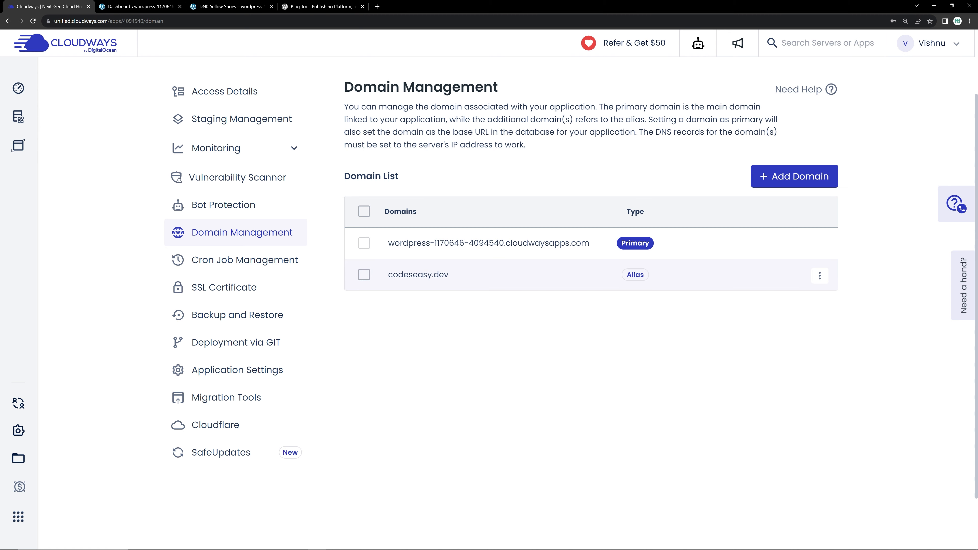
pyautogui.moveTo(386, 276); pyautogui.dragTo(538, 284)
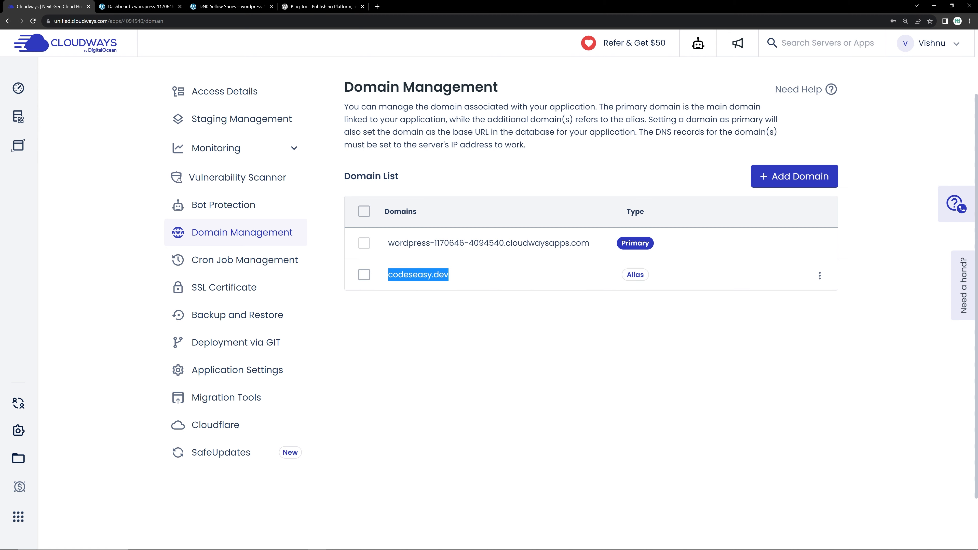
pyautogui.click(448, 275)
# Open the detailed help on pointing a domain and read how to create an A record for the root domain
pyautogui.scroll(2, 801, 171)
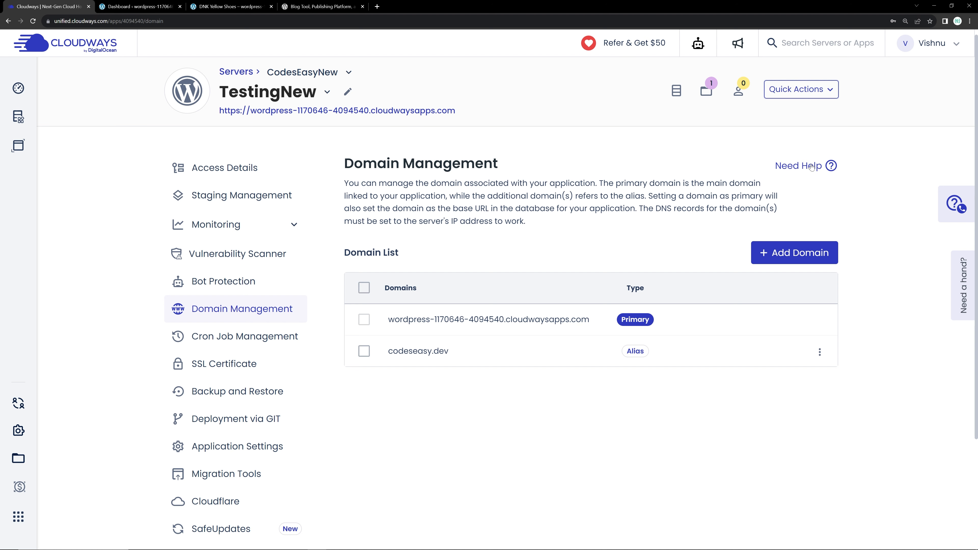
pyautogui.click(821, 165)
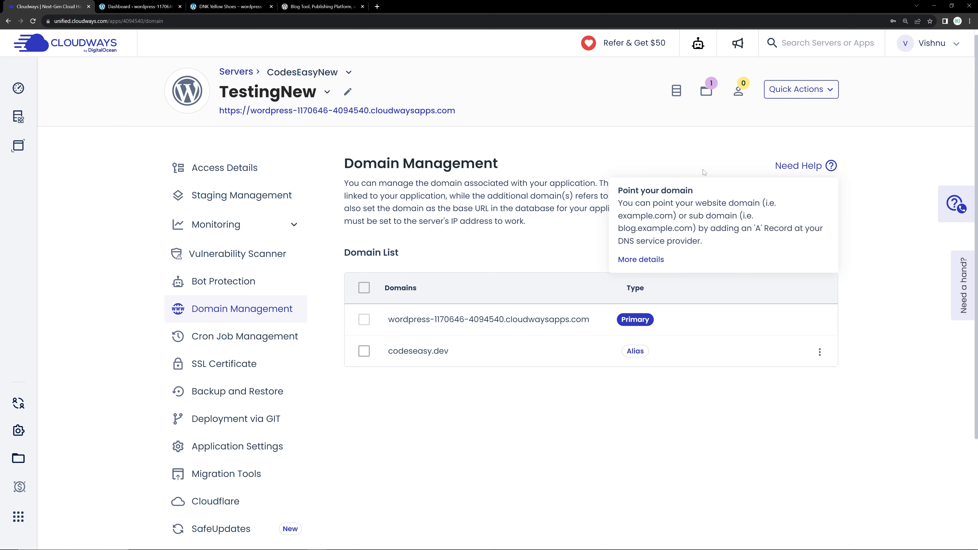
pyautogui.click(647, 260)
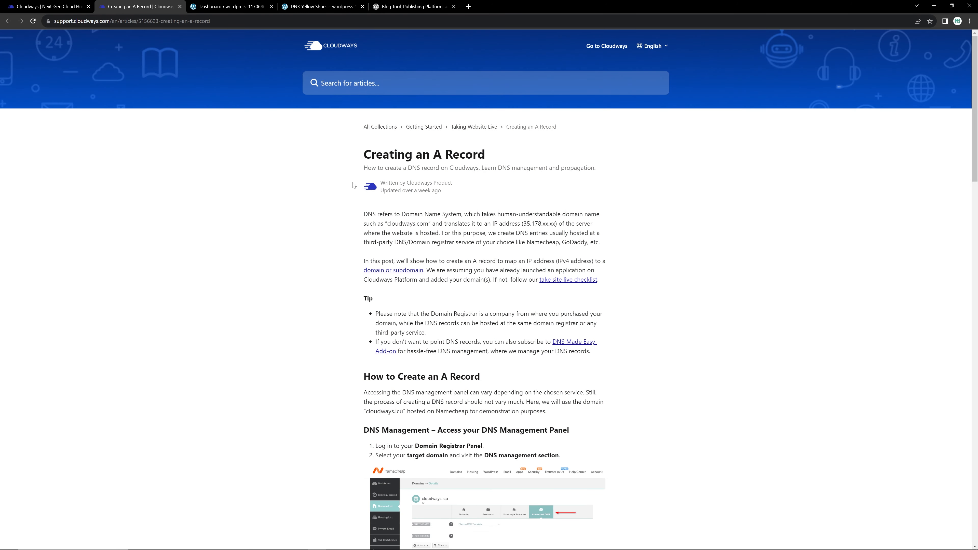
pyautogui.scroll(-10, 353, 185)
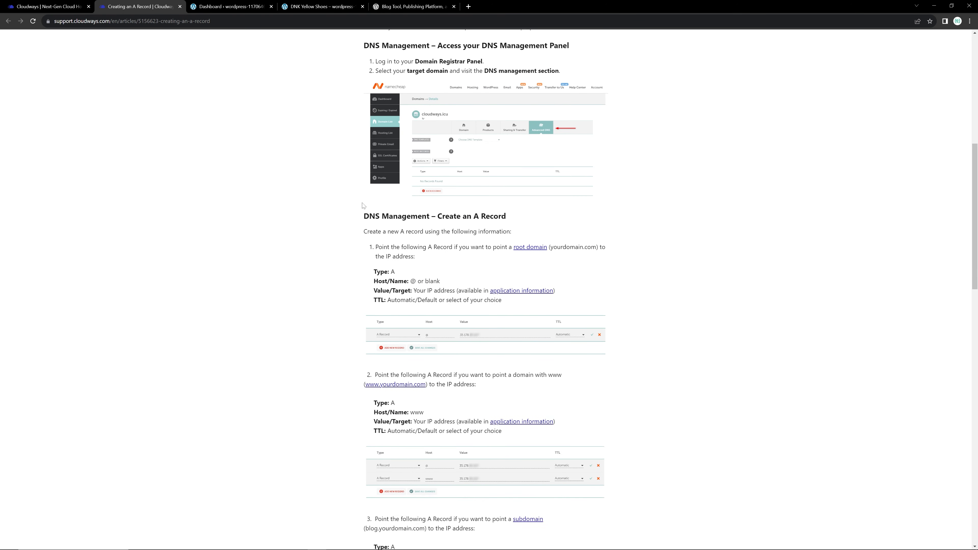
# Read the article's A record settings for root, www, subdomain and wildcard hosts, and its section on checking DNS propagation
pyautogui.scroll(1, 366, 205)
pyautogui.scroll(3, 387, 246)
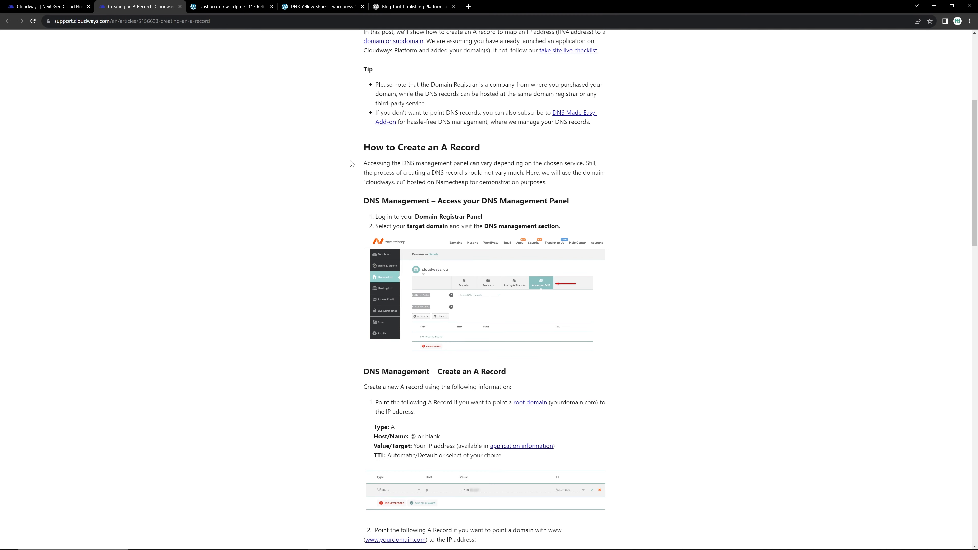
pyautogui.scroll(-11, 388, 246)
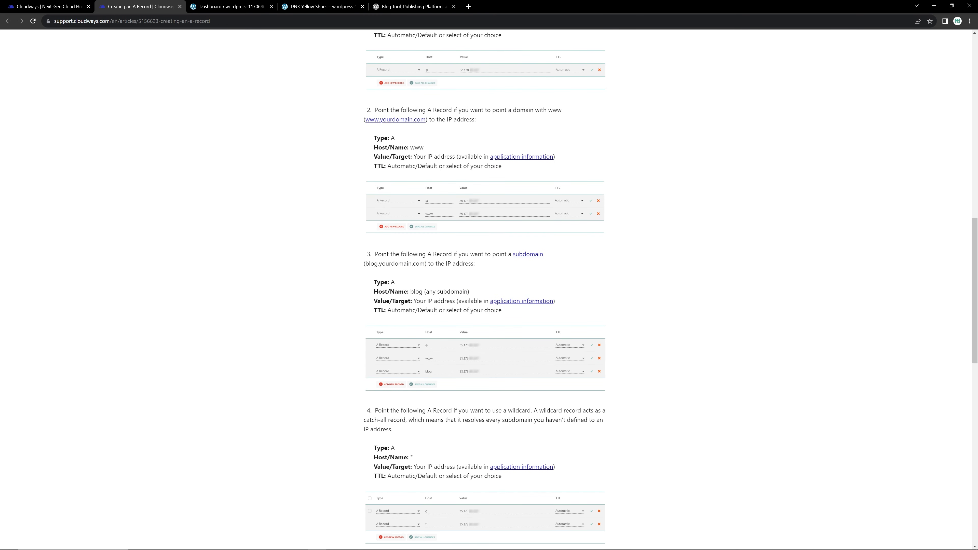
pyautogui.scroll(-4, 357, 238)
pyautogui.scroll(7, 357, 238)
pyautogui.scroll(-3, 358, 238)
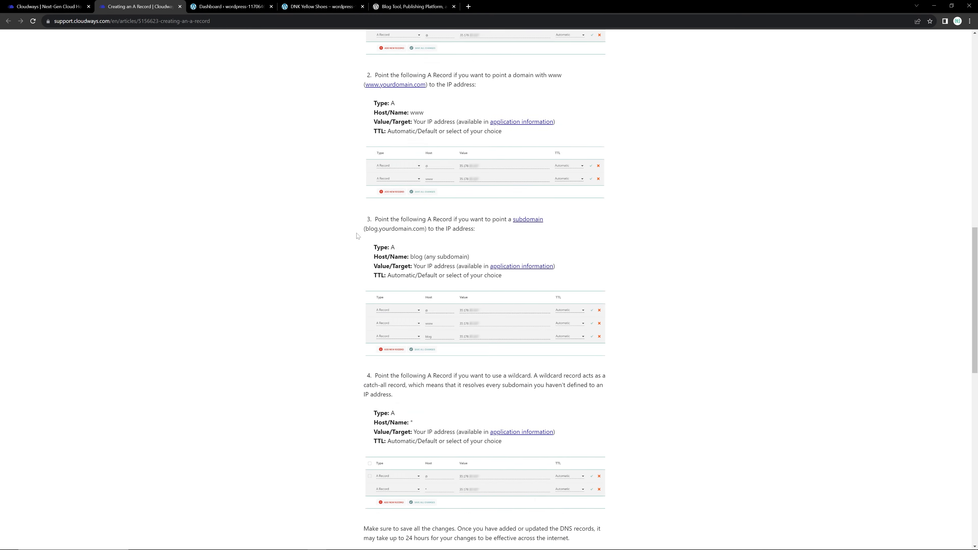
pyautogui.scroll(-16, 357, 237)
pyautogui.scroll(4, 366, 208)
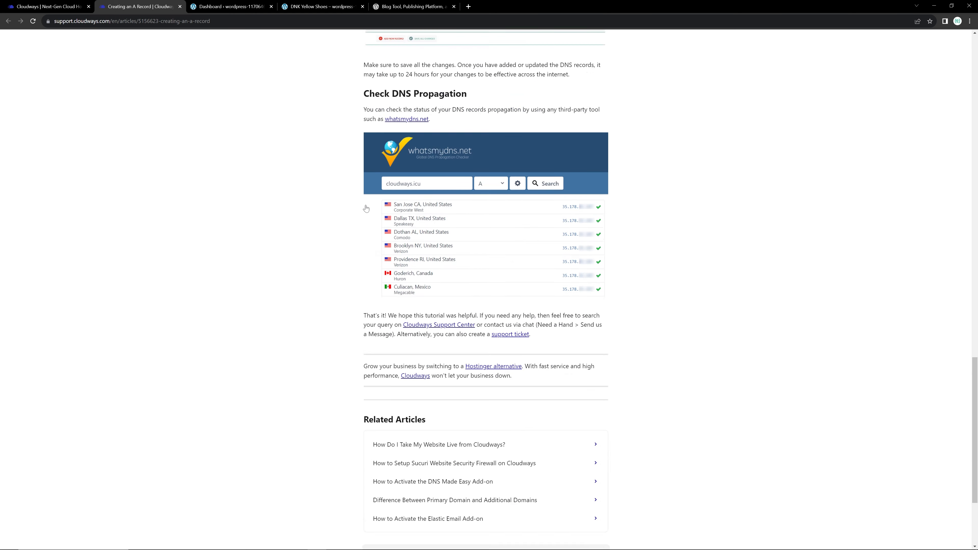
pyautogui.scroll(20, 366, 209)
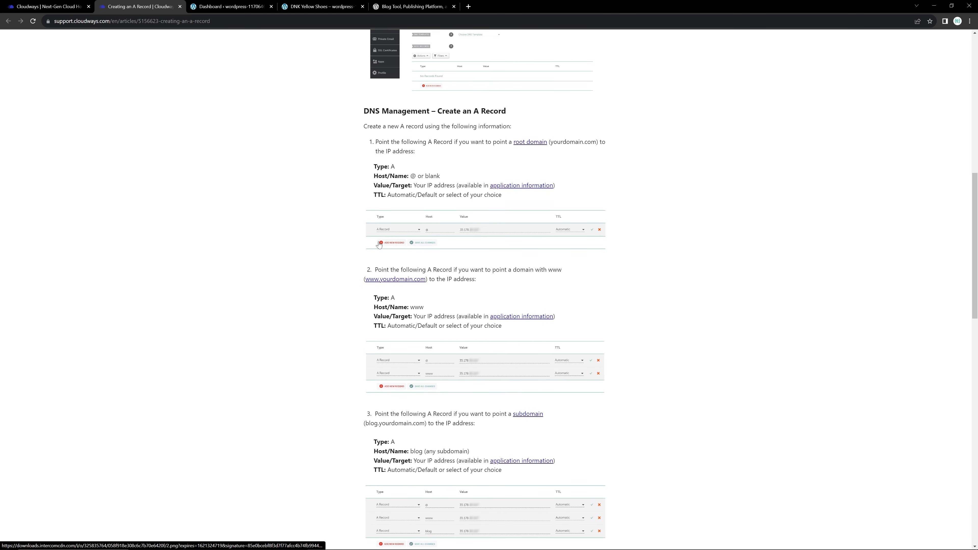
pyautogui.scroll(3, 379, 245)
pyautogui.doubleClick(392, 281)
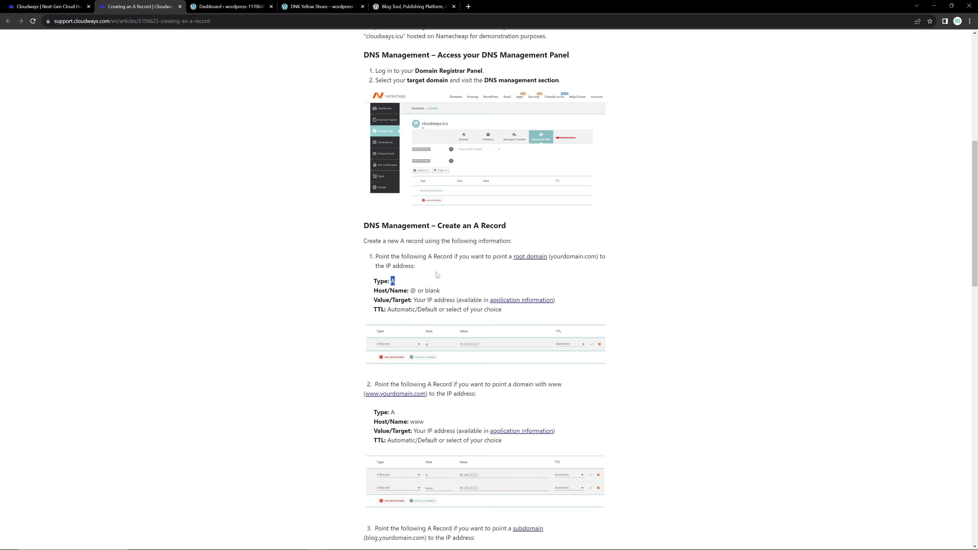
pyautogui.scroll(3, 438, 275)
# Copy the CodesEasyNew server's public IP from its Master Credentials on Cloudways and switch to codeseasy.dev's DNS records in Cloudflare
pyautogui.click(47, 6)
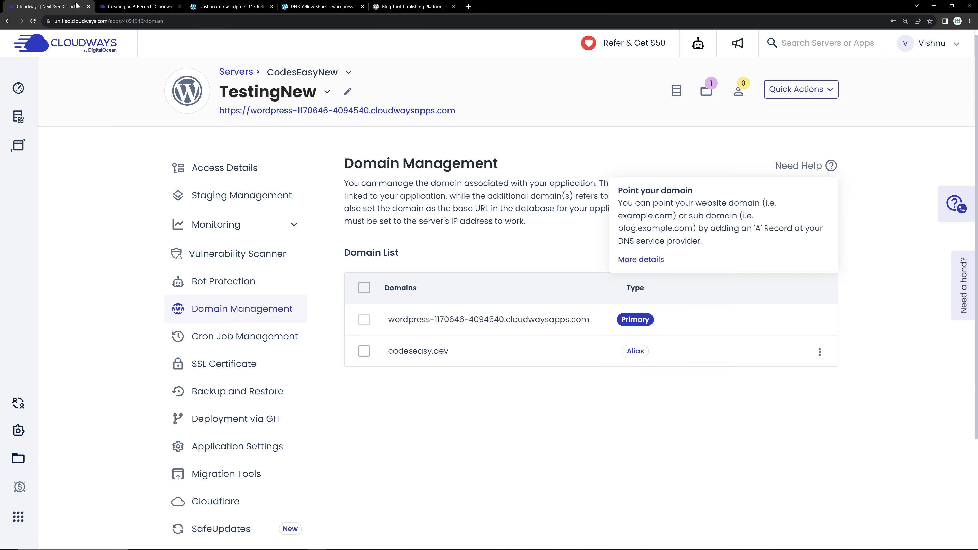
pyautogui.click(238, 73)
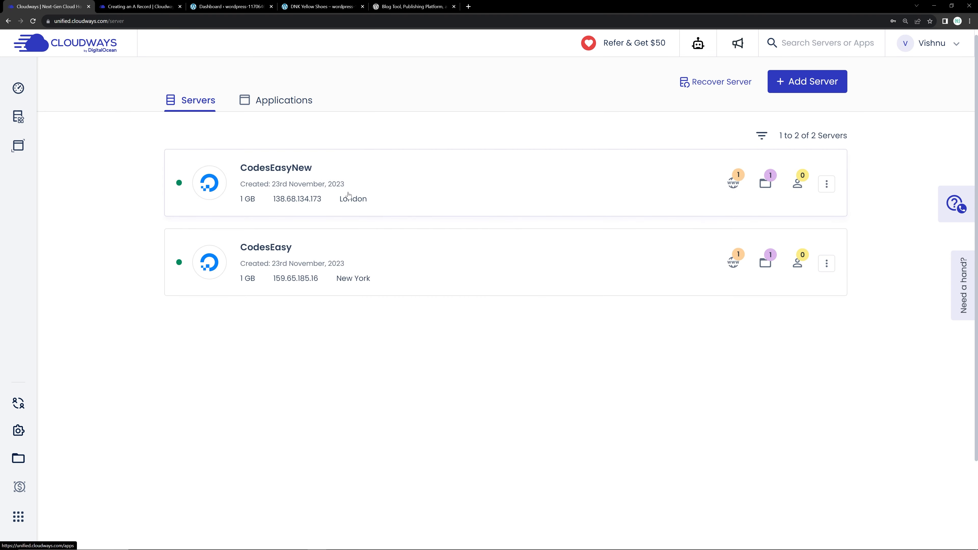
pyautogui.click(299, 169)
pyautogui.click(495, 235)
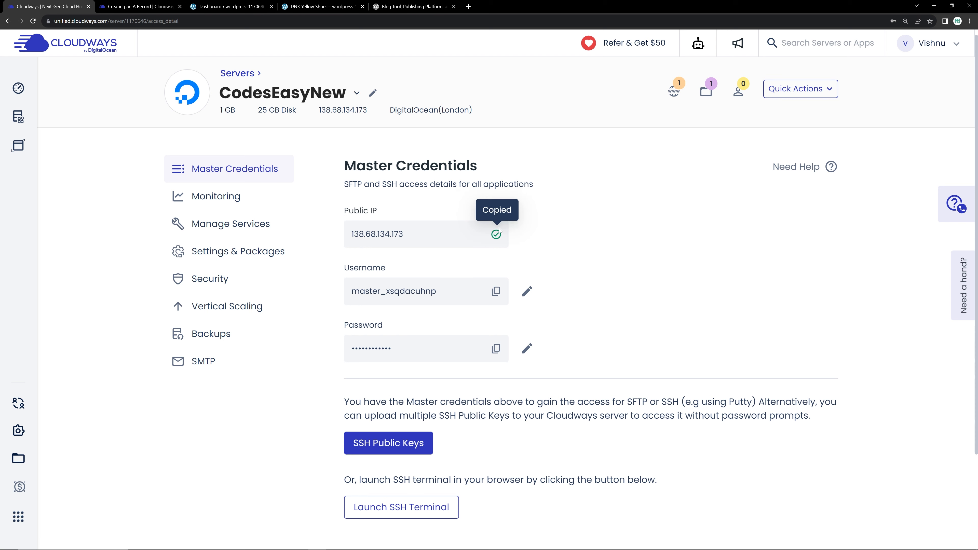
pyautogui.click(496, 236)
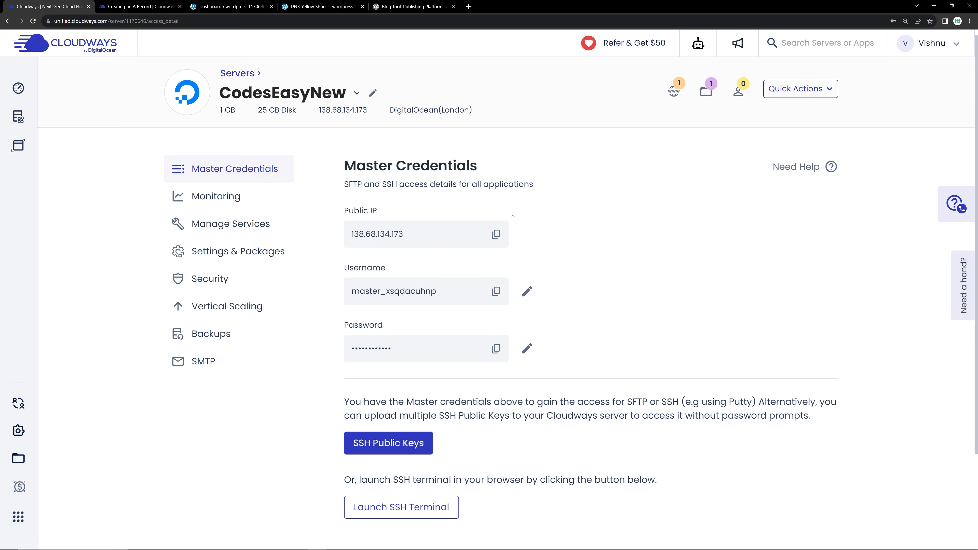
pyautogui.hotkey('alt', 'Tab')
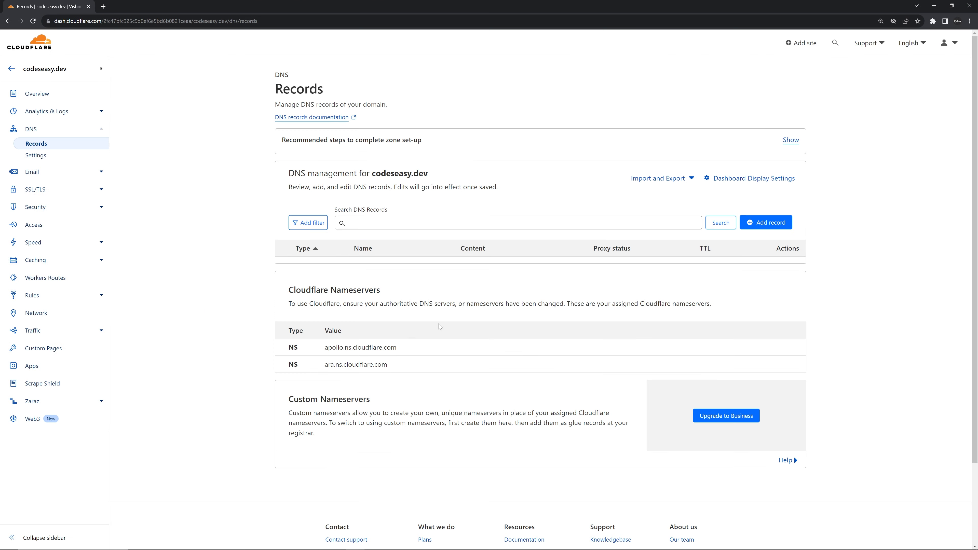
pyautogui.click(765, 224)
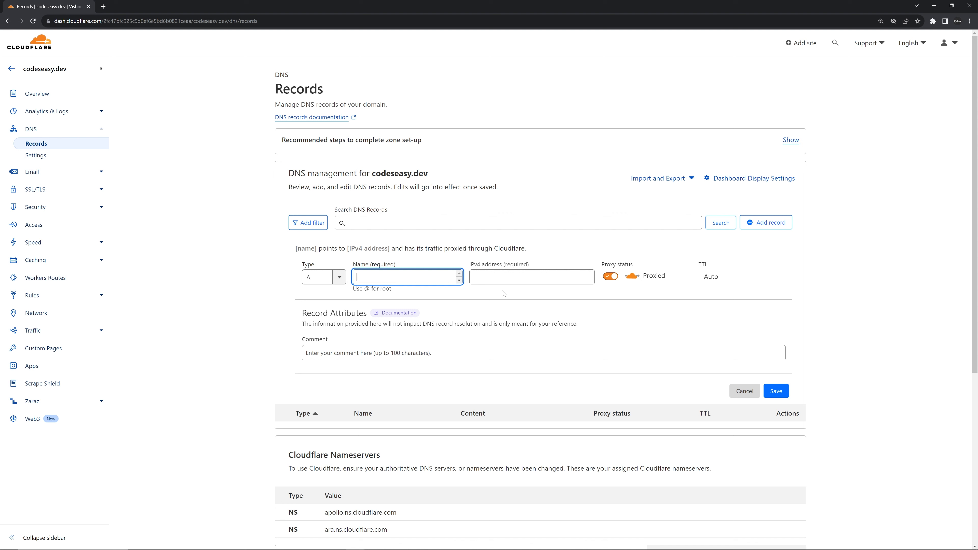
pyautogui.hotkey('ctrl', 'v')
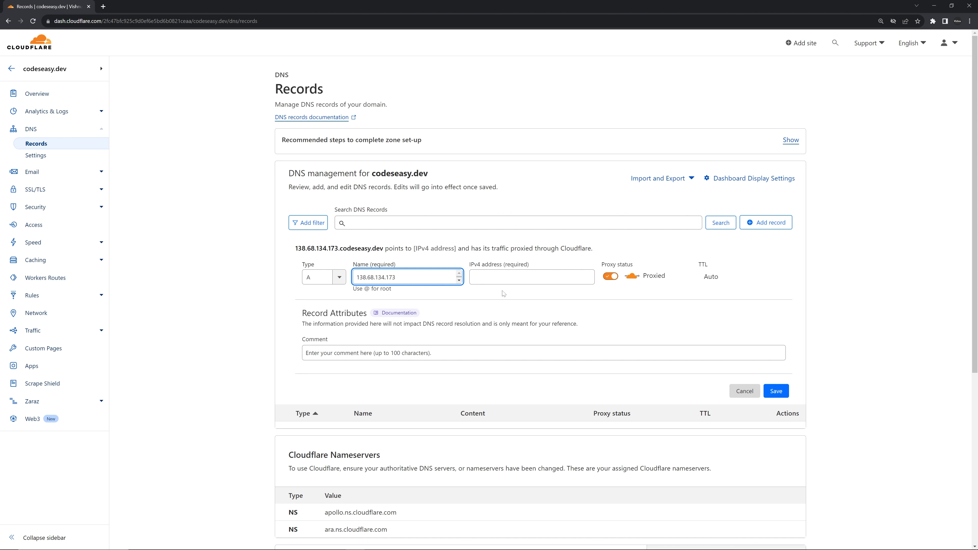
pyautogui.hotkey('ctrl', 'a')
pyautogui.press('BackSpace')
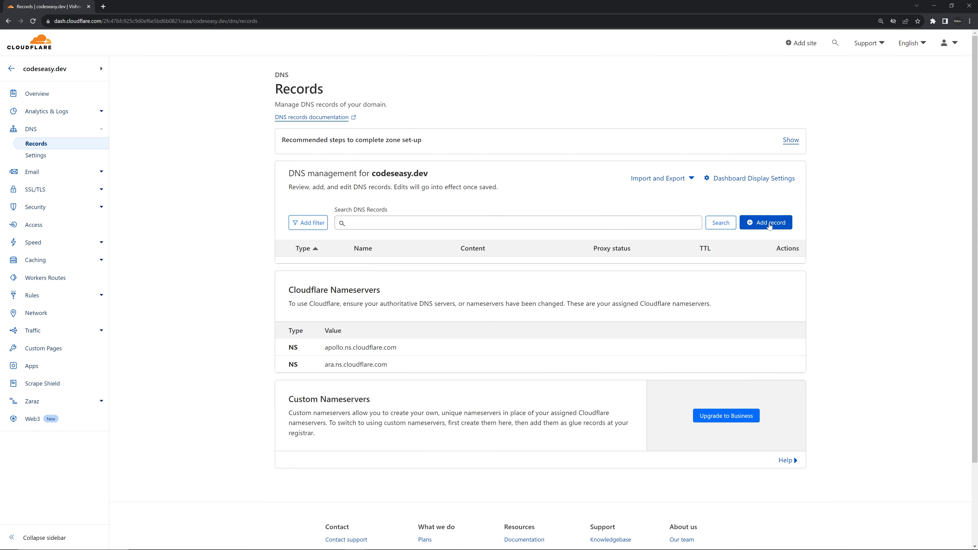
# Add an A record named @ pointing to 138.68.134.173, with proxying turned off so it is DNS only
pyautogui.click(758, 226)
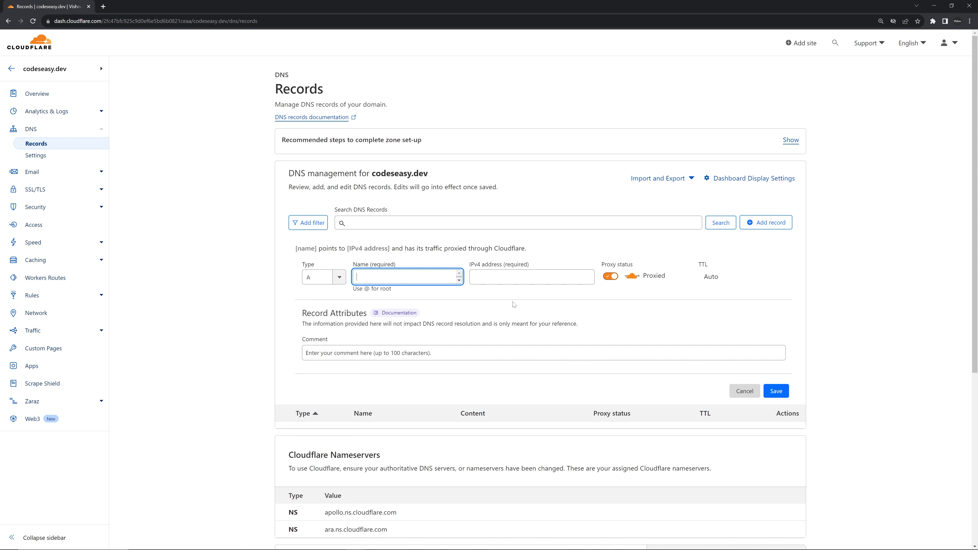
pyautogui.write('@')
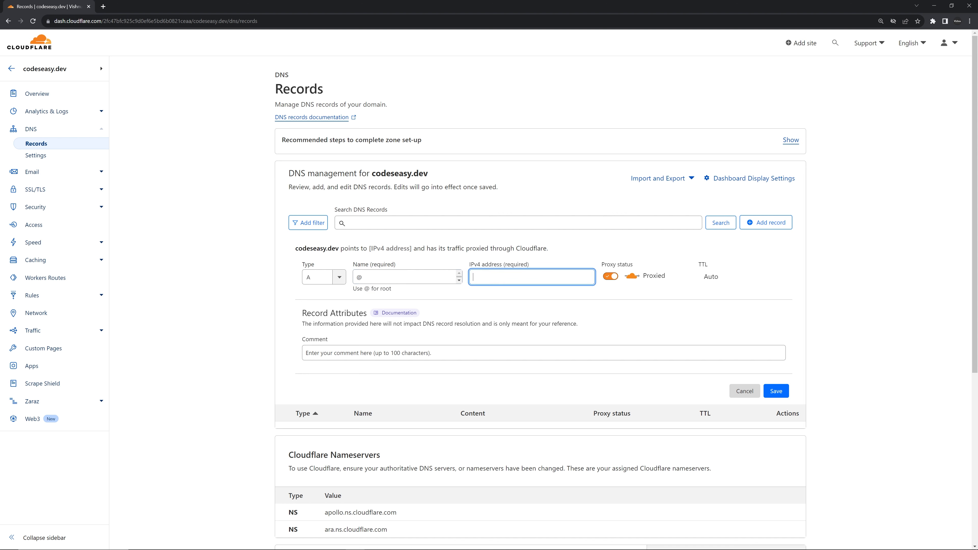
pyautogui.press('Tab')
pyautogui.hotkey('ctrl', 'v')
pyautogui.click(608, 285)
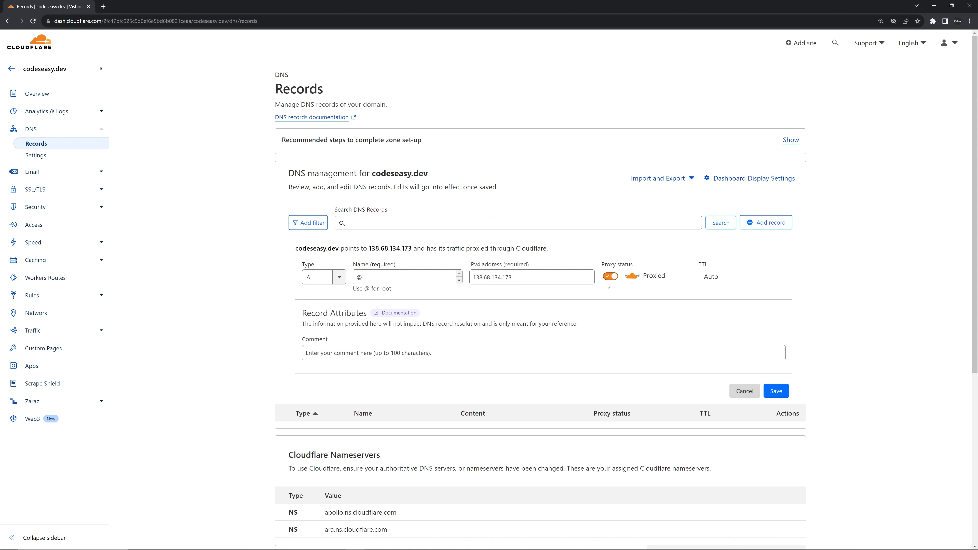
pyautogui.click(611, 277)
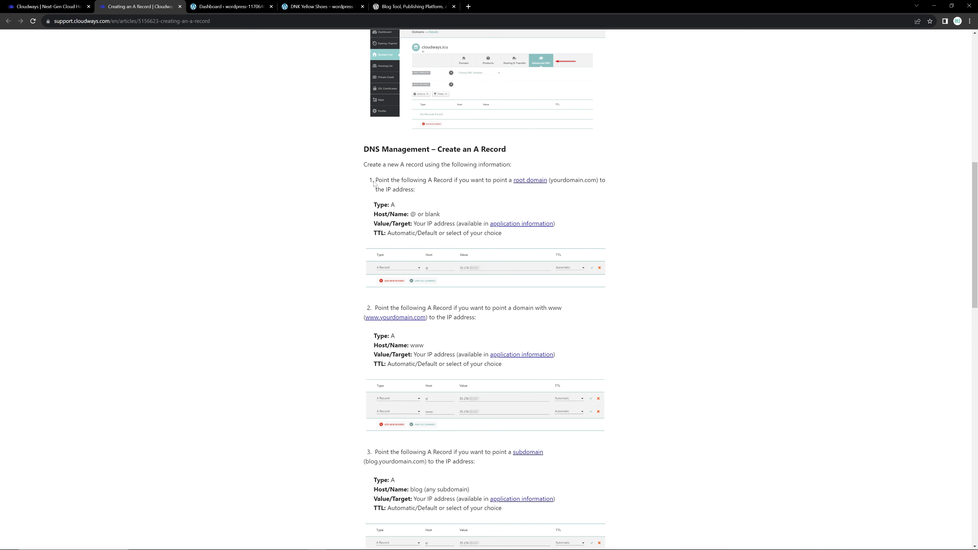
# Review the Cloudways article's A record instructions for the root domain and the www host name
pyautogui.moveTo(375, 181); pyautogui.dragTo(437, 214)
pyautogui.click(421, 208)
pyautogui.click(447, 242)
pyautogui.moveTo(372, 308); pyautogui.dragTo(493, 309)
pyautogui.click(468, 349)
pyautogui.moveTo(410, 345); pyautogui.dragTo(425, 346)
# Back in Cloudflare, add and save a DNS-only A record named www pointing to 138.68.134.173
pyautogui.hotkey('alt', 'Tab')
pyautogui.click(766, 222)
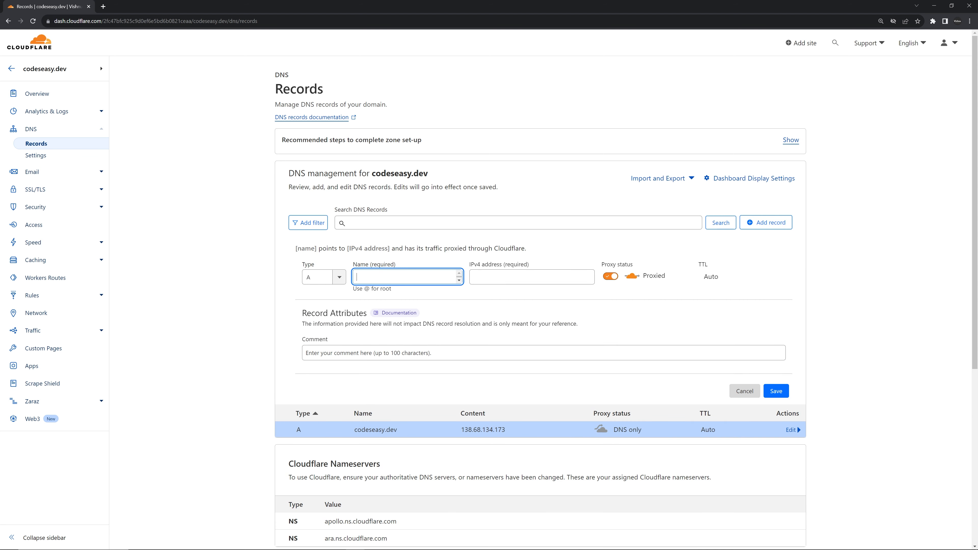
pyautogui.write('www')
pyautogui.press('Tab')
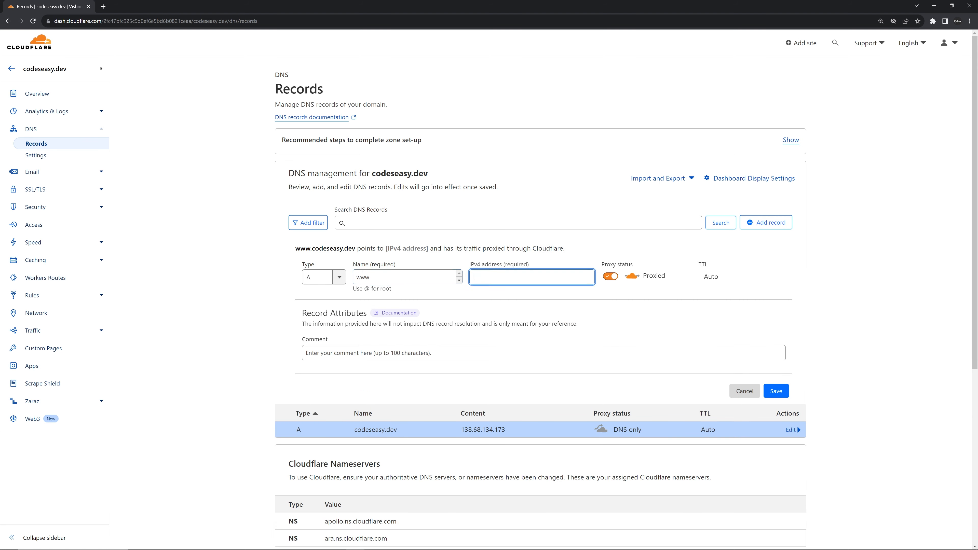
pyautogui.hotkey('ctrl', 'v')
pyautogui.click(611, 277)
pyautogui.click(775, 390)
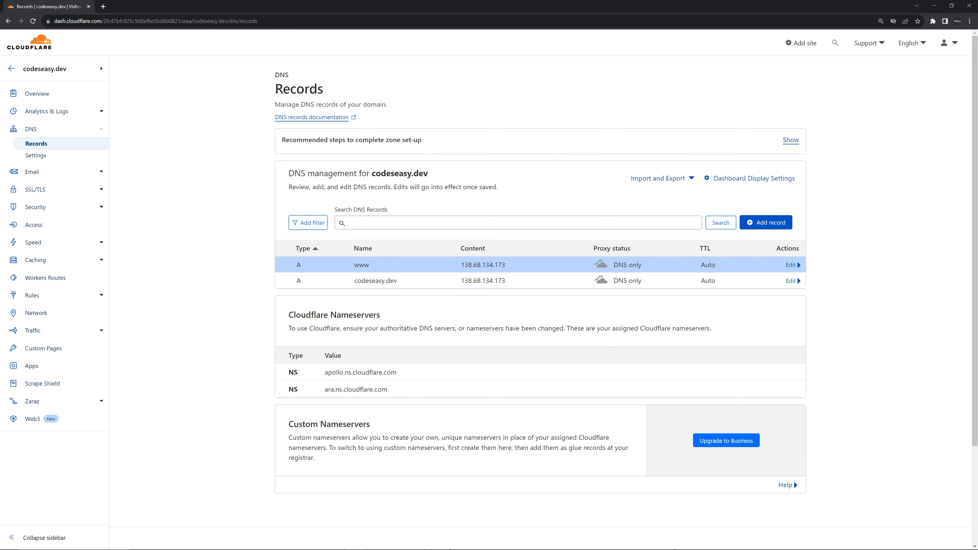
# Copy the codeseasy.dev name from the DNS records and visit it in a new browser tab to test the domain
pyautogui.doubleClick(375, 281)
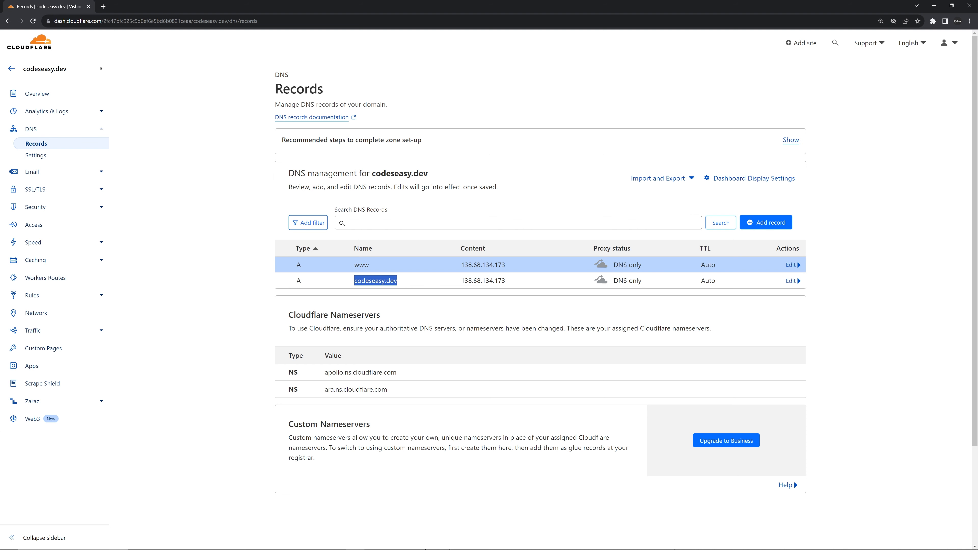
pyautogui.rightClick(390, 282)
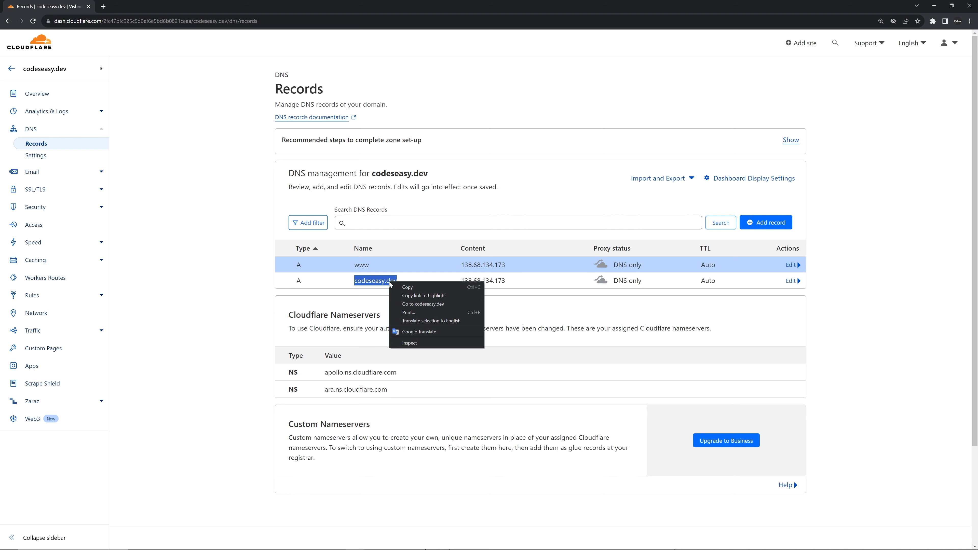
pyautogui.click(410, 288)
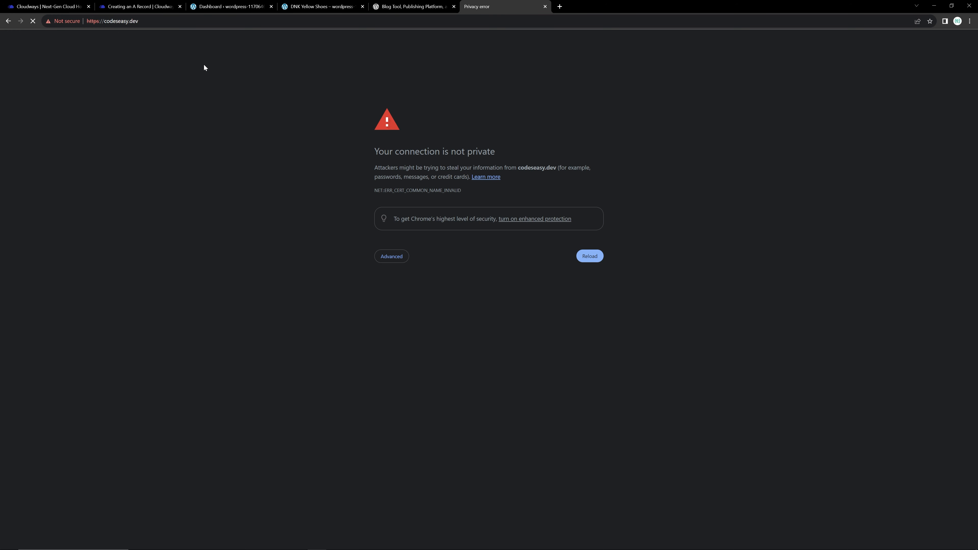
pyautogui.moveTo(375, 152); pyautogui.dragTo(407, 155)
# Return to Cloudways and open the SSL certificate settings of the TestingNew application
pyautogui.click(64, 5)
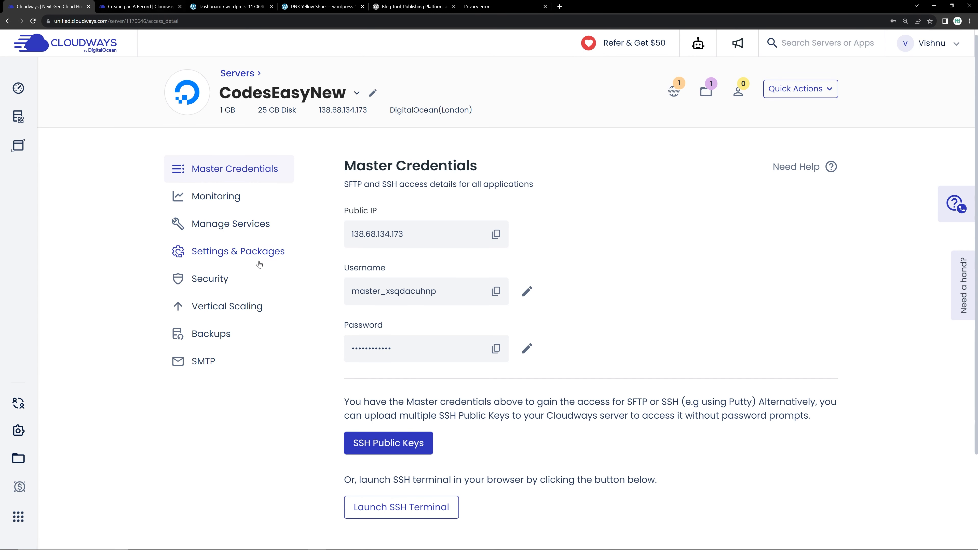
pyautogui.click(241, 75)
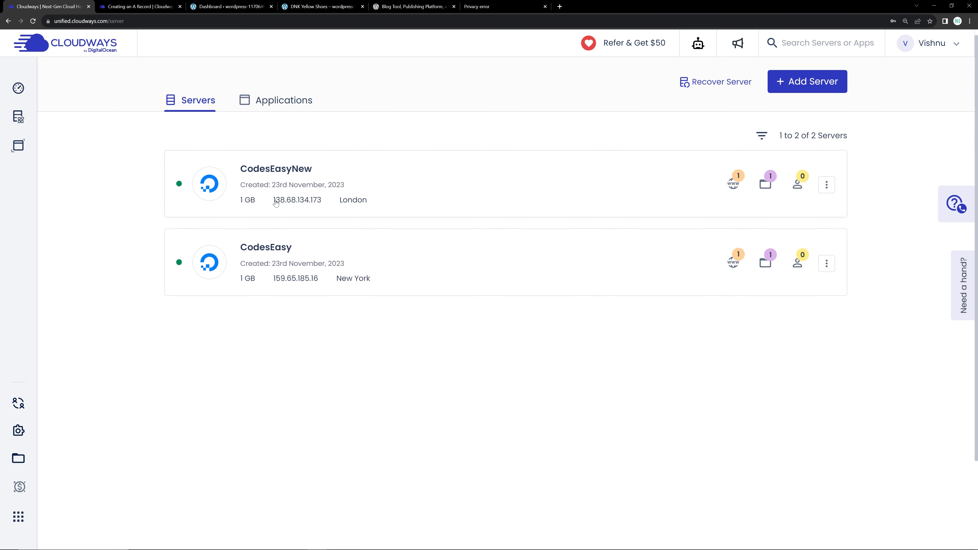
pyautogui.click(293, 111)
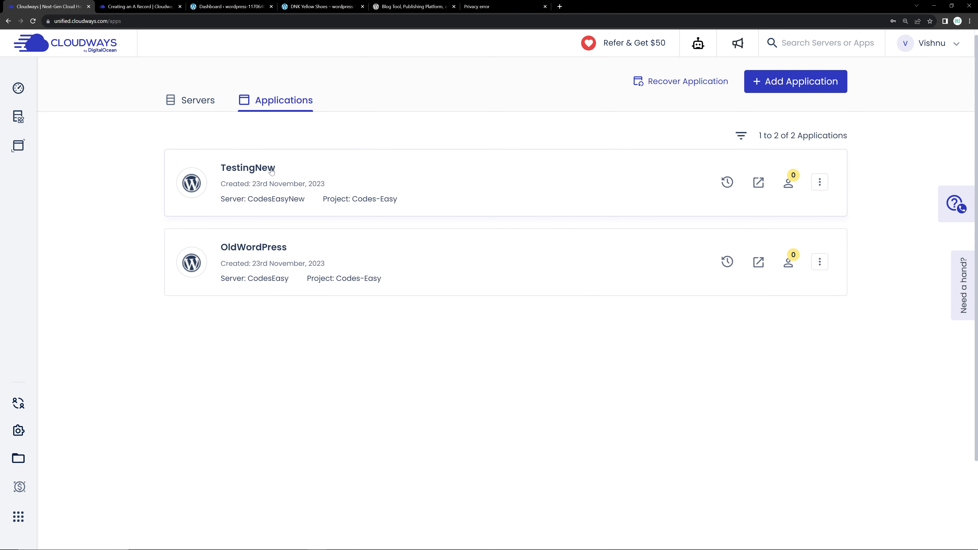
pyautogui.click(271, 172)
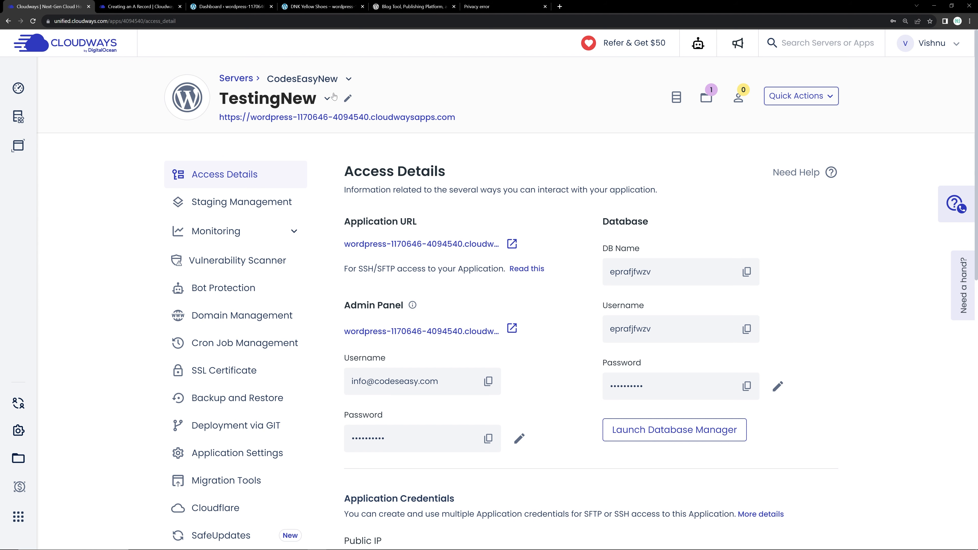
pyautogui.click(328, 97)
pyautogui.click(546, 83)
pyautogui.scroll(-4, 385, 269)
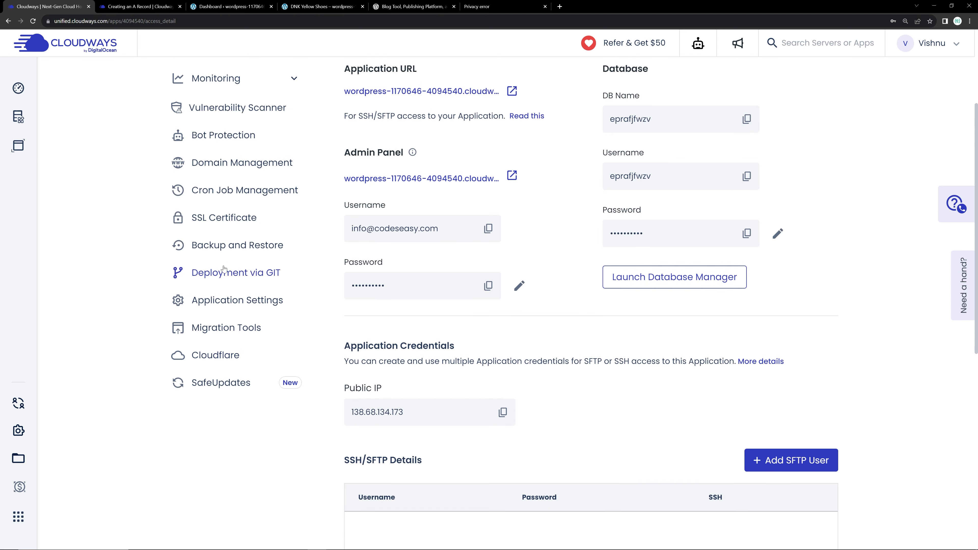
pyautogui.click(229, 219)
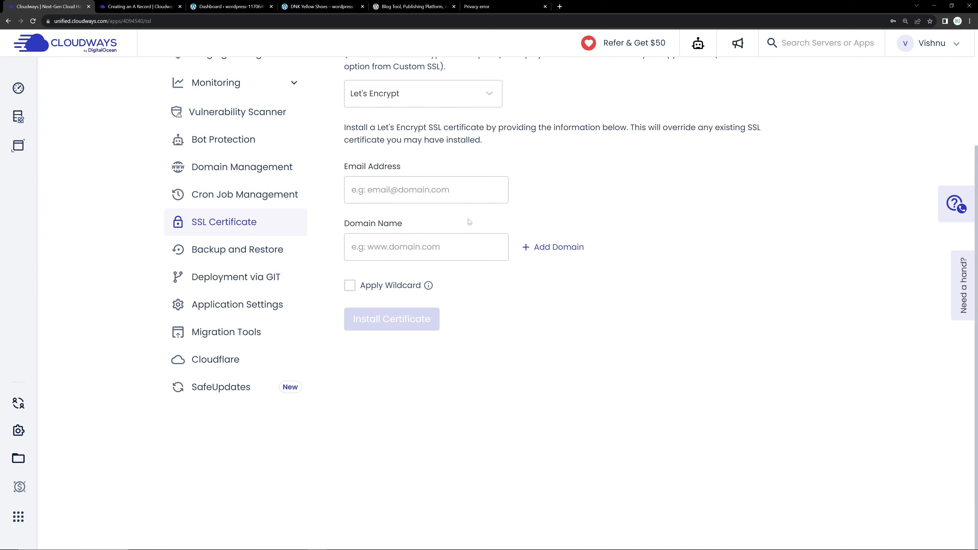
# Install a Let's Encrypt SSL certificate for codeseasy.dev, filling in the contact email address
pyautogui.click(386, 245)
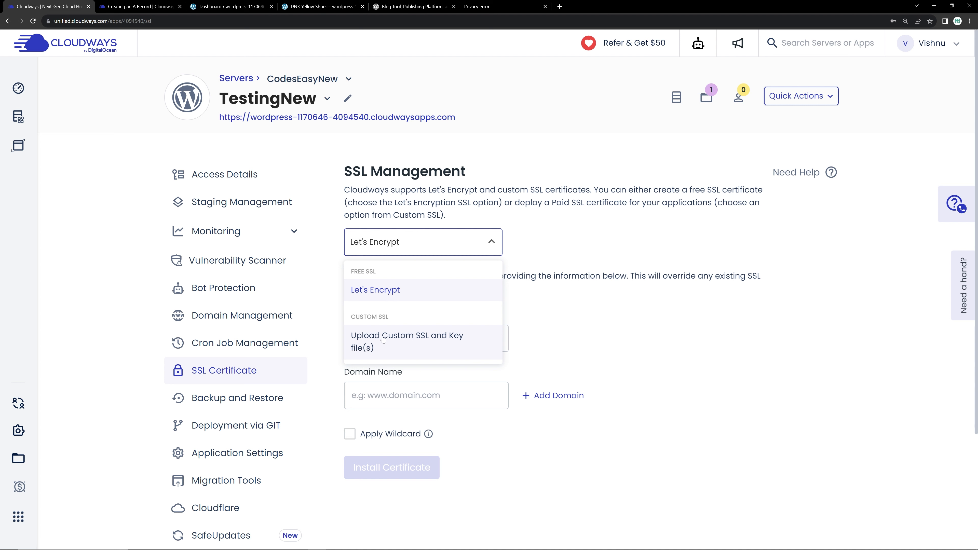
pyautogui.click(571, 340)
pyautogui.click(440, 346)
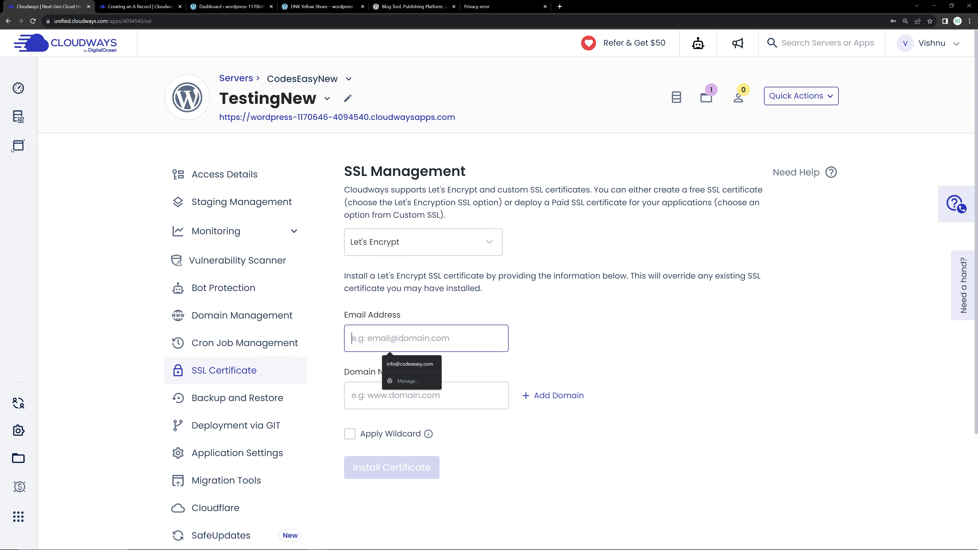
pyautogui.click(421, 366)
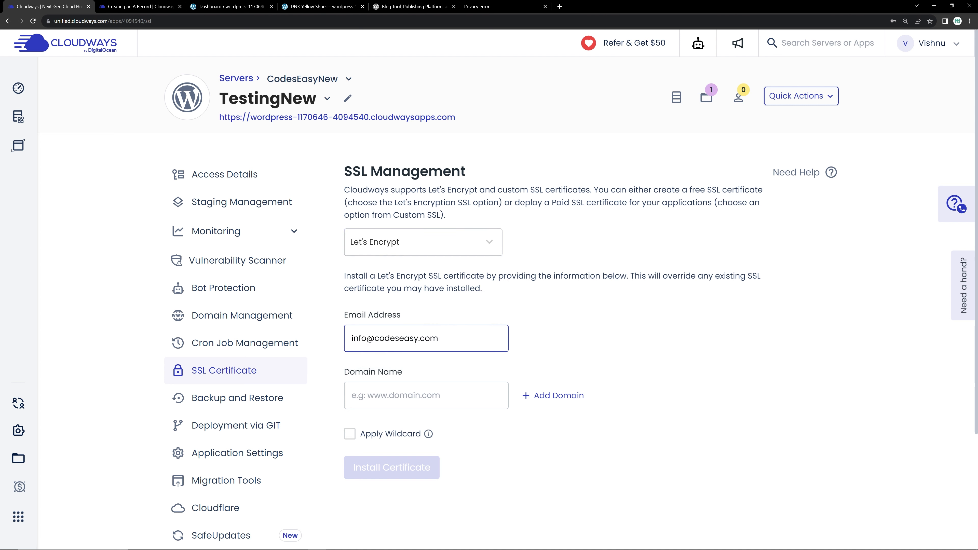
pyautogui.click(422, 396)
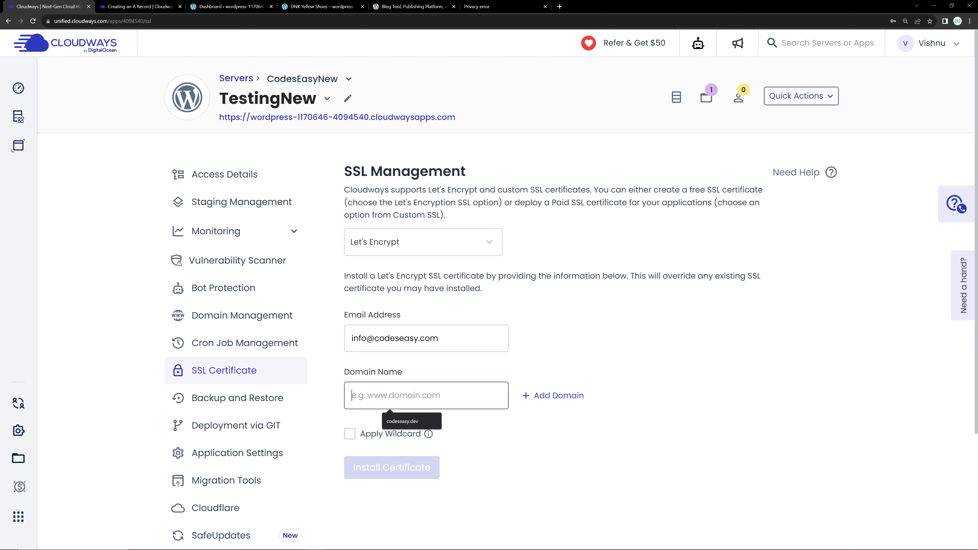
pyautogui.click(412, 420)
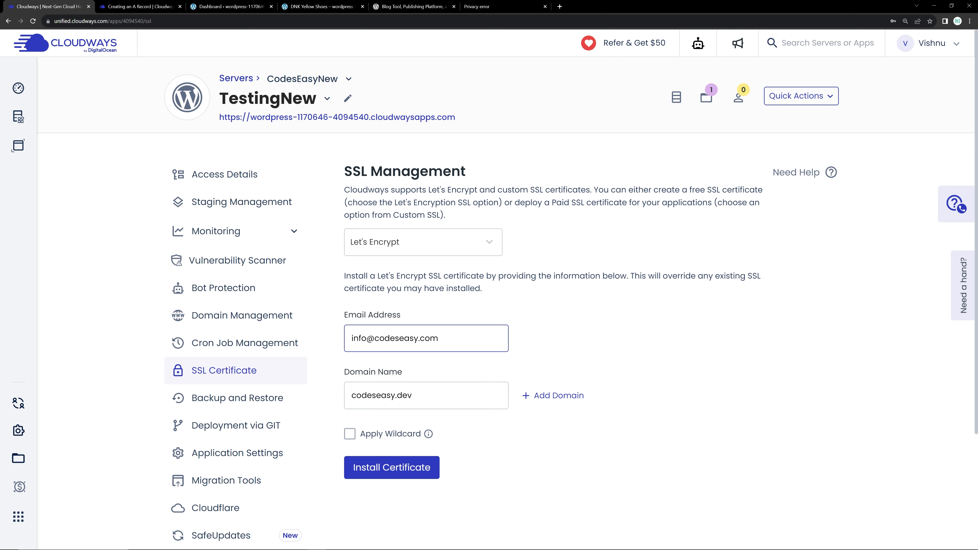
pyautogui.click(392, 468)
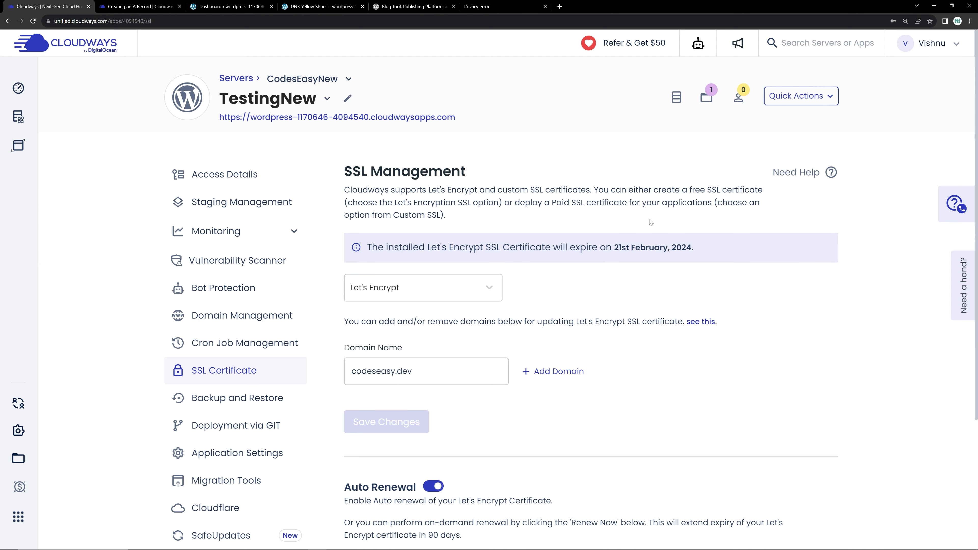
# Review the installed Let's Encrypt certificate's domain, expiry and auto-renewal settings
pyautogui.scroll(-4, 499, 343)
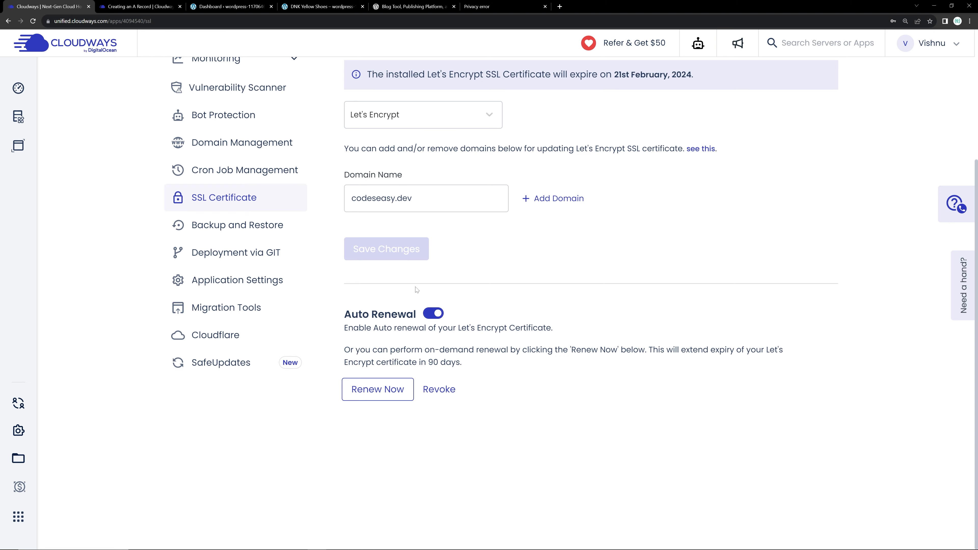
pyautogui.scroll(1, 416, 290)
pyautogui.moveTo(443, 236); pyautogui.dragTo(262, 248)
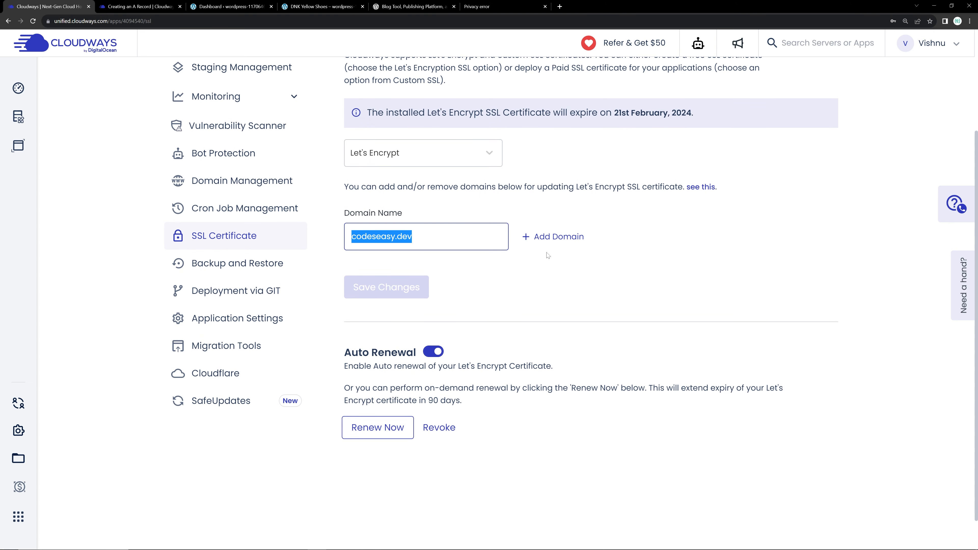
pyautogui.click(555, 303)
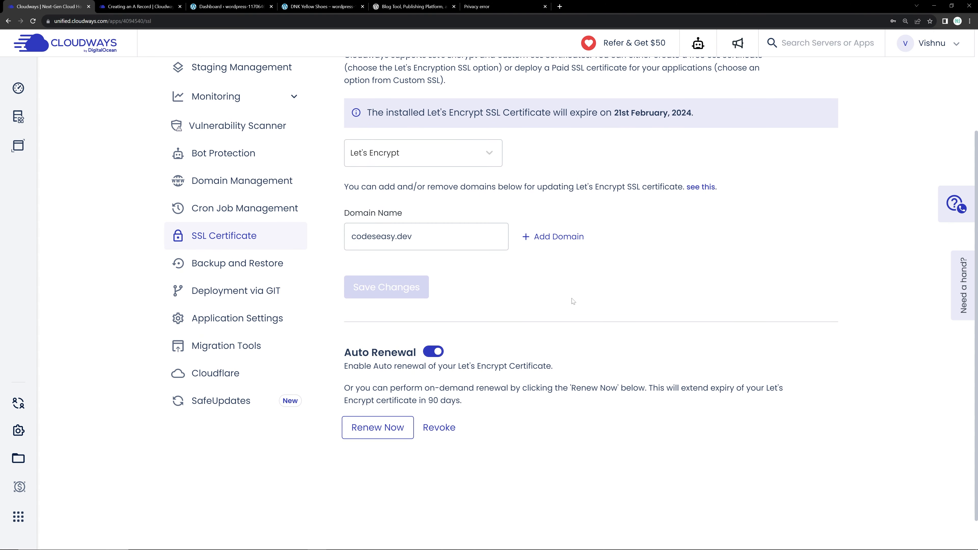
pyautogui.scroll(4, 500, 280)
pyautogui.scroll(-5, 462, 295)
pyautogui.moveTo(437, 200); pyautogui.dragTo(381, 199)
pyautogui.click(646, 132)
pyautogui.scroll(3, 646, 133)
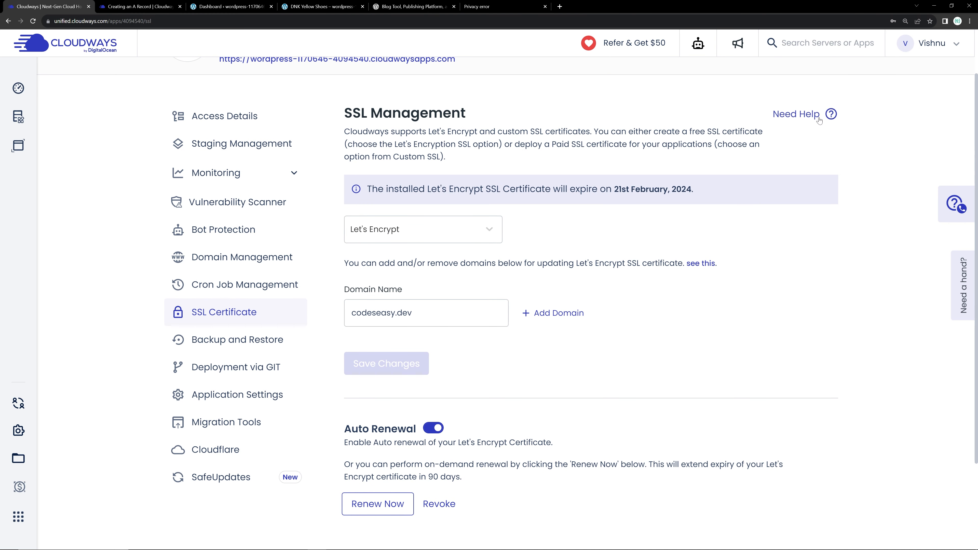
# Open the Let's Encrypt SSL help article from the SSL Management help and skim its instructions
pyautogui.click(810, 116)
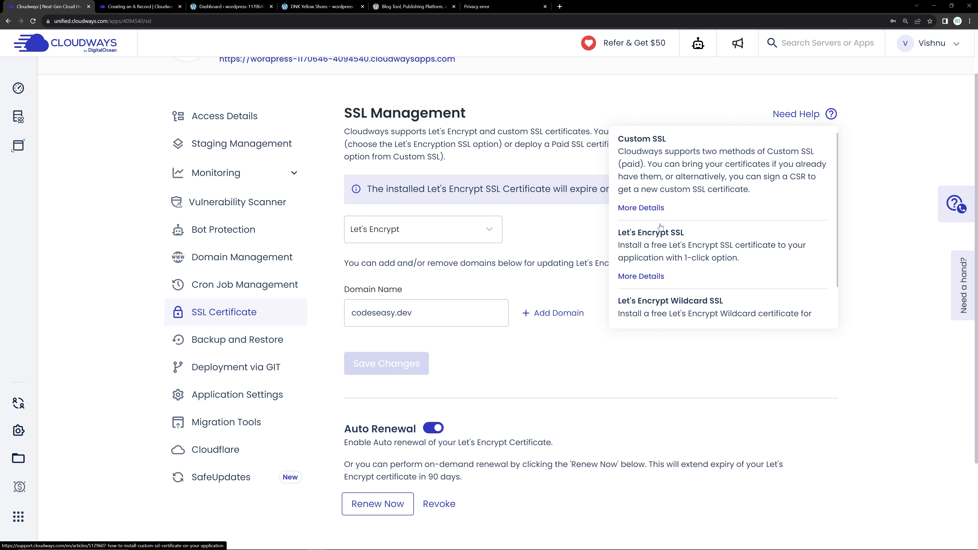
pyautogui.click(642, 276)
pyautogui.scroll(-15, 293, 232)
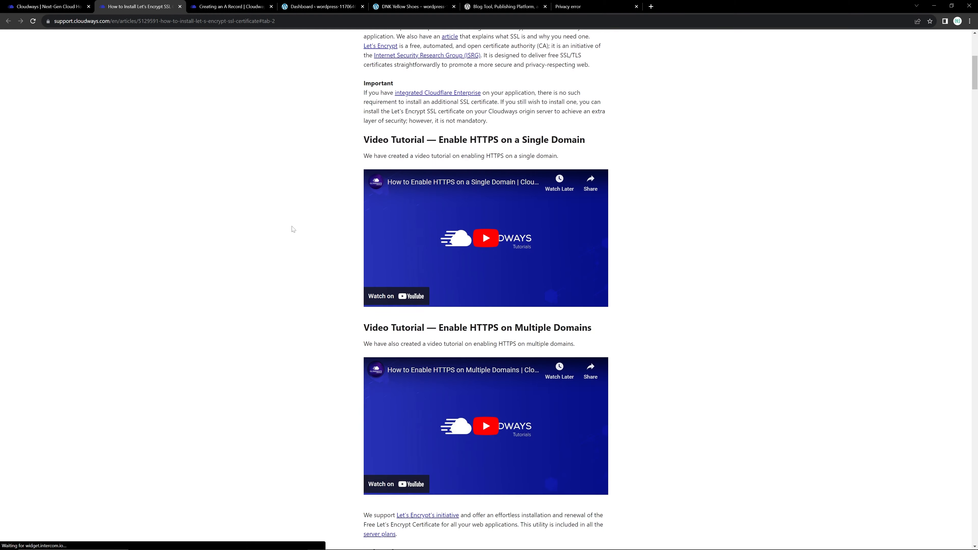
pyautogui.scroll(-6, 339, 239)
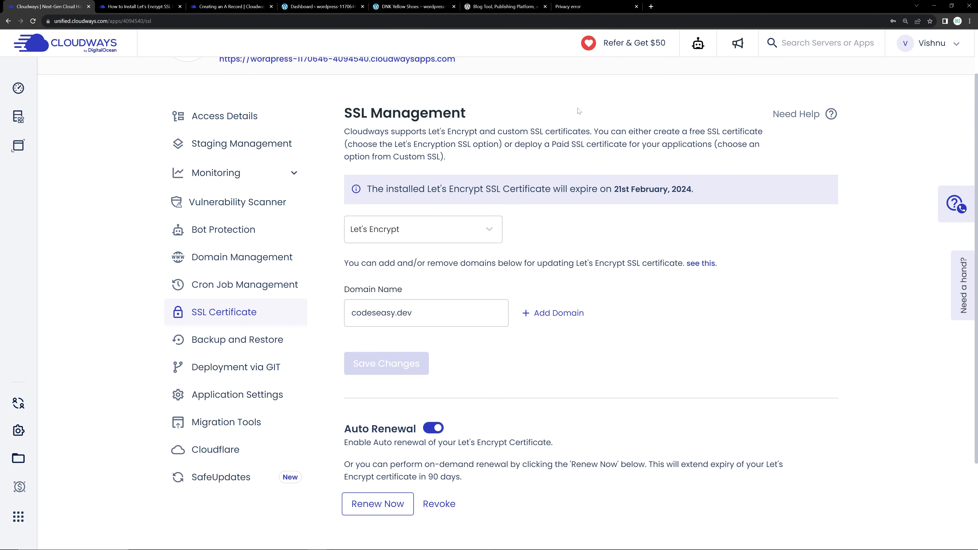
# Reload codeseasy.dev in its browser tab and open the "Some Useful Links for You to Get Started" post to check its address
pyautogui.click(581, 6)
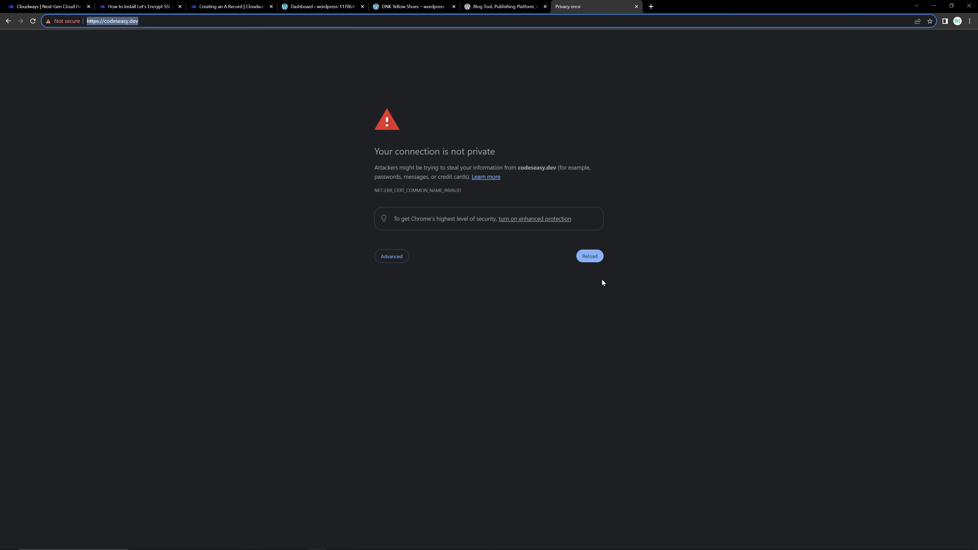
pyautogui.click(590, 256)
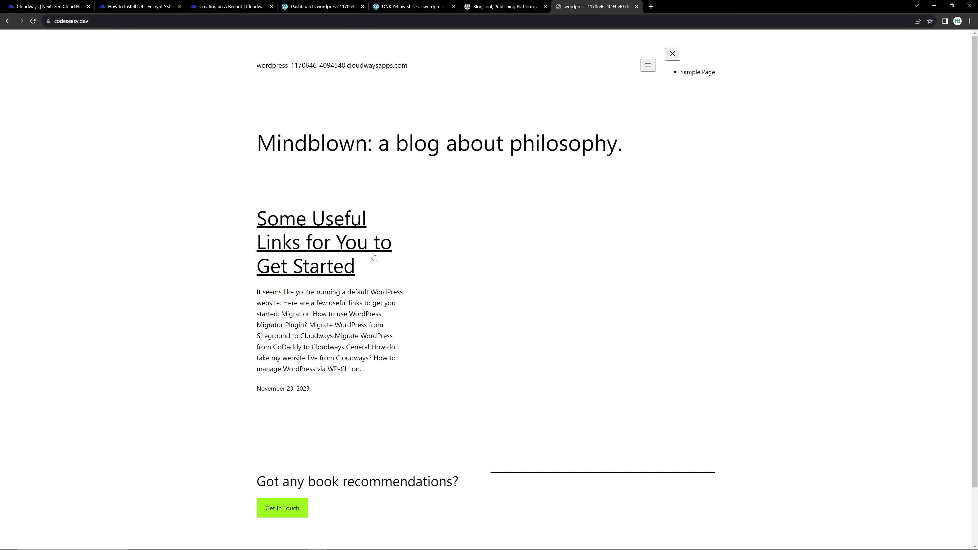
pyautogui.scroll(-2, 375, 254)
pyautogui.click(323, 188)
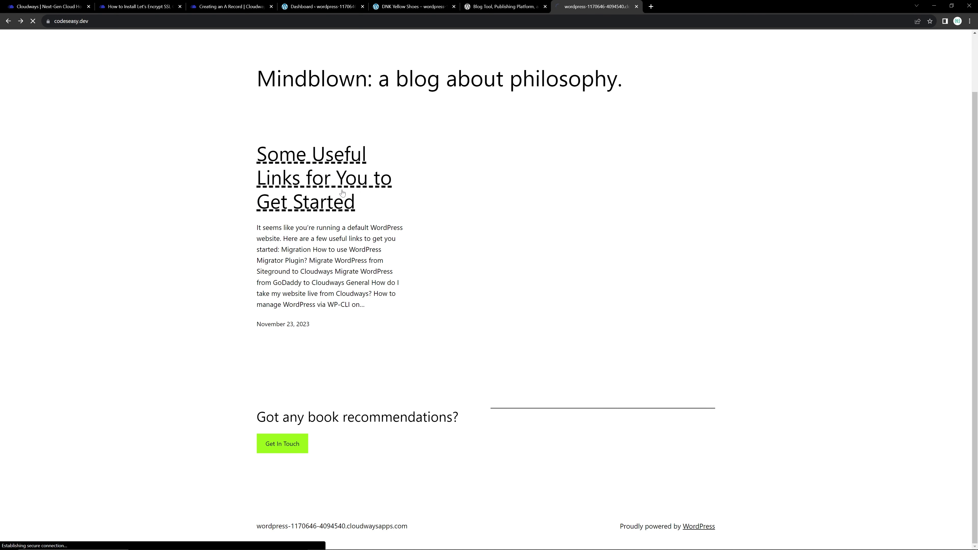
pyautogui.click(327, 21)
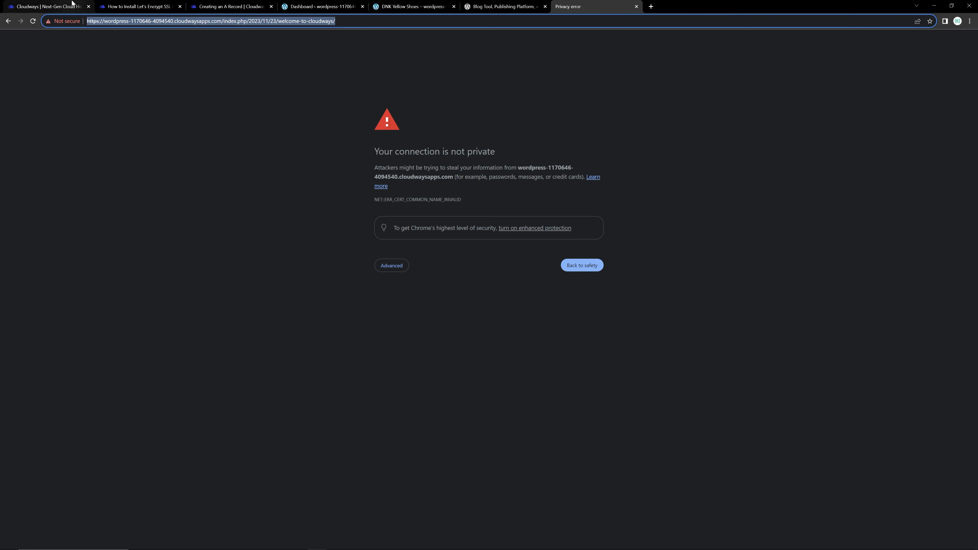
# In Cloudways, set codeseasy.dev as the primary domain of the TestingNew application
pyautogui.click(56, 5)
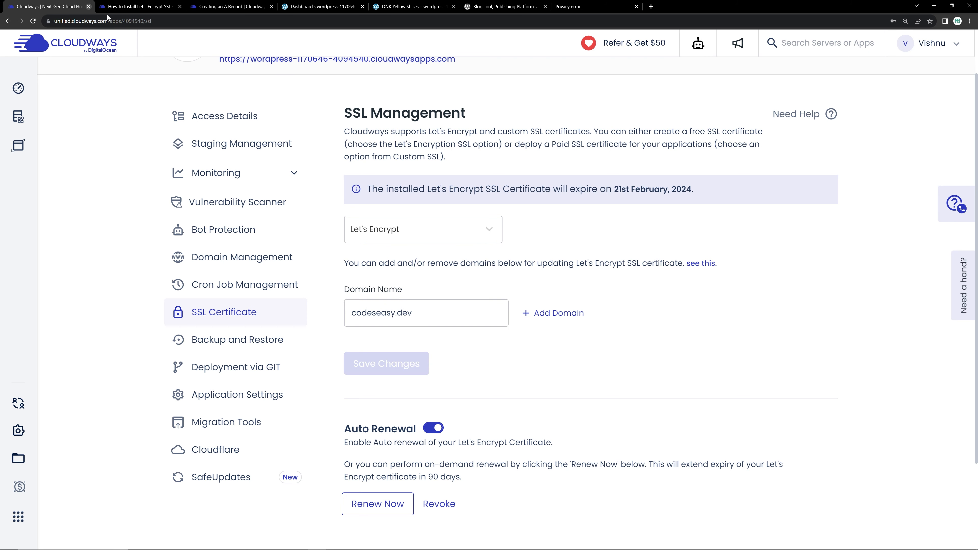
pyautogui.click(239, 258)
pyautogui.click(818, 300)
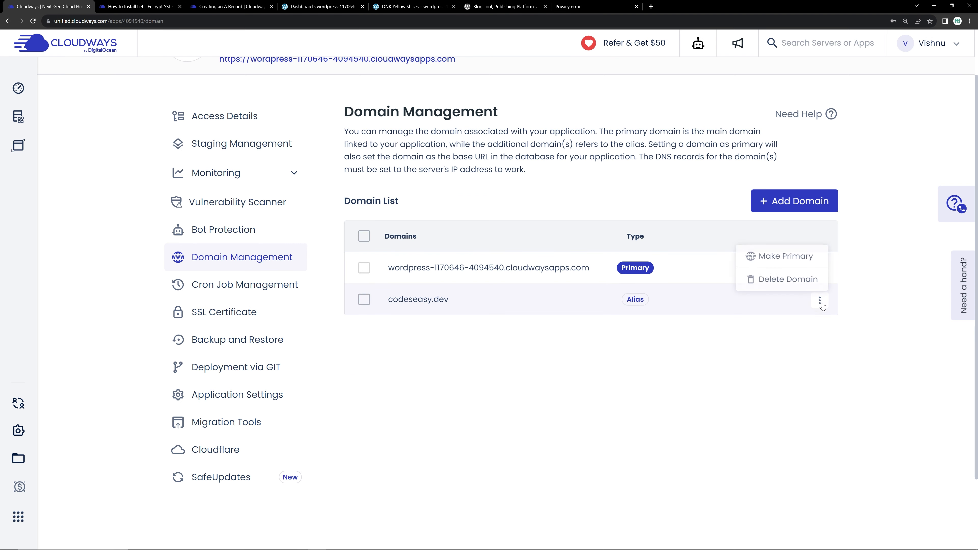
pyautogui.click(787, 261)
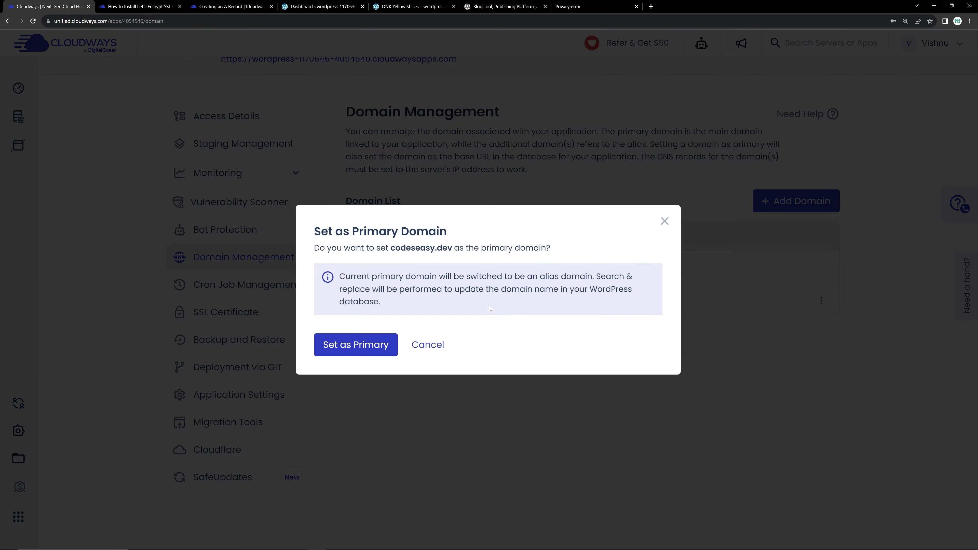
pyautogui.click(380, 344)
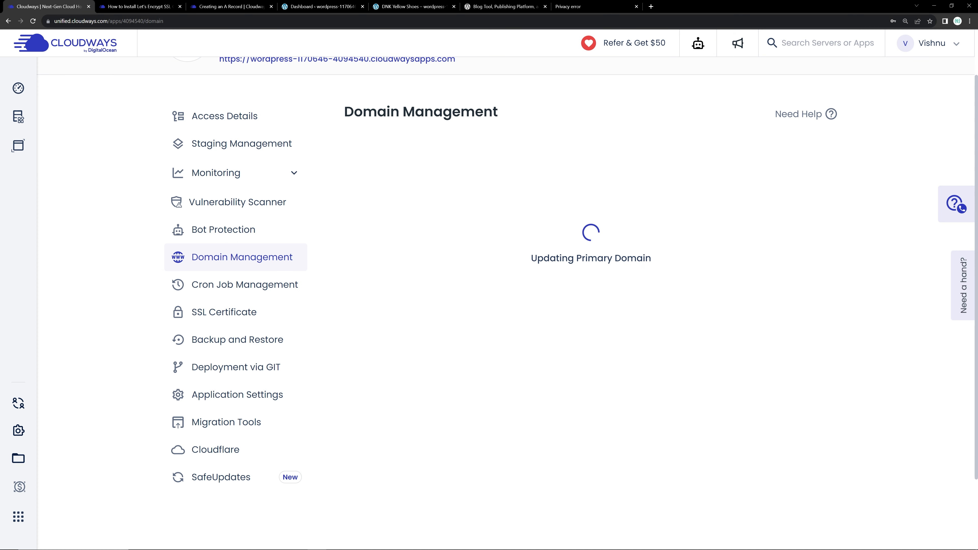
# Check the primary domain in the domain list, then reload the codeseasy.dev home page and reopen its post to test the links
pyautogui.click(599, 3)
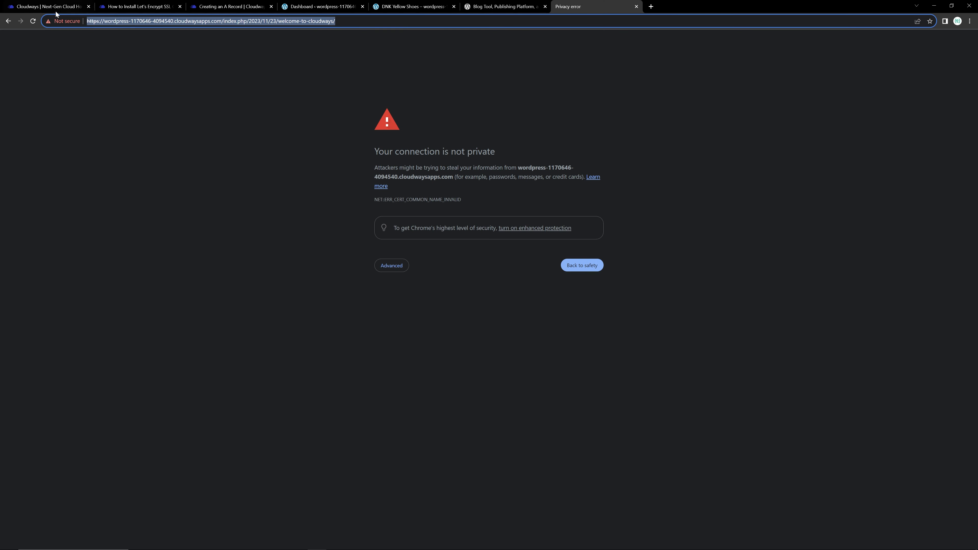
pyautogui.click(6, 23)
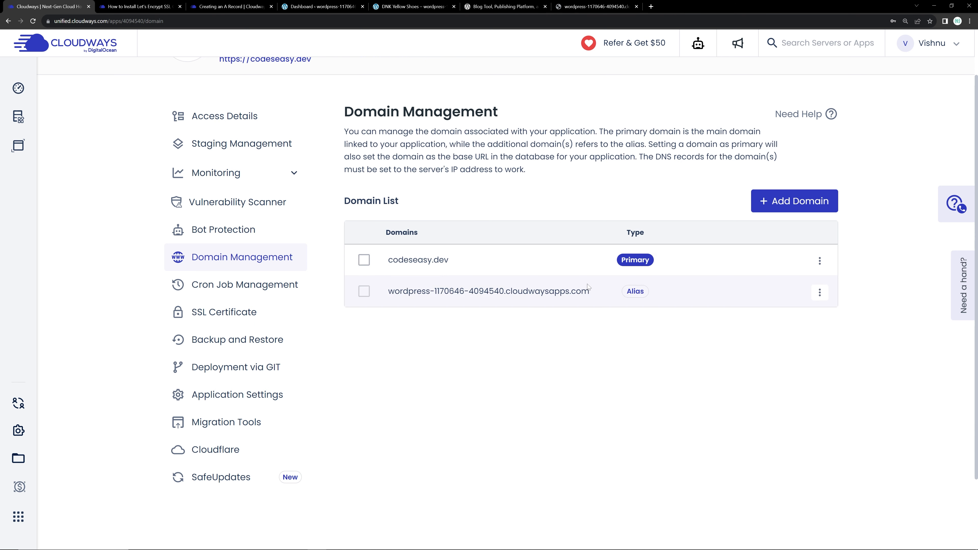
pyautogui.moveTo(454, 263); pyautogui.dragTo(388, 260)
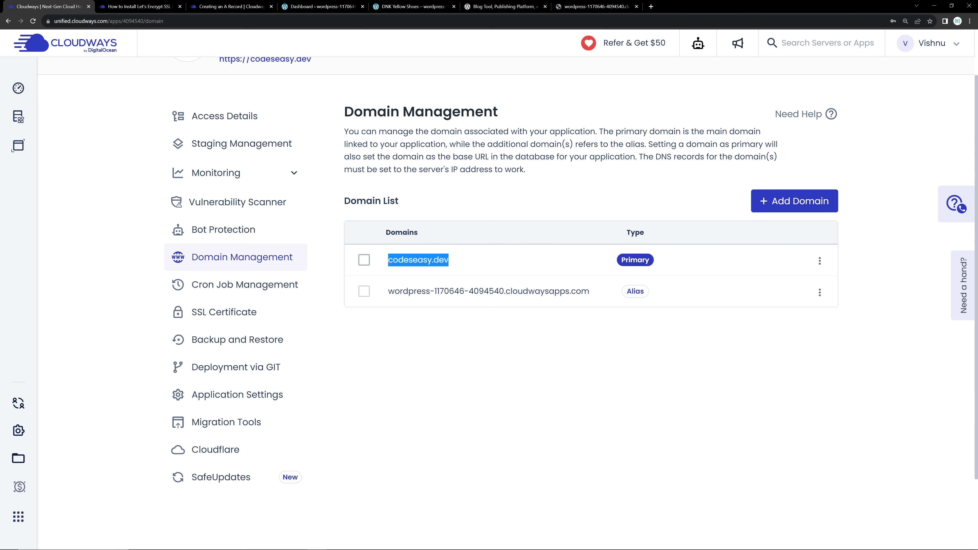
pyautogui.click(595, 6)
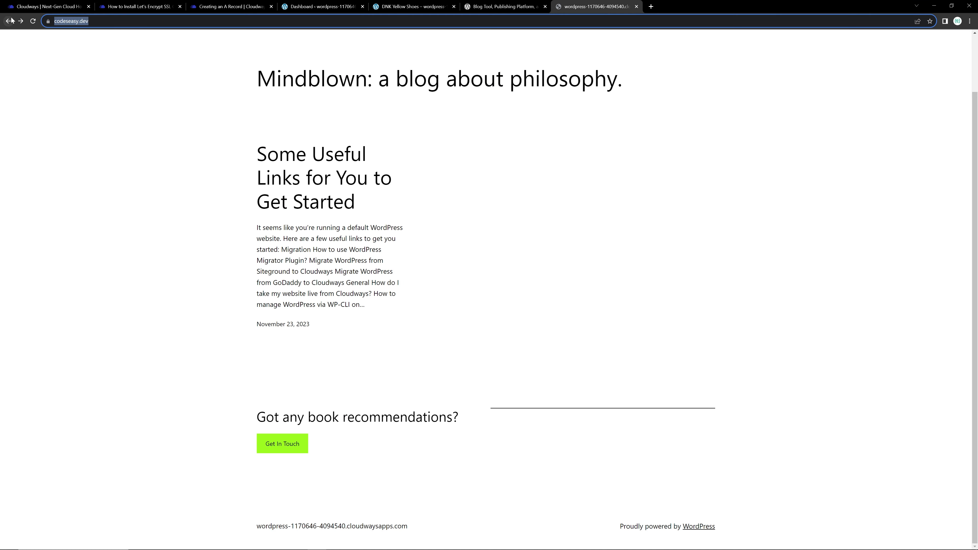
pyautogui.press('Return')
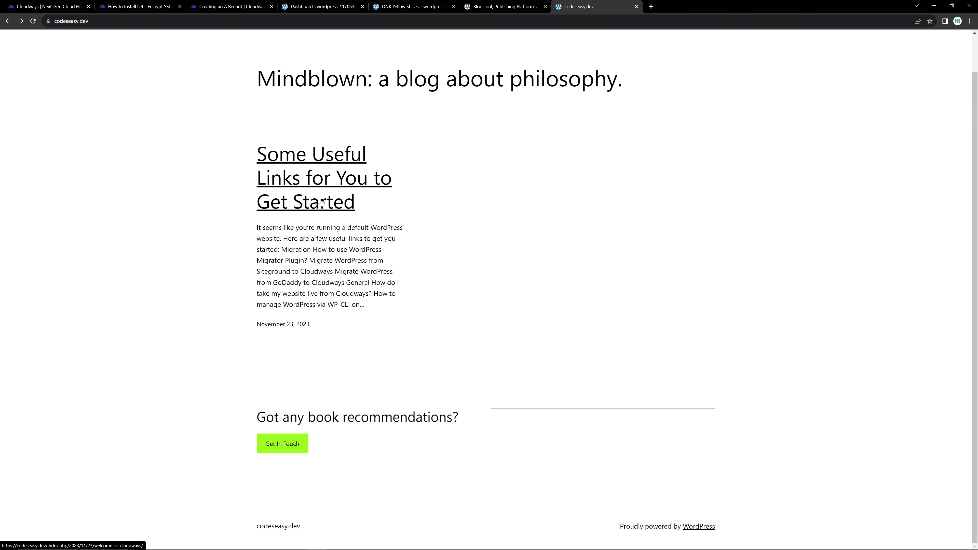
pyautogui.click(326, 174)
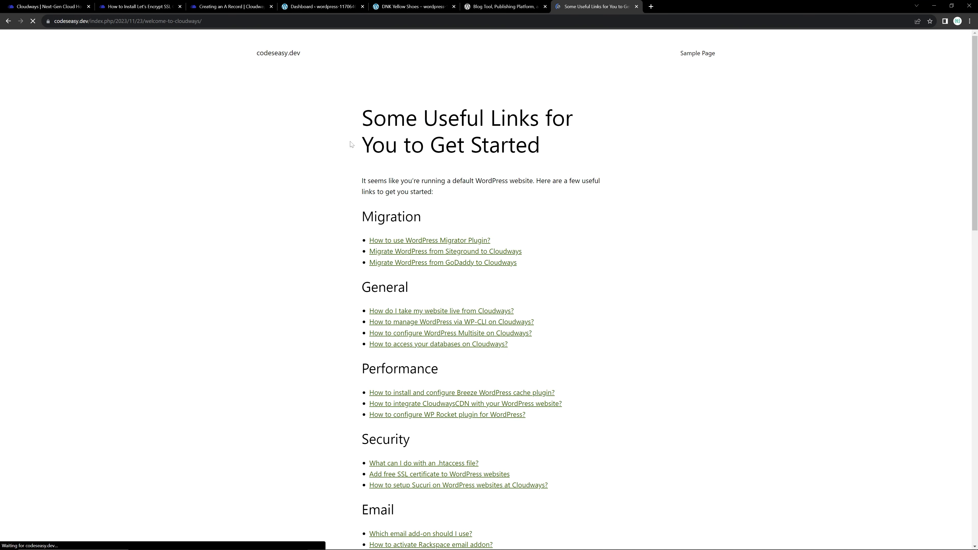
# Back in Cloudways, review TestingNew's domain list, SSL certificate settings and access details
pyautogui.click(48, 6)
pyautogui.click(479, 250)
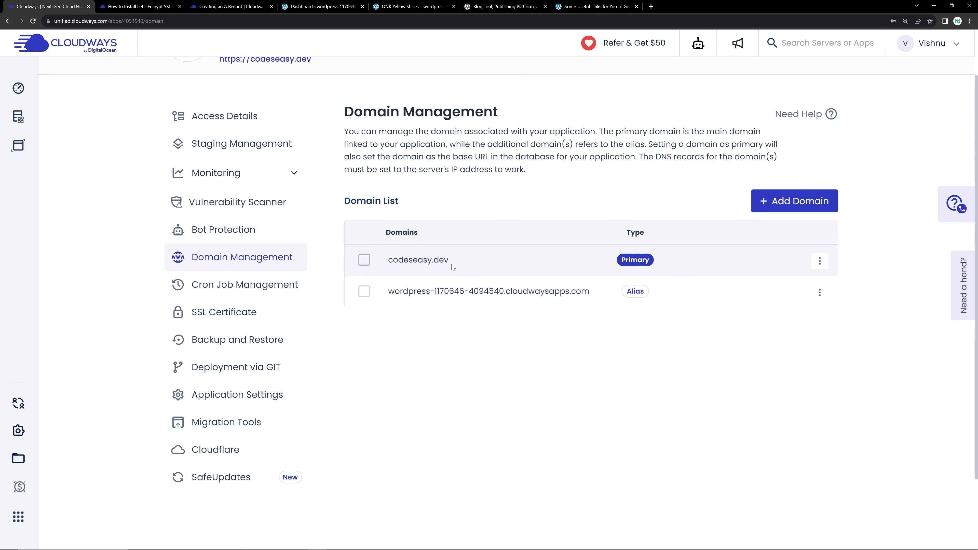
pyautogui.moveTo(453, 266); pyautogui.dragTo(473, 237)
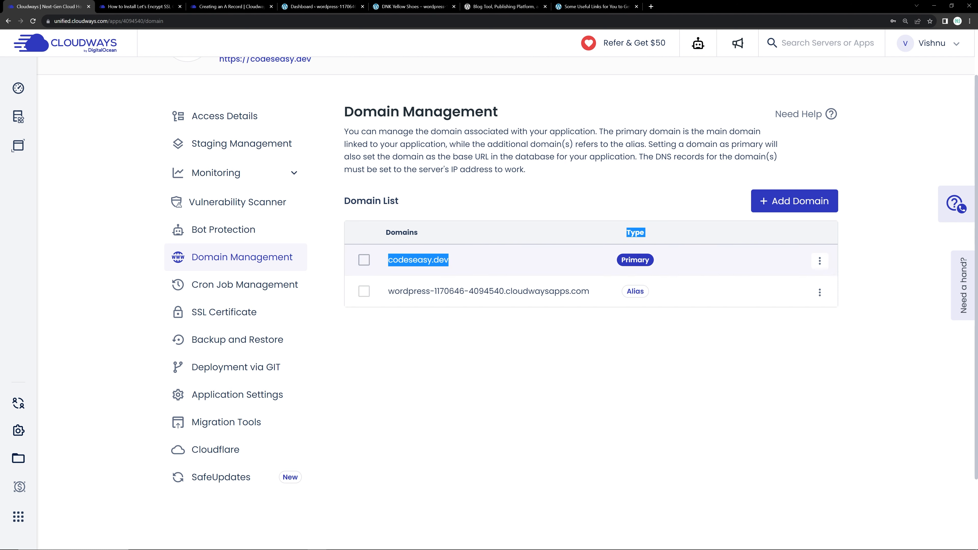
pyautogui.click(315, 424)
pyautogui.scroll(2, 315, 423)
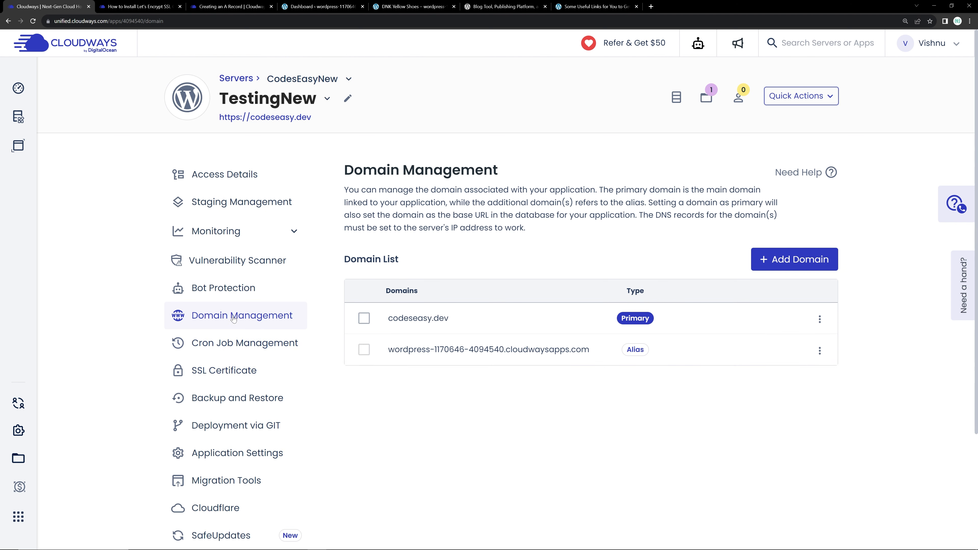
pyautogui.click(231, 370)
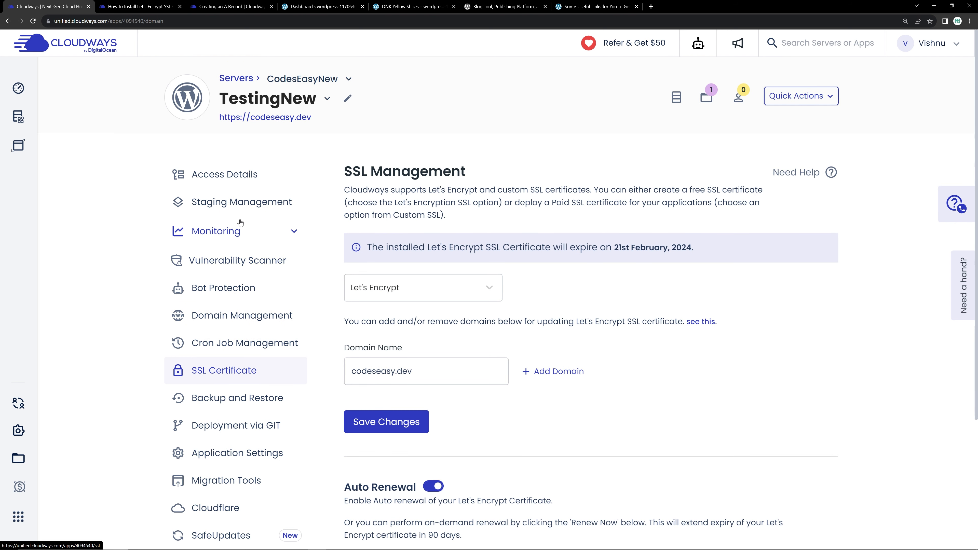
pyautogui.click(225, 174)
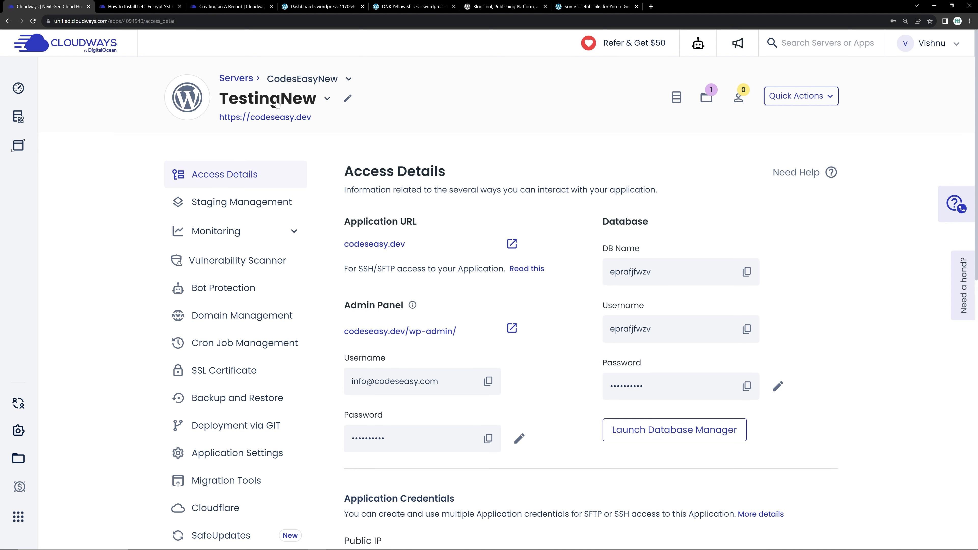
# Open the OldWordPress application from the applications list and launch its WordPress admin panel
pyautogui.click(249, 78)
pyautogui.click(276, 107)
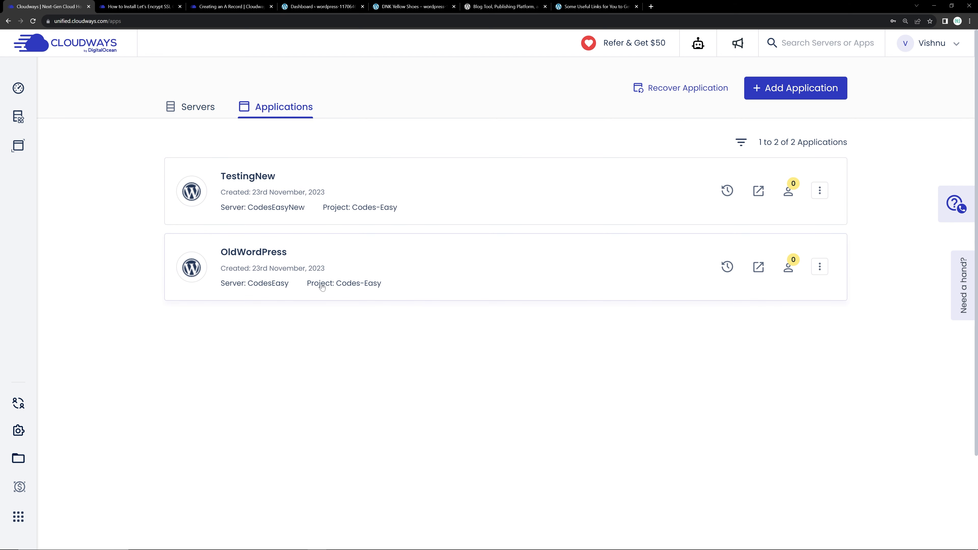
pyautogui.click(284, 262)
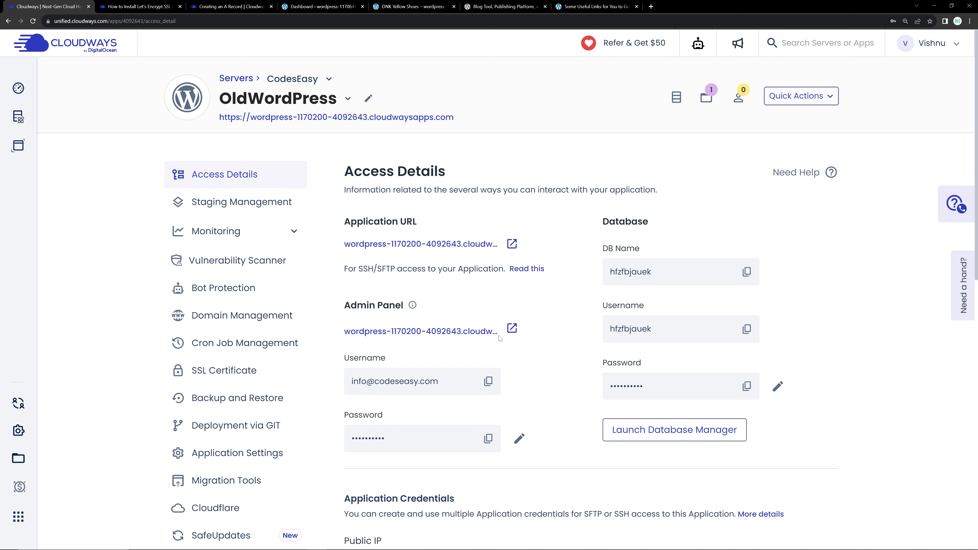
pyautogui.click(511, 330)
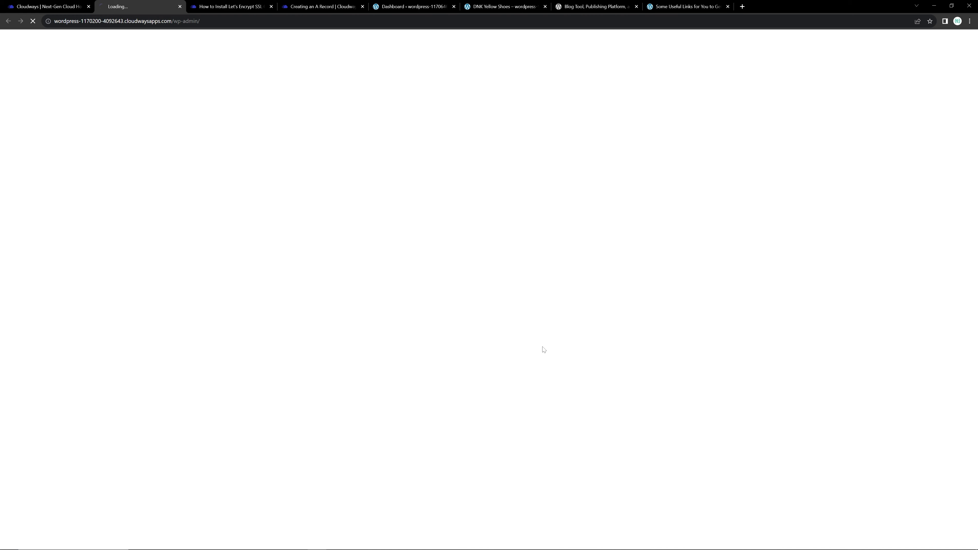
# Copy the OldWordPress admin password from its Cloudways access details and log in to WordPress with the admin e-mail and that password
pyautogui.click(77, 5)
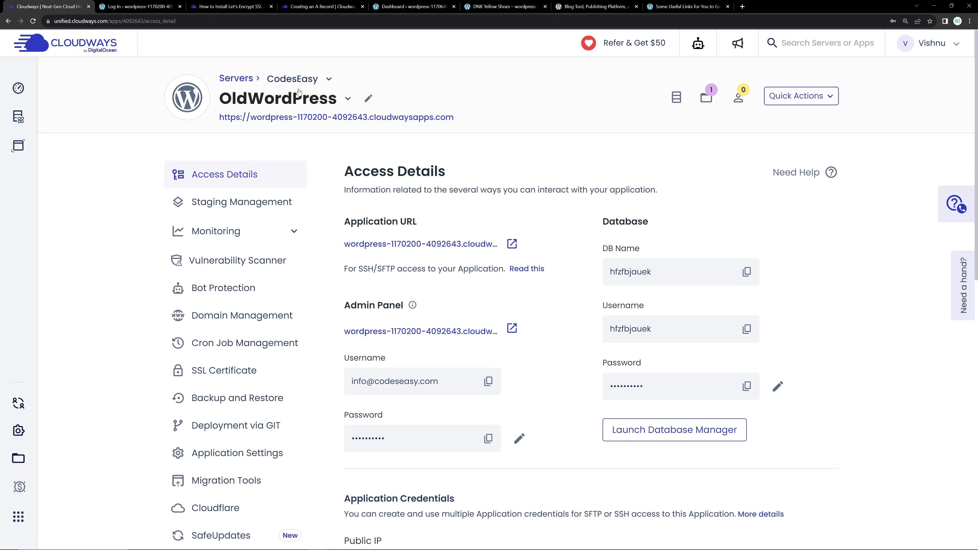
pyautogui.click(138, 6)
pyautogui.click(50, 6)
pyautogui.click(488, 439)
pyautogui.click(120, 5)
pyautogui.click(463, 182)
pyautogui.click(480, 207)
pyautogui.click(480, 228)
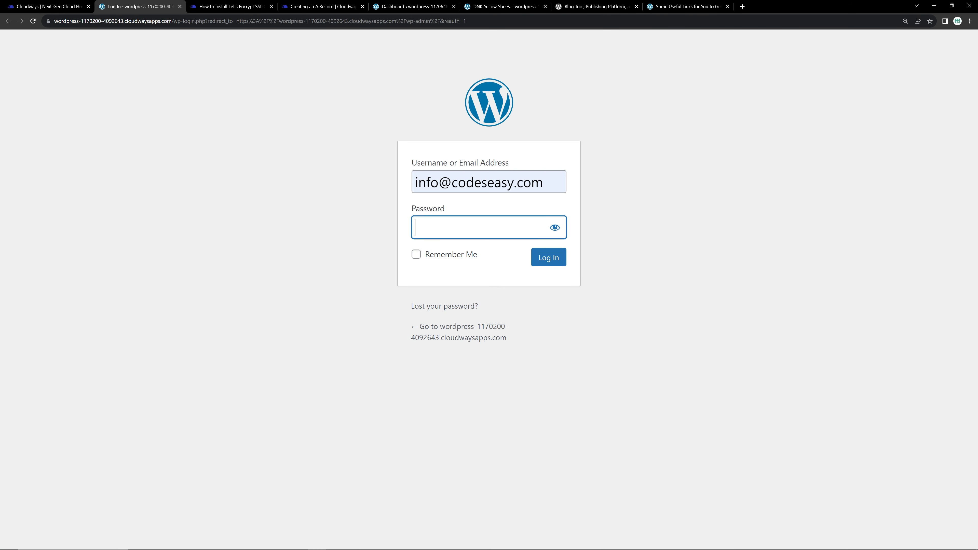
pyautogui.hotkey('ctrl', 'v')
pyautogui.click(548, 257)
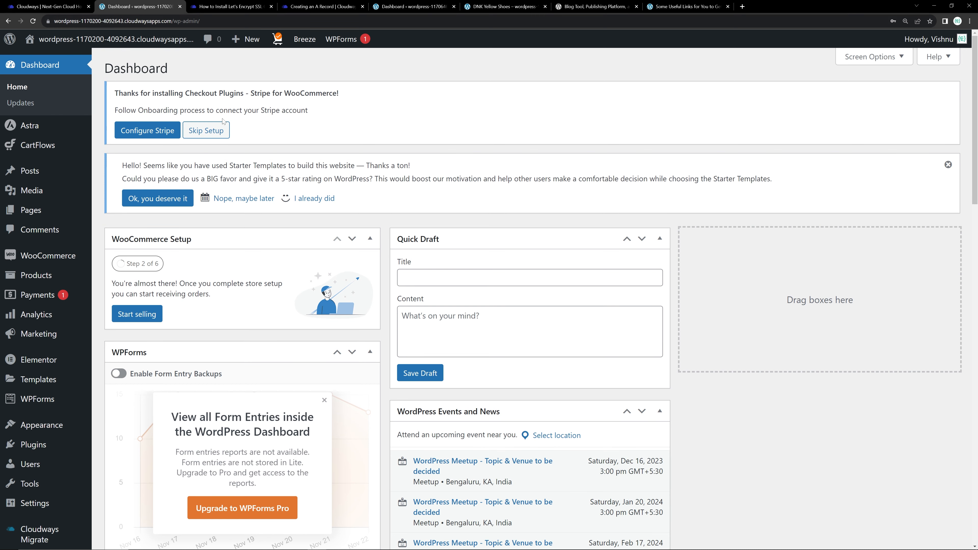
# Open the installed plugins list of OldWordPress, then deactivate and delete the Cloudways WordPress Migrator plugin
pyautogui.scroll(-3, 122, 217)
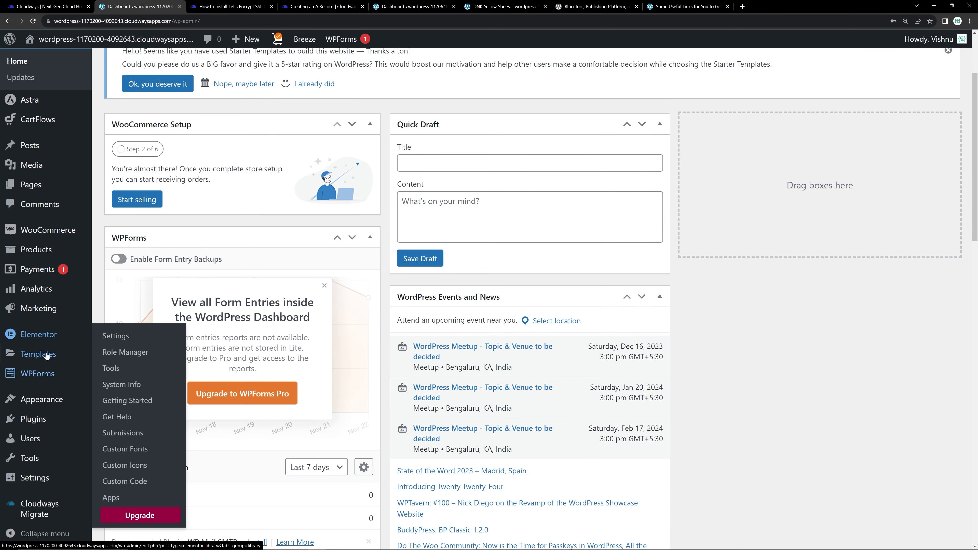
pyautogui.scroll(-1, 38, 401)
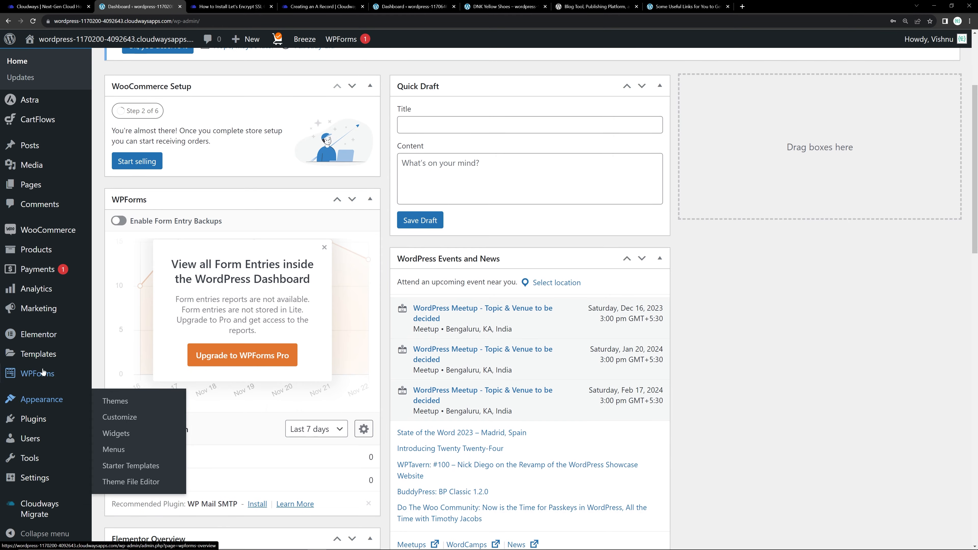
pyautogui.click(43, 420)
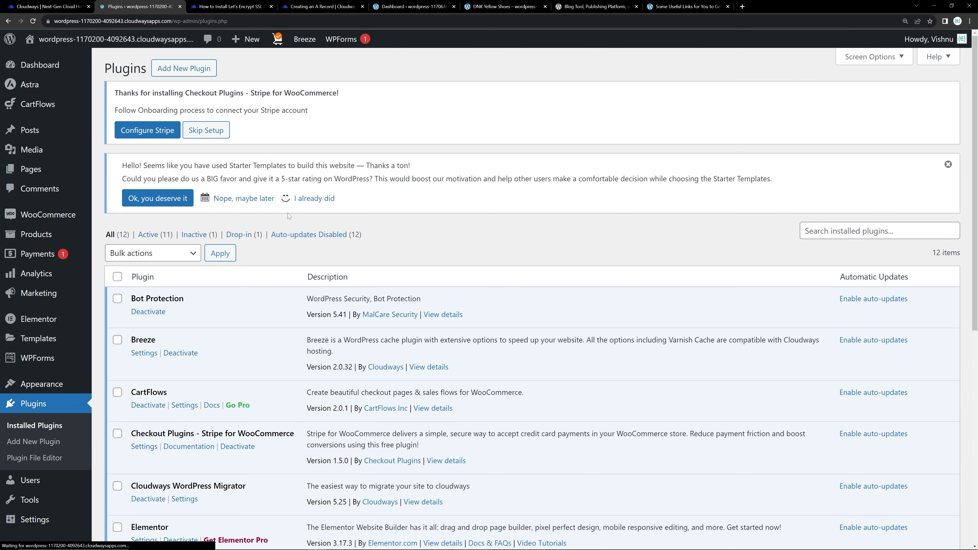
pyautogui.scroll(-4, 278, 304)
pyautogui.scroll(-3, 232, 155)
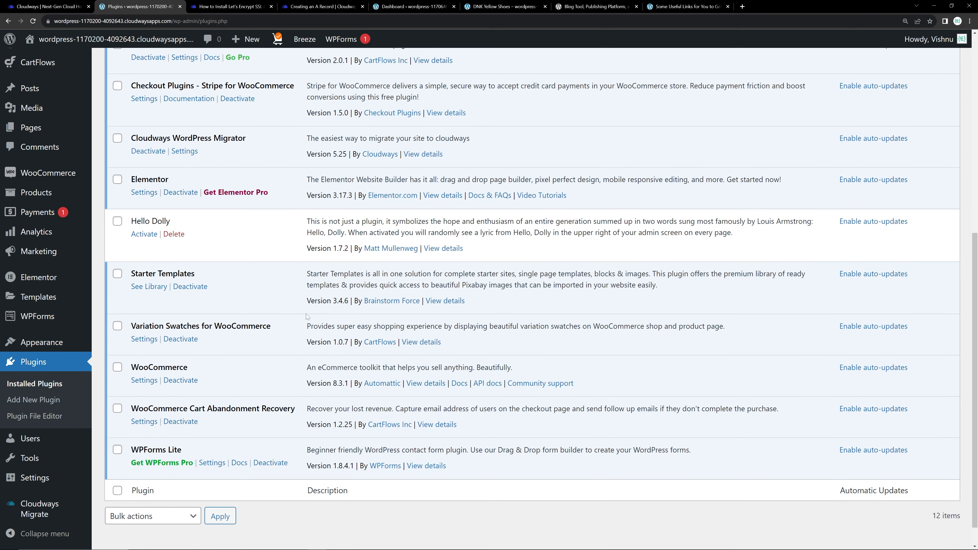
pyautogui.scroll(10, 232, 154)
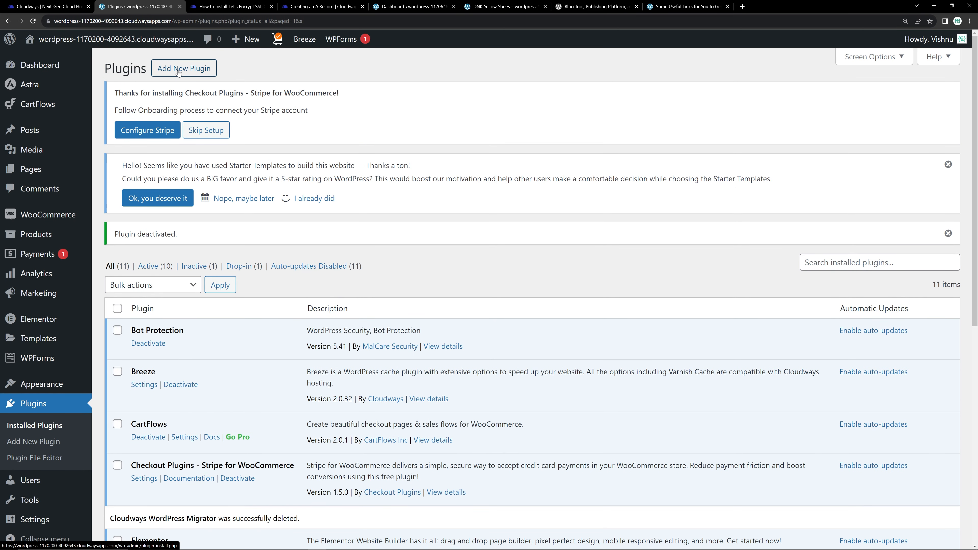
# Search the plugin directory for "cloudways migrate", then install and activate Cloudways WordPress Migrator
pyautogui.click(187, 71)
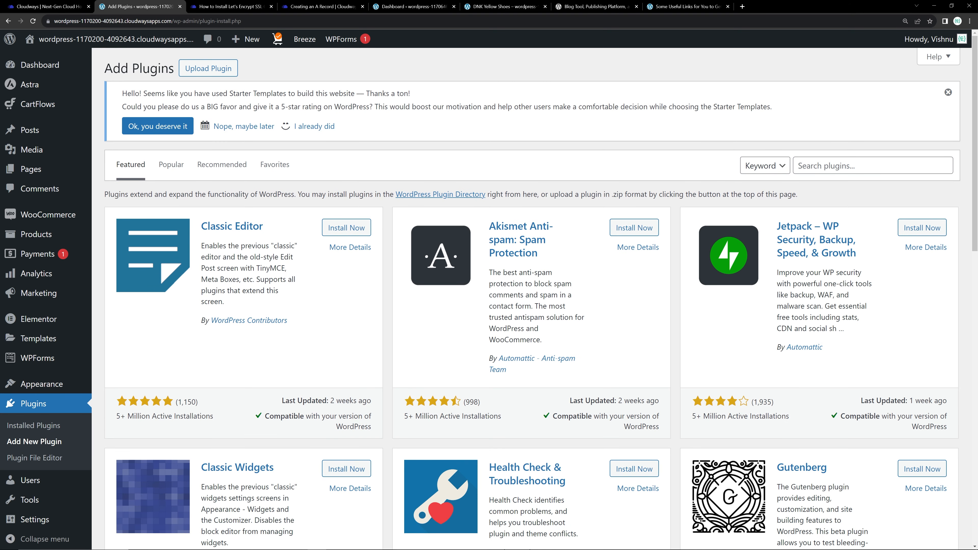
pyautogui.click(858, 166)
pyautogui.click(859, 184)
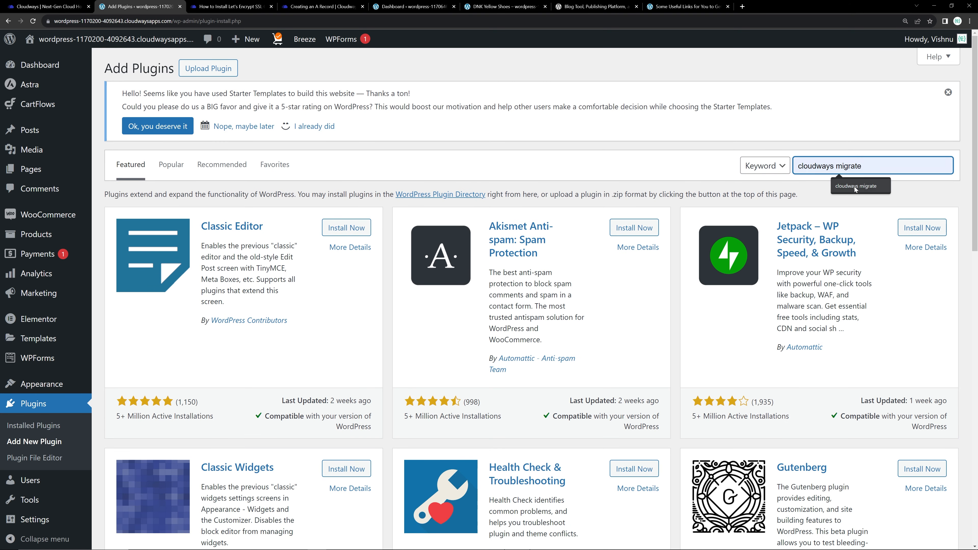
pyautogui.click(869, 192)
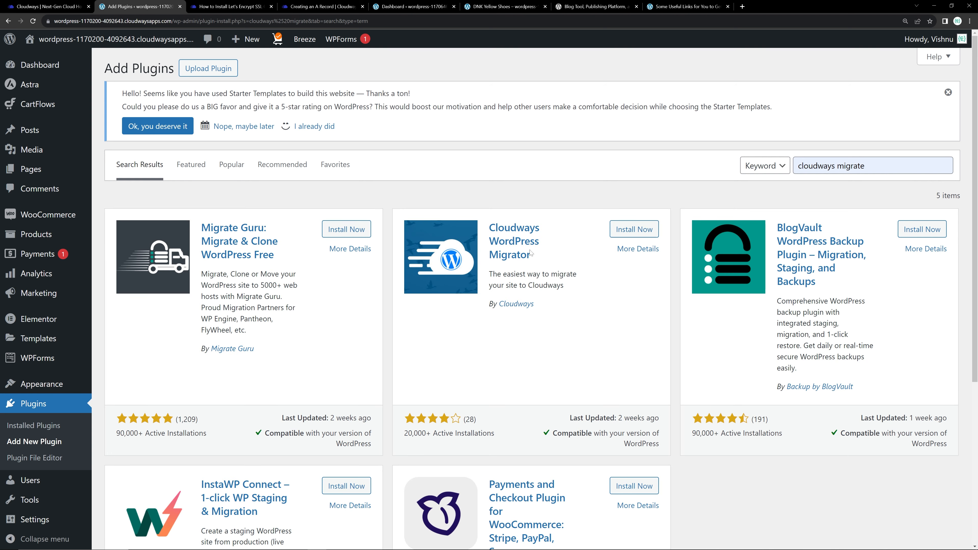
pyautogui.click(636, 231)
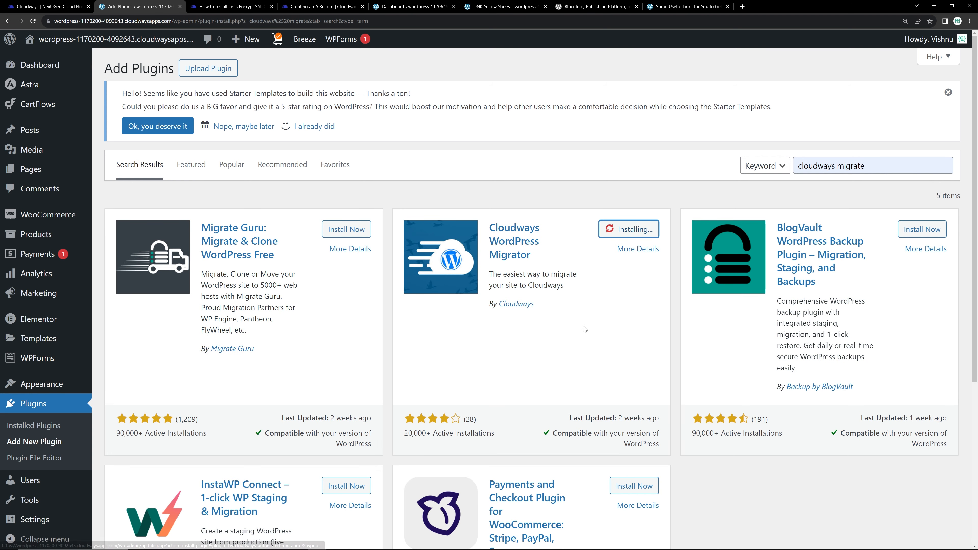
pyautogui.moveTo(487, 305); pyautogui.dragTo(539, 305)
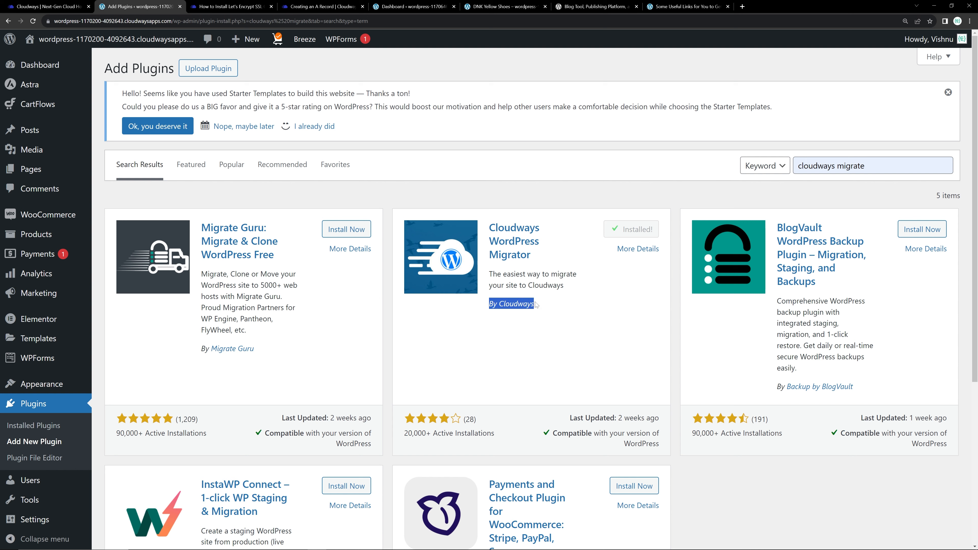
pyautogui.click(644, 231)
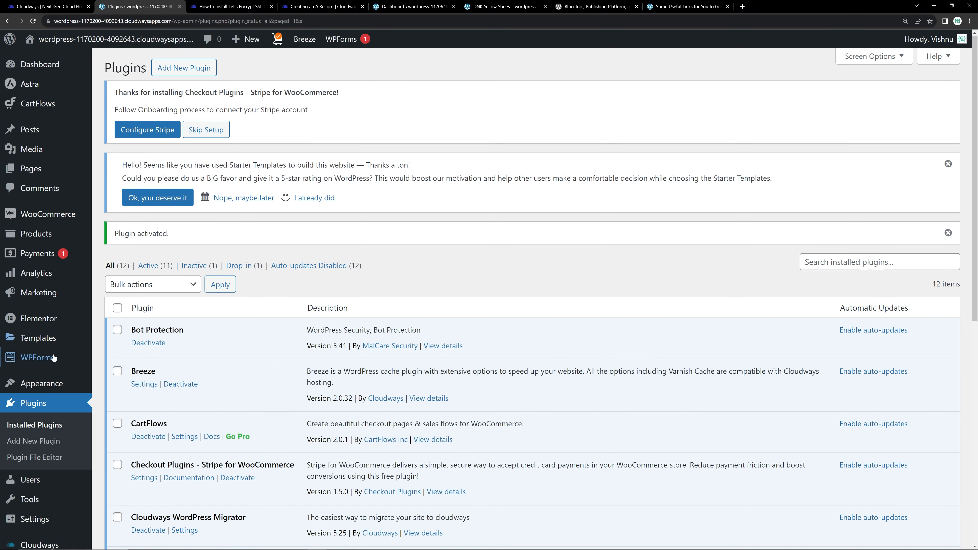
# On the Cloudways Migrate page, enter the contact e-mail, agree to BlogVault's terms and continue to the migration details form
pyautogui.scroll(-5, 55, 424)
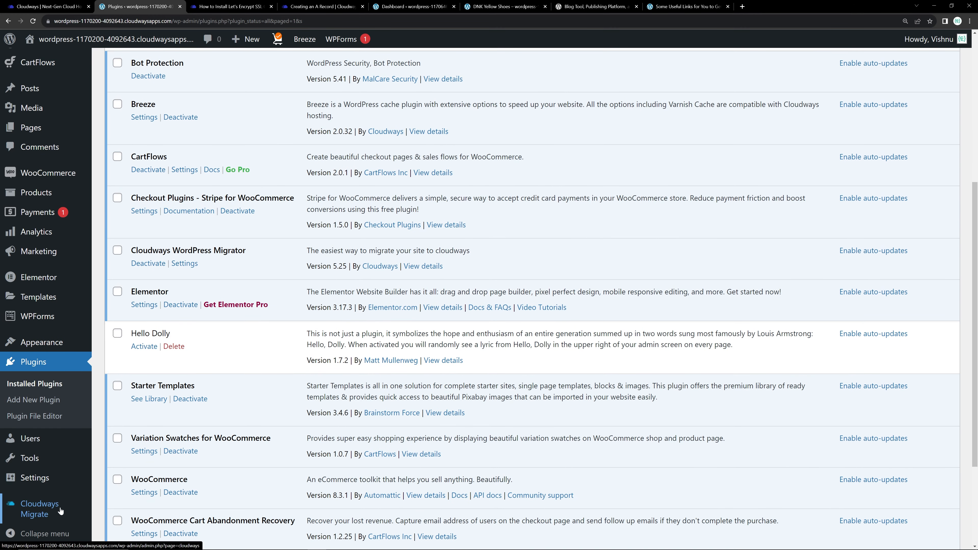
pyautogui.click(46, 507)
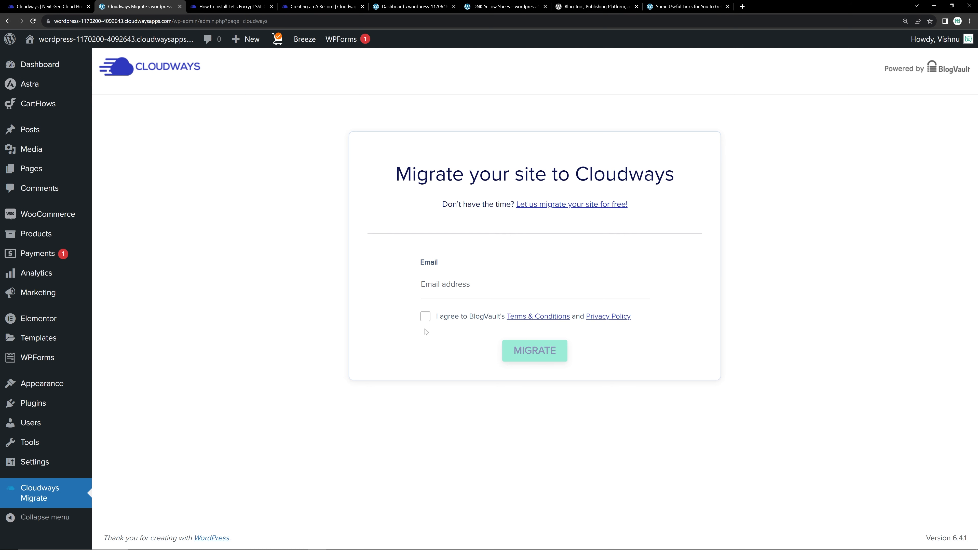
pyautogui.click(425, 316)
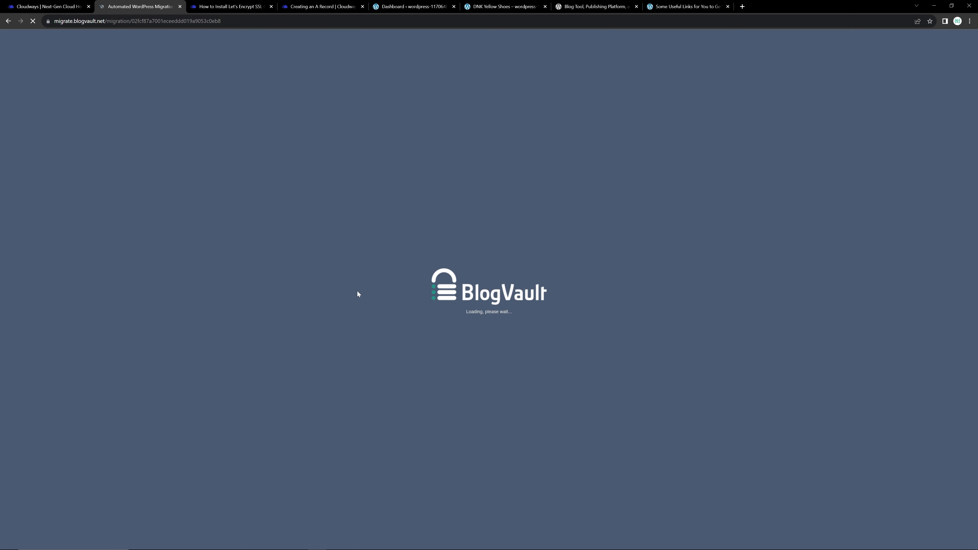
pyautogui.scroll(-2, 398, 293)
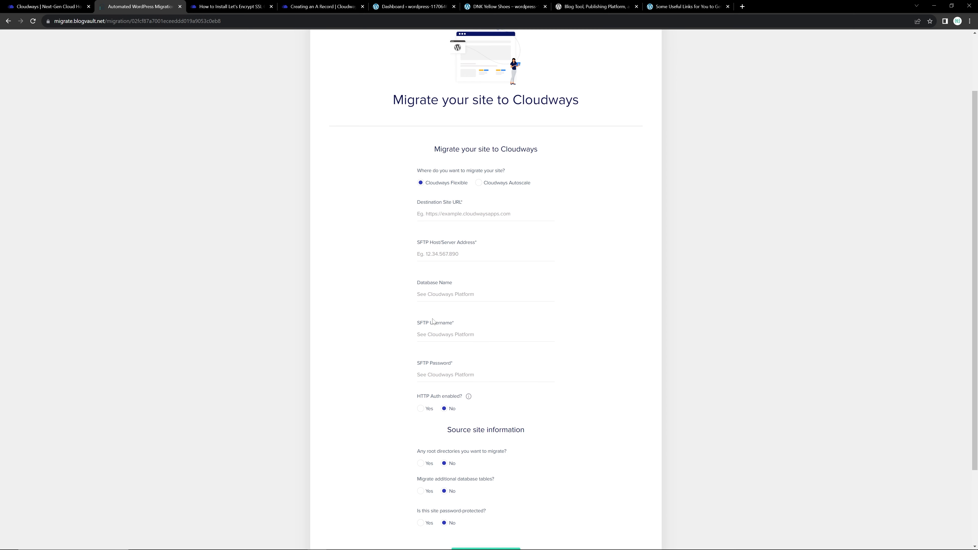
pyautogui.scroll(-1, 446, 226)
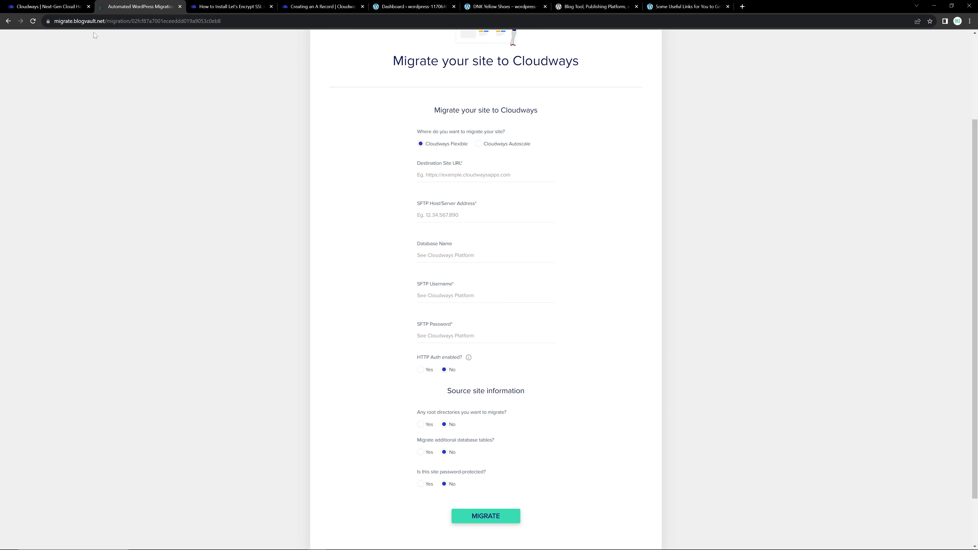
# Switch to Cloudways and open the access details of the TestingNew application from the applications list
pyautogui.click(56, 6)
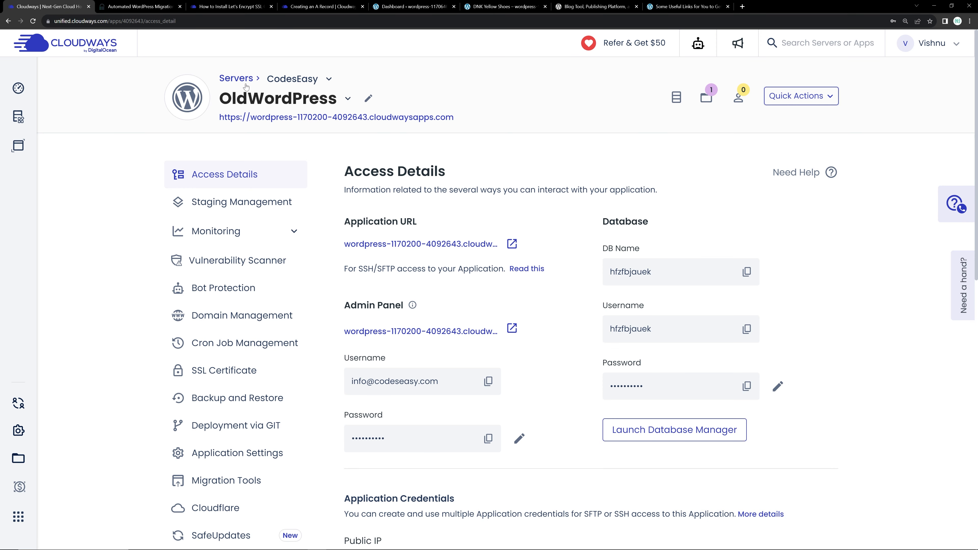
pyautogui.click(240, 79)
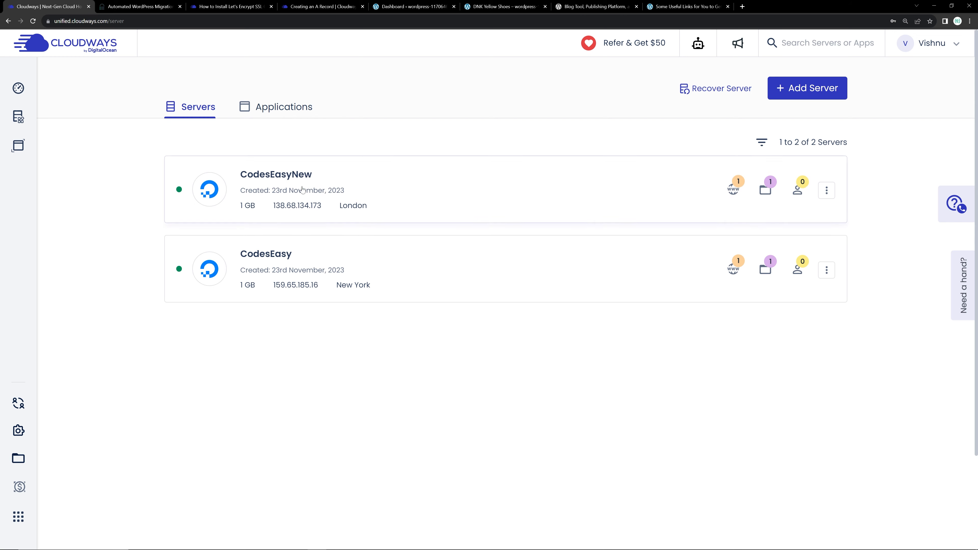
pyautogui.click(278, 106)
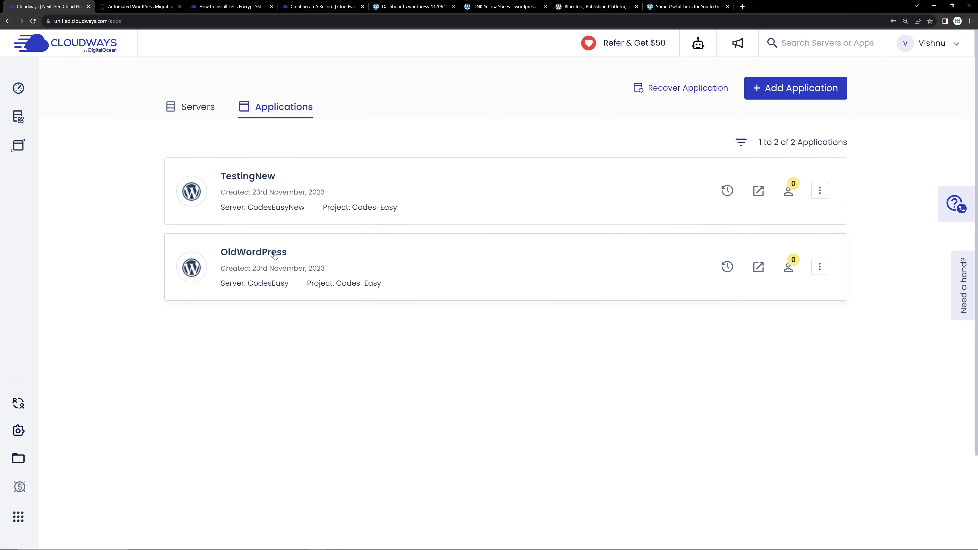
pyautogui.click(254, 177)
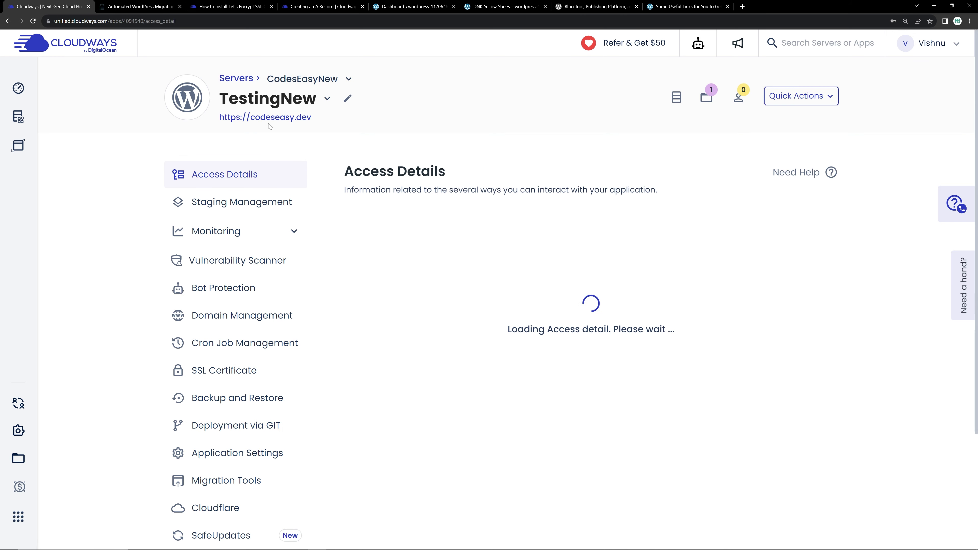
pyautogui.scroll(-1, 477, 324)
pyautogui.scroll(1, 462, 301)
pyautogui.scroll(-3, 447, 277)
pyautogui.scroll(3, 439, 258)
# Copy TestingNew's application URL codeseasy.dev and paste it as the Destination Site URL in the BlogVault migration form
pyautogui.moveTo(408, 245); pyautogui.dragTo(345, 244)
pyautogui.rightClick(391, 249)
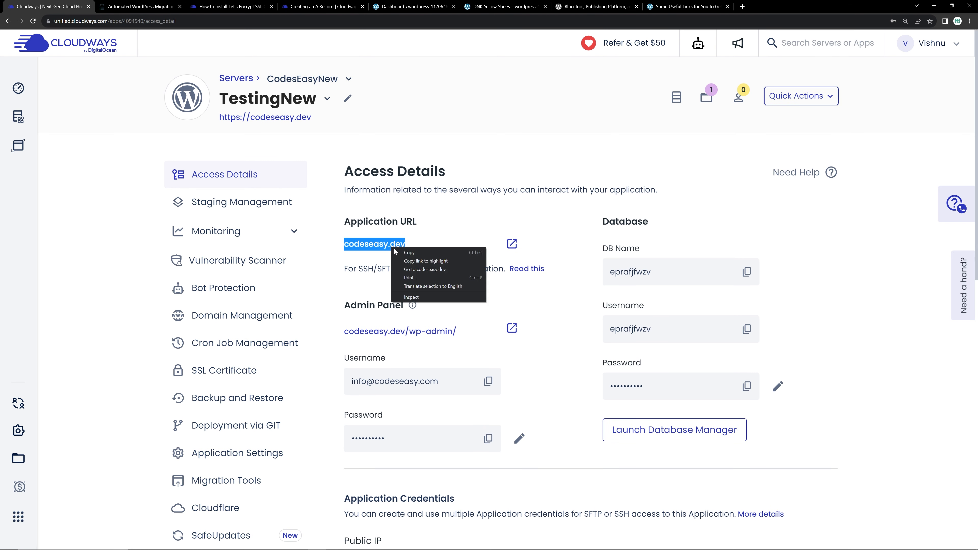
pyautogui.click(410, 253)
pyautogui.click(154, 4)
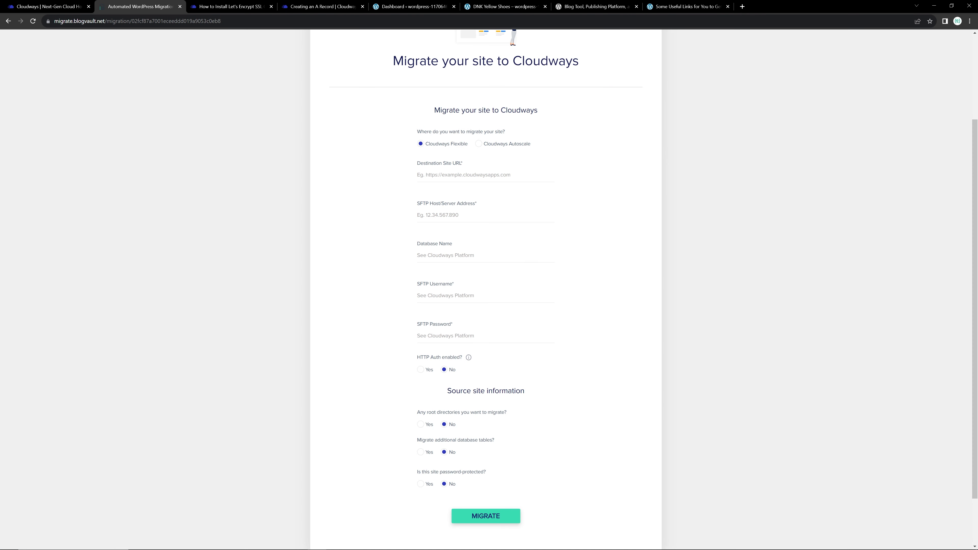
pyautogui.click(463, 175)
pyautogui.rightClick(463, 173)
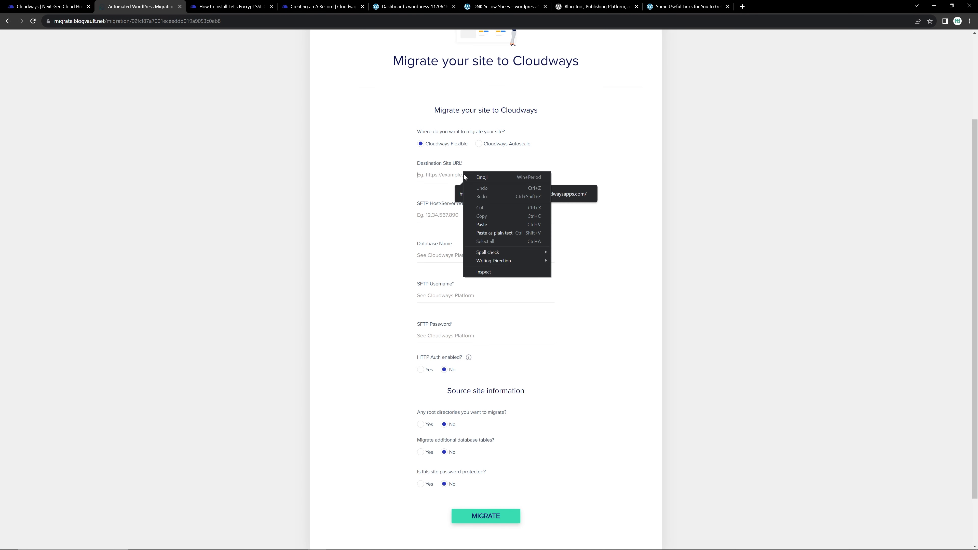
pyautogui.click(482, 221)
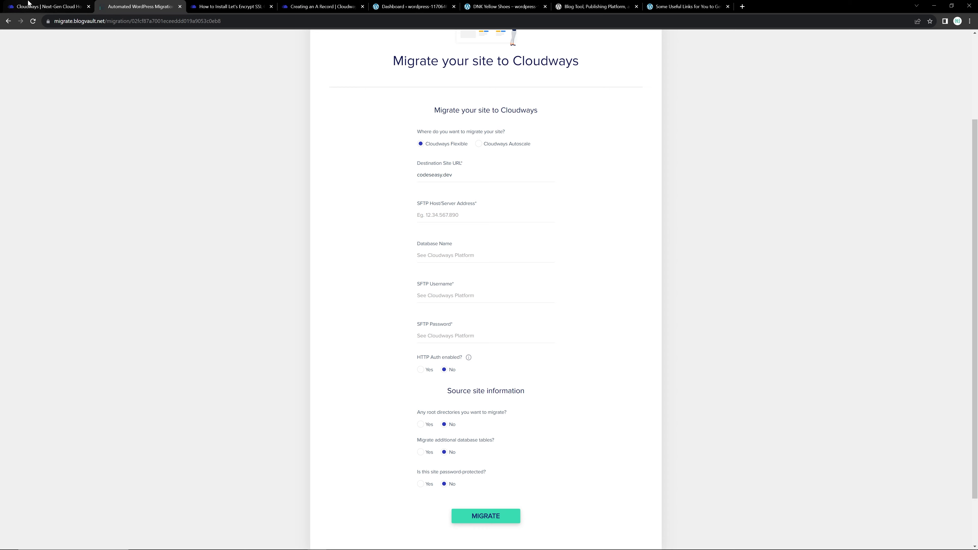
pyautogui.click(42, 6)
pyautogui.click(138, 6)
pyautogui.click(480, 208)
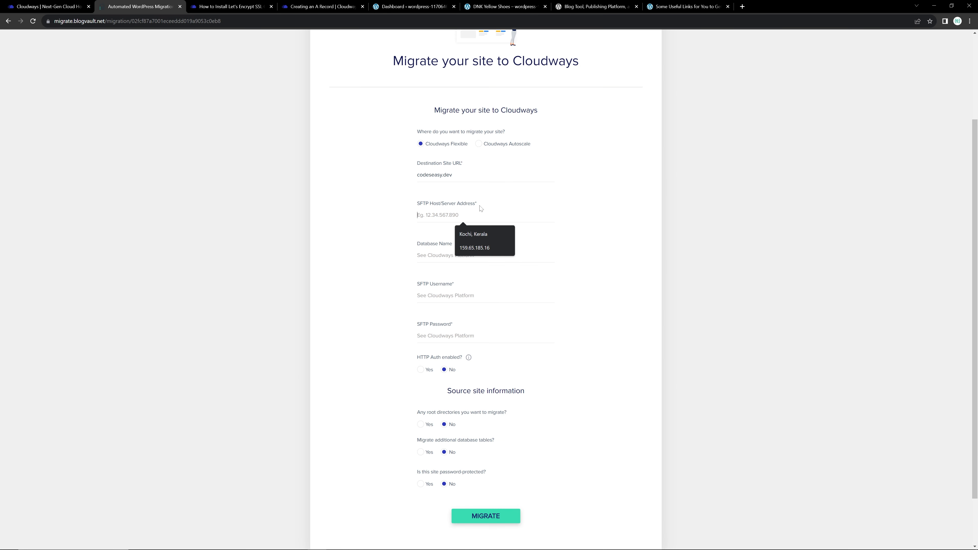
pyautogui.click(382, 210)
# Copy the CodesEasyNew server's public IP 138.68.134.173 from its master credentials into the migration form's SFTP Host/Server Address
pyautogui.click(72, 6)
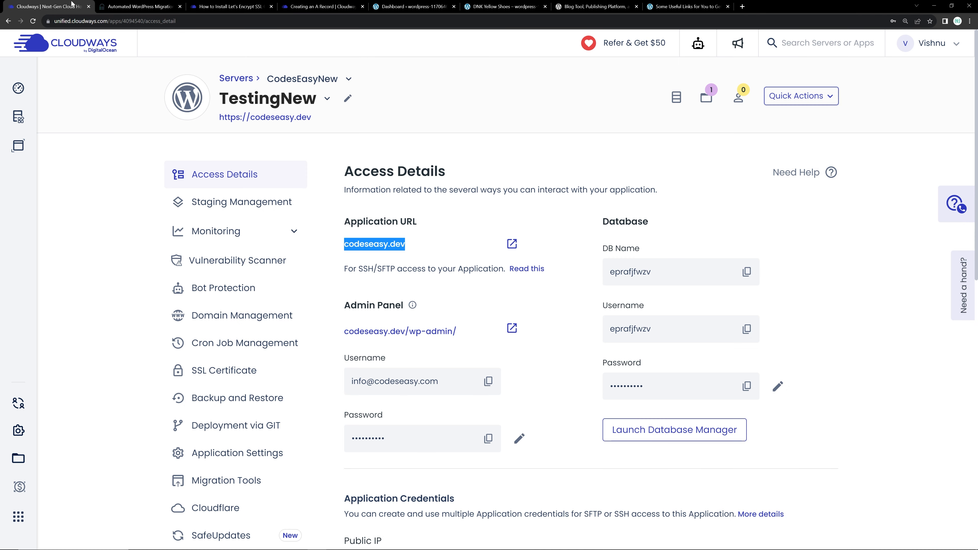
pyautogui.click(246, 79)
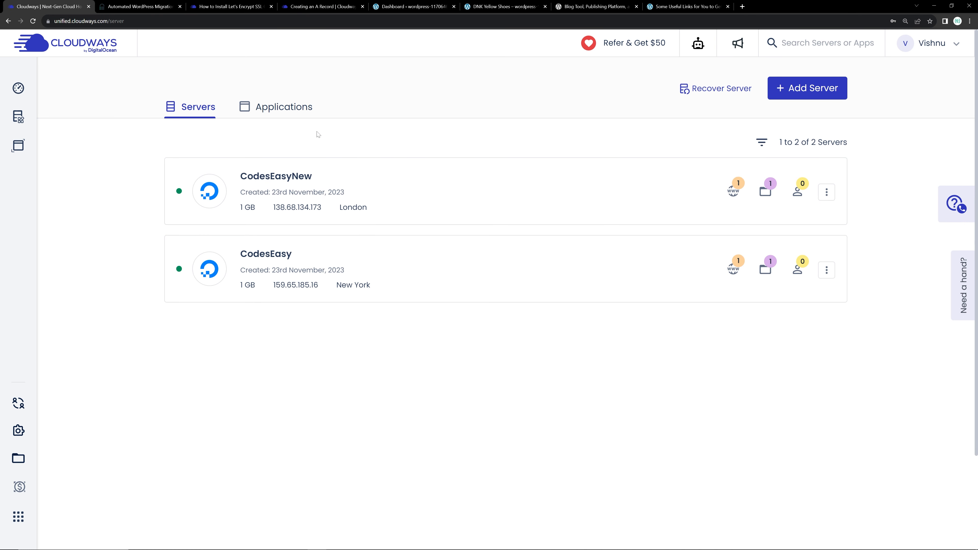
pyautogui.click(296, 175)
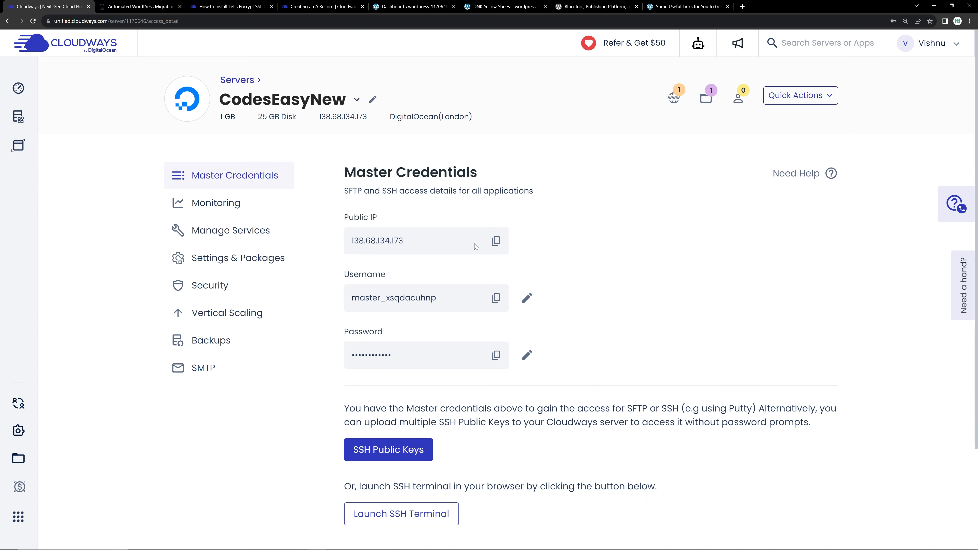
pyautogui.click(496, 240)
pyautogui.click(139, 7)
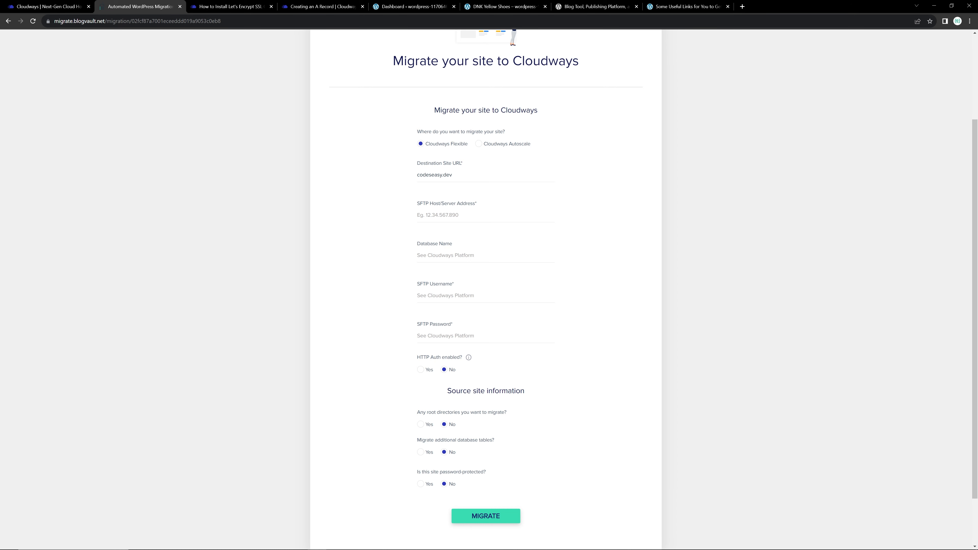
pyautogui.rightClick(449, 215)
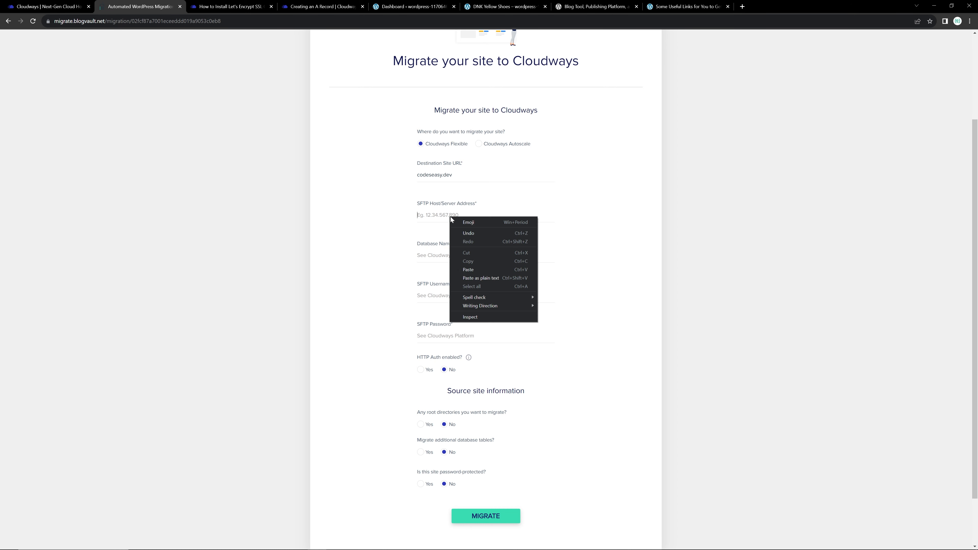
pyautogui.click(470, 269)
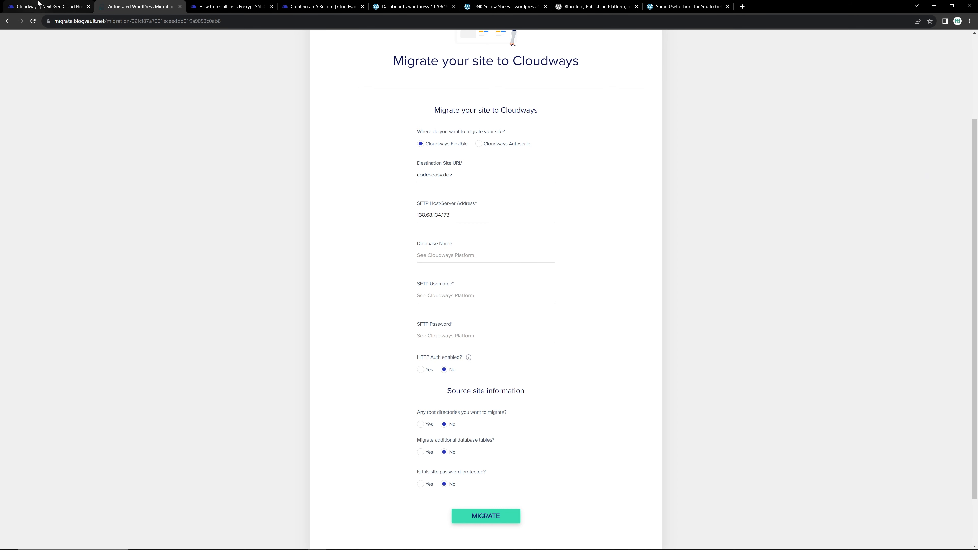
# Copy the CodesEasyNew server's master username from its master credentials into the migration form's SFTP Username
pyautogui.click(48, 6)
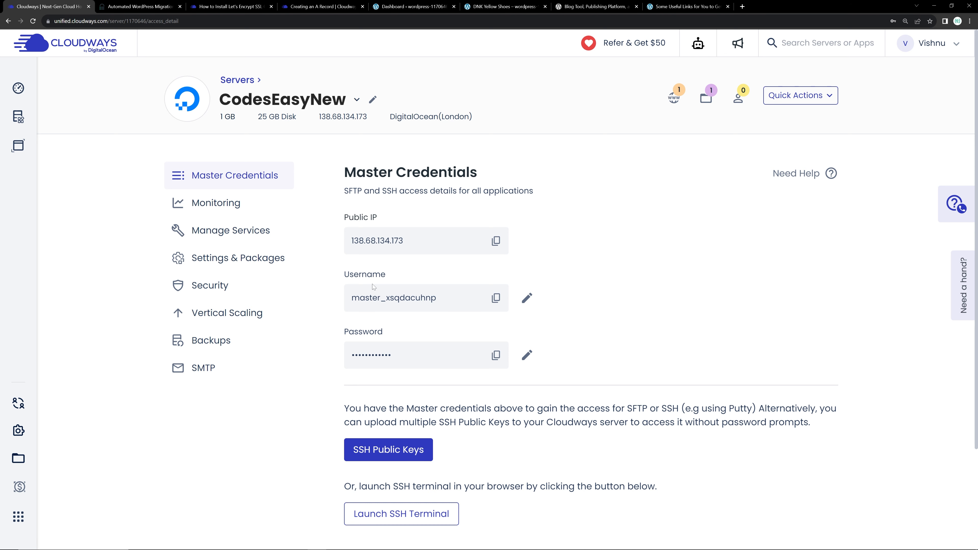
pyautogui.click(139, 7)
pyautogui.moveTo(420, 284); pyautogui.dragTo(465, 281)
pyautogui.moveTo(418, 323); pyautogui.dragTo(485, 323)
pyautogui.click(378, 269)
pyautogui.click(48, 7)
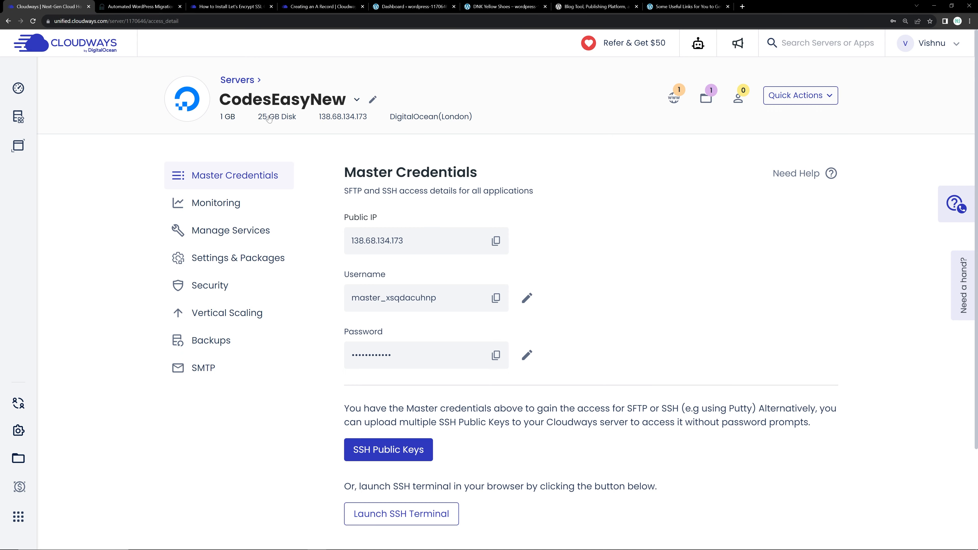
pyautogui.click(496, 298)
pyautogui.click(139, 7)
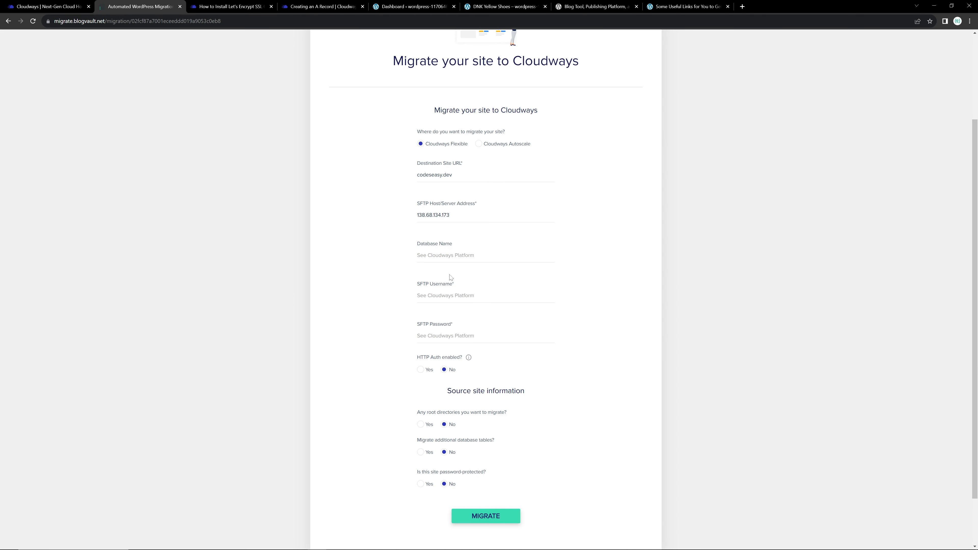
pyautogui.rightClick(450, 297)
pyautogui.click(452, 353)
# Copy the CodesEasyNew server's master password from its master credentials into the migration form's SFTP Password
pyautogui.click(49, 7)
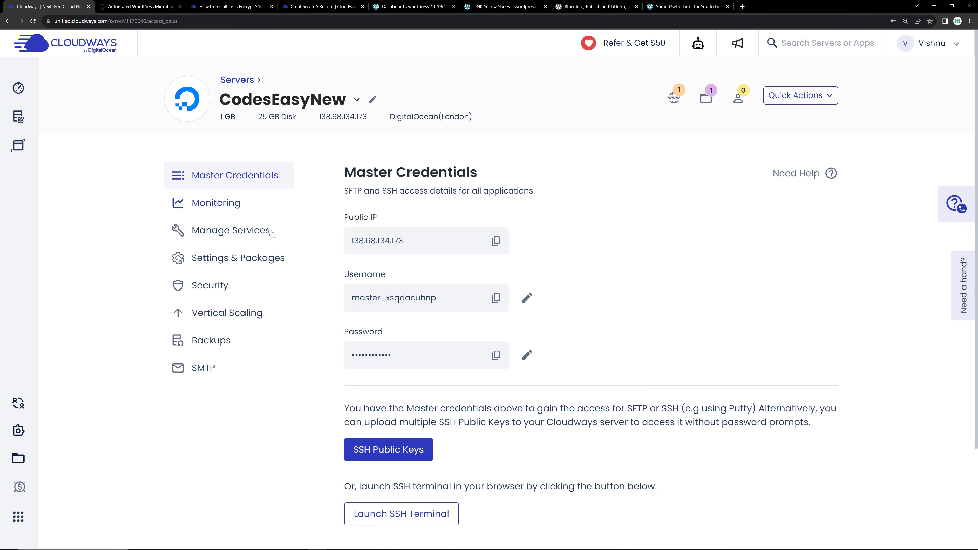
pyautogui.click(497, 356)
pyautogui.click(139, 6)
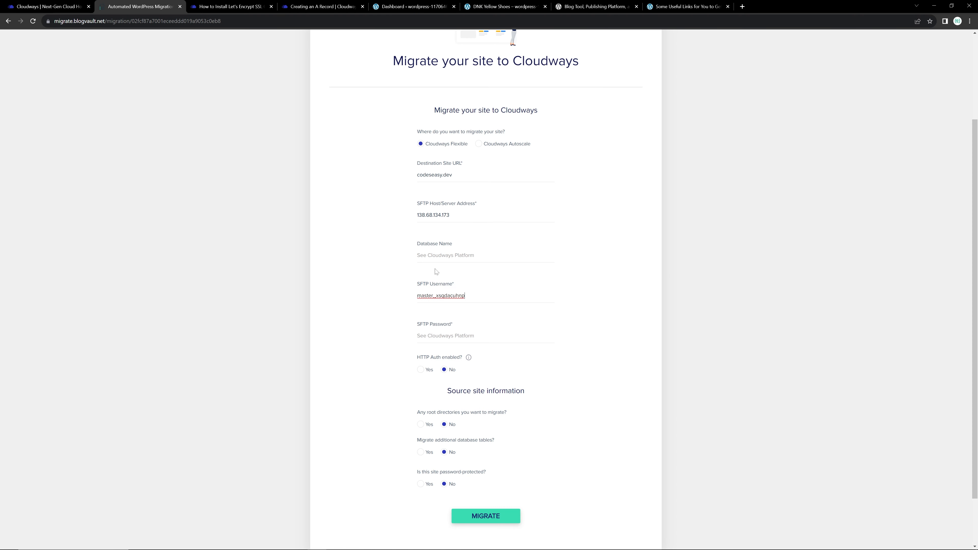
pyautogui.rightClick(445, 340)
pyautogui.click(462, 397)
pyautogui.moveTo(420, 244); pyautogui.dragTo(470, 245)
pyautogui.click(371, 238)
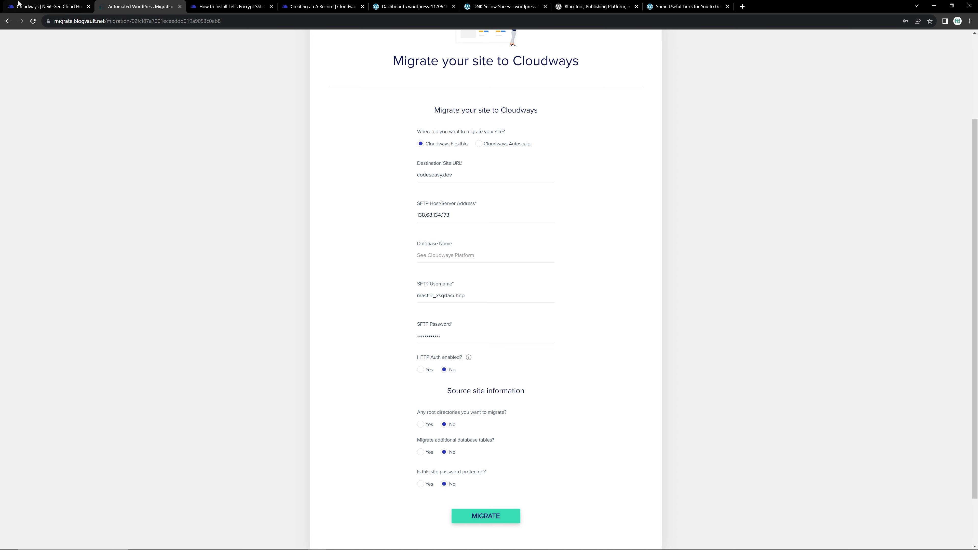
# Compare the server's master public IP, username and password fields with the corresponding SFTP fields in the migration form
pyautogui.click(62, 4)
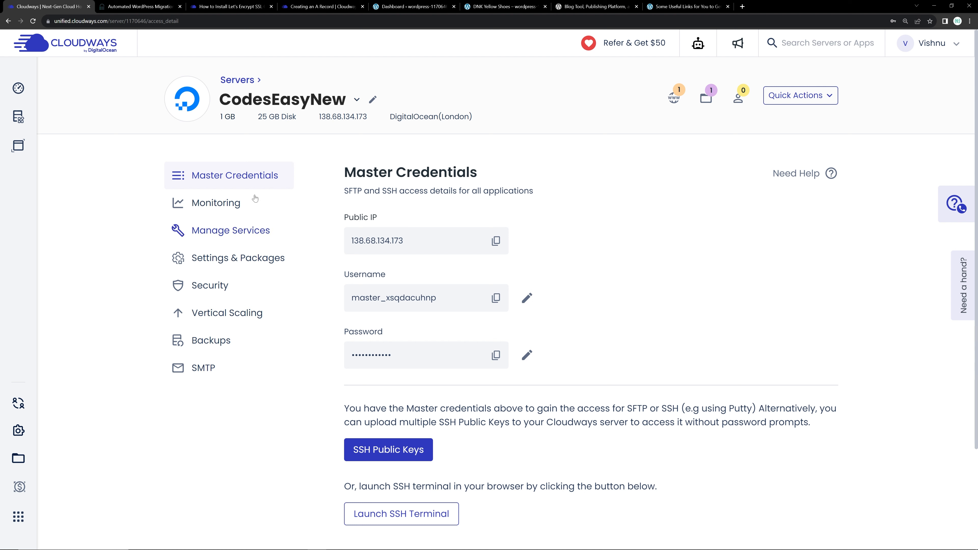
pyautogui.moveTo(320, 172); pyautogui.dragTo(399, 204)
pyautogui.click(345, 195)
pyautogui.moveTo(345, 221); pyautogui.dragTo(381, 222)
pyautogui.moveTo(358, 275); pyautogui.dragTo(387, 275)
pyautogui.moveTo(359, 332); pyautogui.dragTo(384, 332)
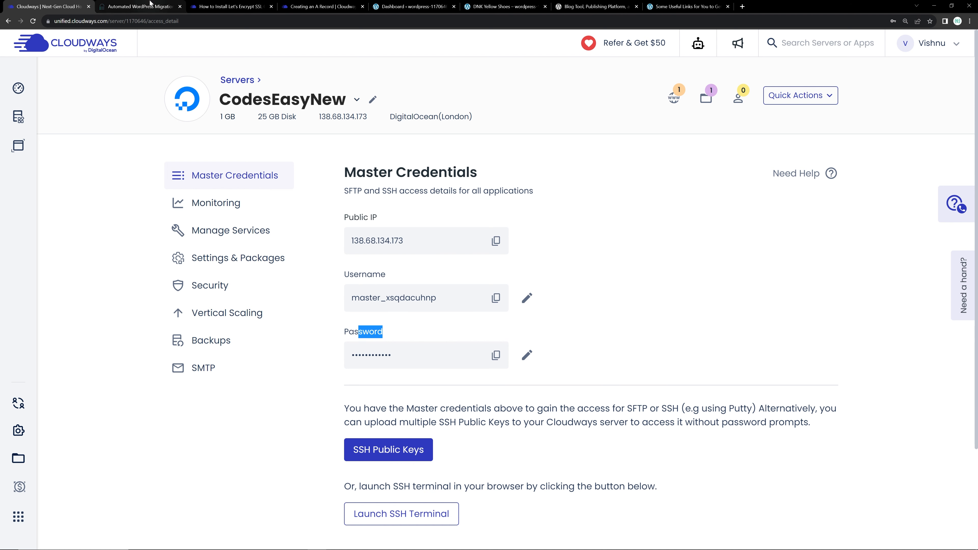
pyautogui.click(139, 6)
pyautogui.moveTo(417, 204); pyautogui.dragTo(509, 206)
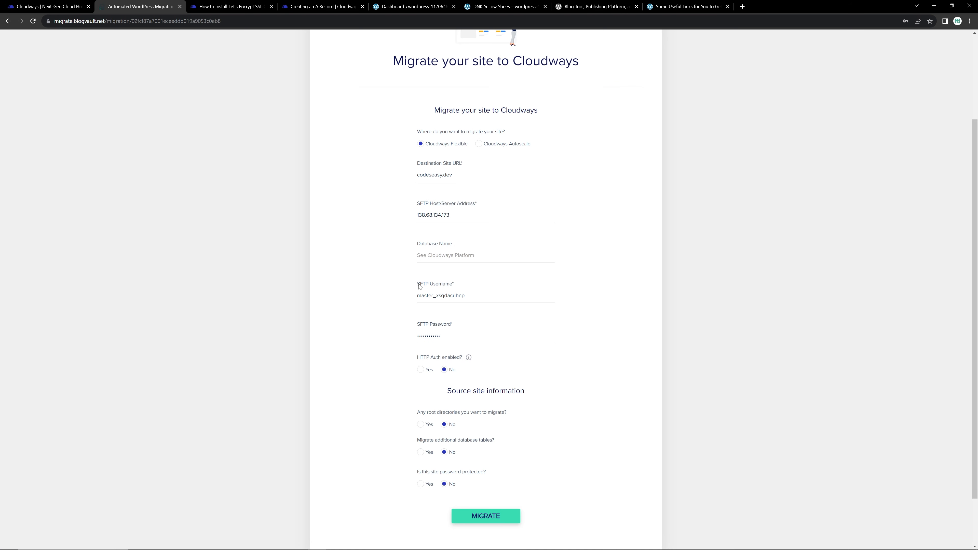
pyautogui.moveTo(417, 285); pyautogui.dragTo(478, 284)
pyautogui.moveTo(417, 326); pyautogui.dragTo(472, 329)
pyautogui.moveTo(418, 245); pyautogui.dragTo(453, 245)
# Copy the database name eprafjfwzv from the TestingNew application's access details into the migration form's Database Name
pyautogui.click(46, 6)
pyautogui.click(242, 81)
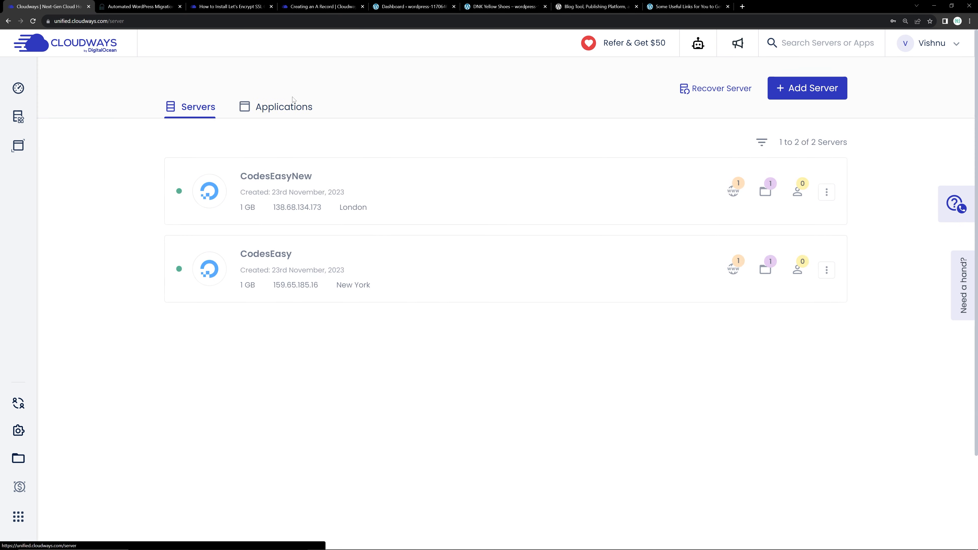
pyautogui.click(284, 108)
pyautogui.click(264, 183)
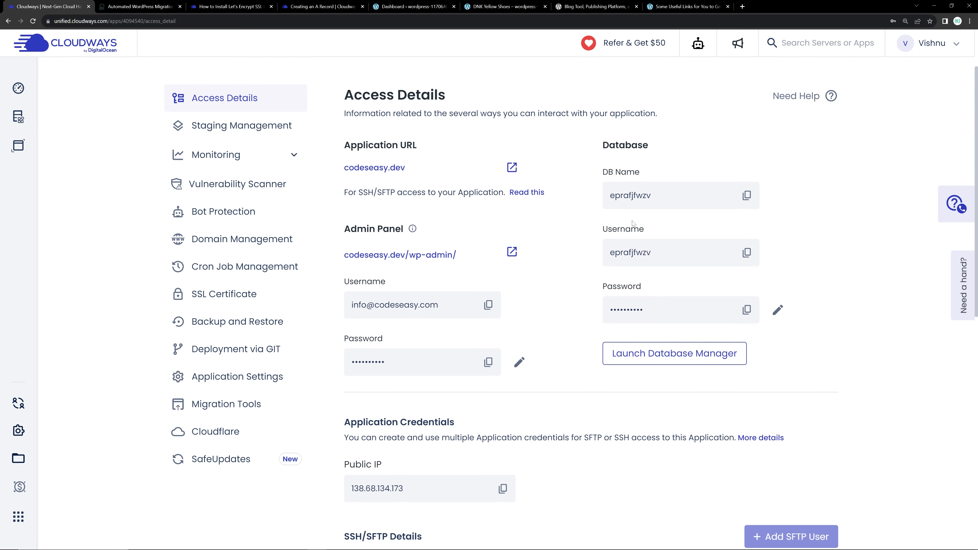
pyautogui.moveTo(612, 195); pyautogui.dragTo(689, 198)
pyautogui.click(747, 196)
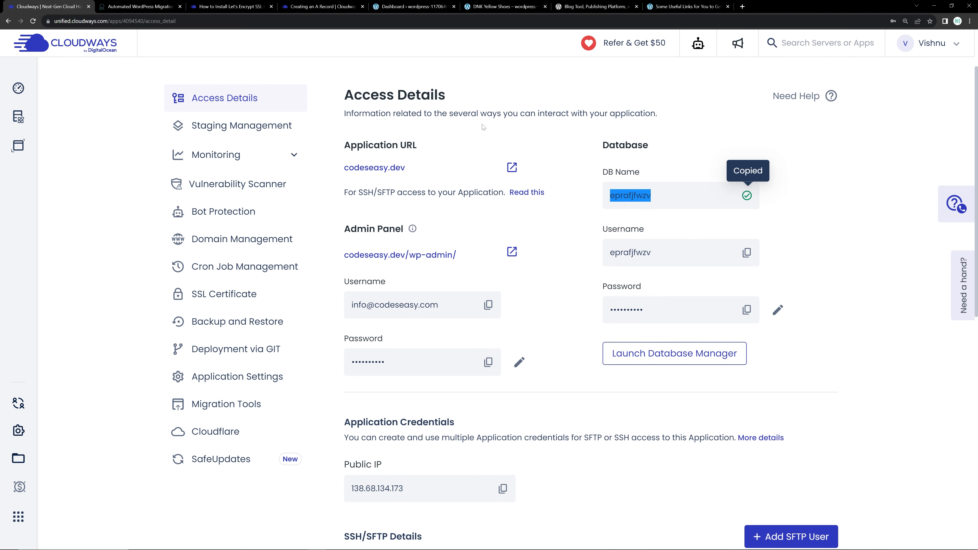
pyautogui.hotkey('ctrl', 'Tab')
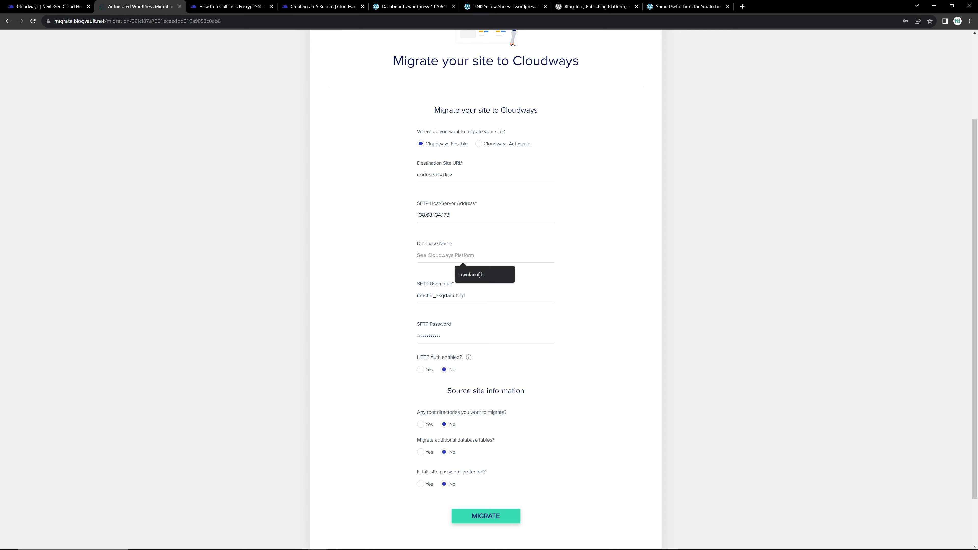
pyautogui.rightClick(443, 256)
pyautogui.click(472, 309)
pyautogui.scroll(-2, 419, 276)
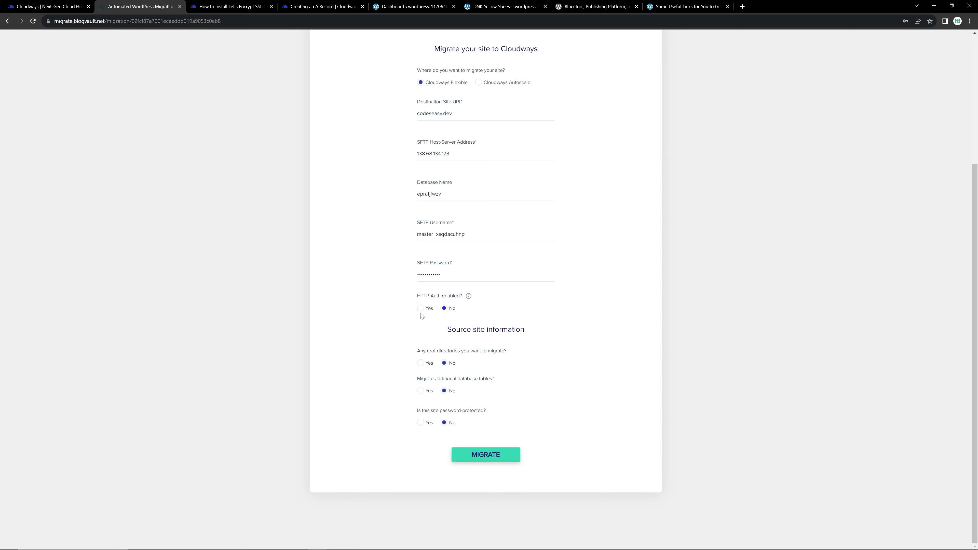
# Try Cloudways Autoscale as the migration destination and return the choice to Cloudways Flexible
pyautogui.scroll(3, 539, 305)
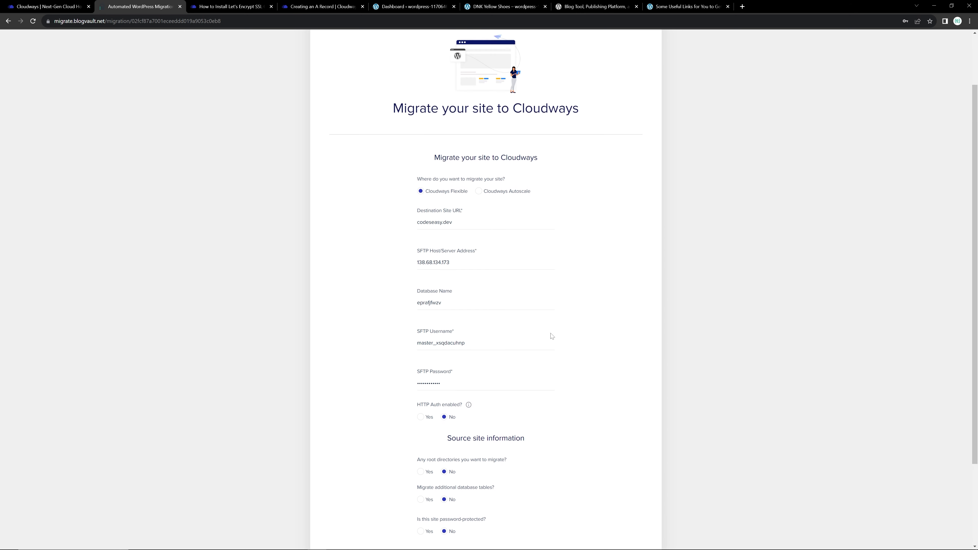
pyautogui.scroll(-3, 539, 305)
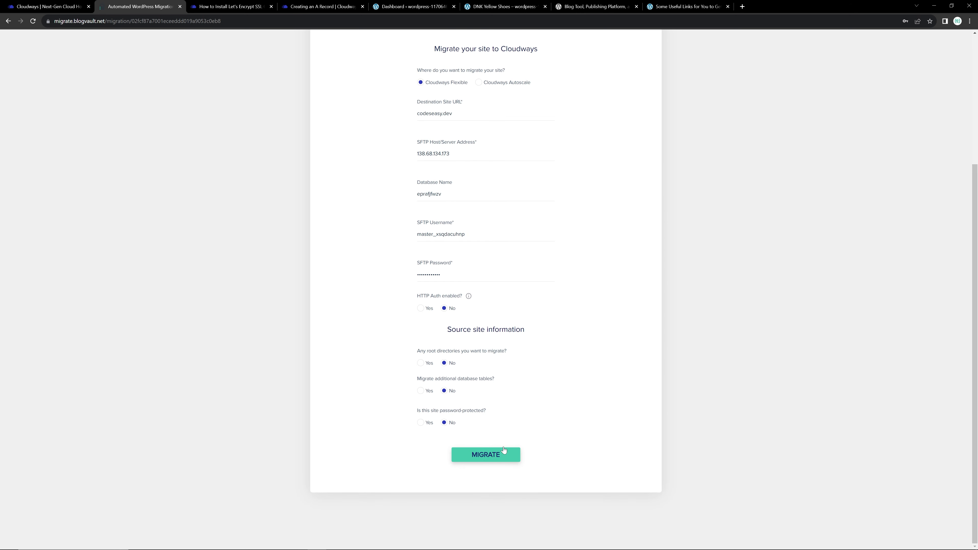
pyautogui.scroll(3, 399, 320)
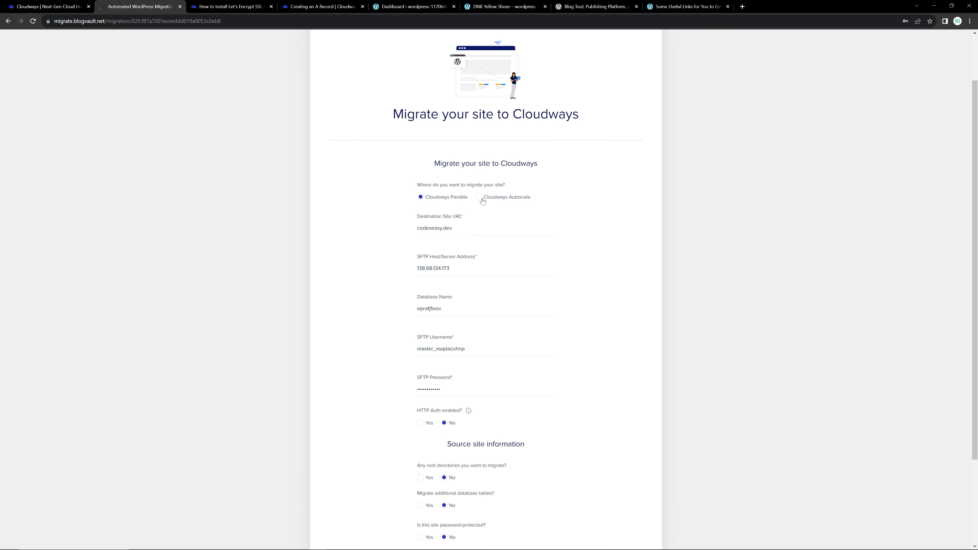
pyautogui.click(480, 198)
pyautogui.scroll(-2, 469, 376)
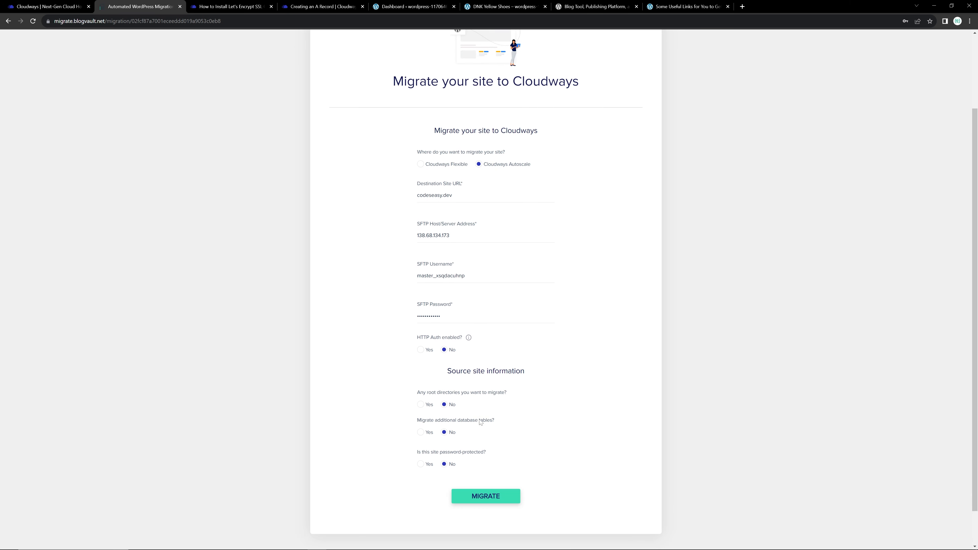
pyautogui.scroll(3, 468, 376)
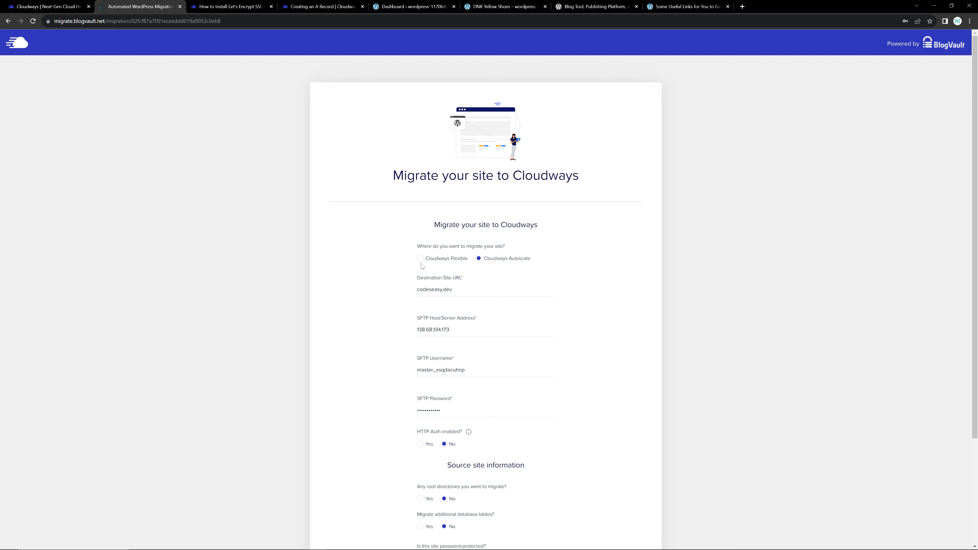
pyautogui.click(421, 259)
# Start the migration to Cloudways and check the source and destination site addresses on its progress page
pyautogui.scroll(-3, 408, 340)
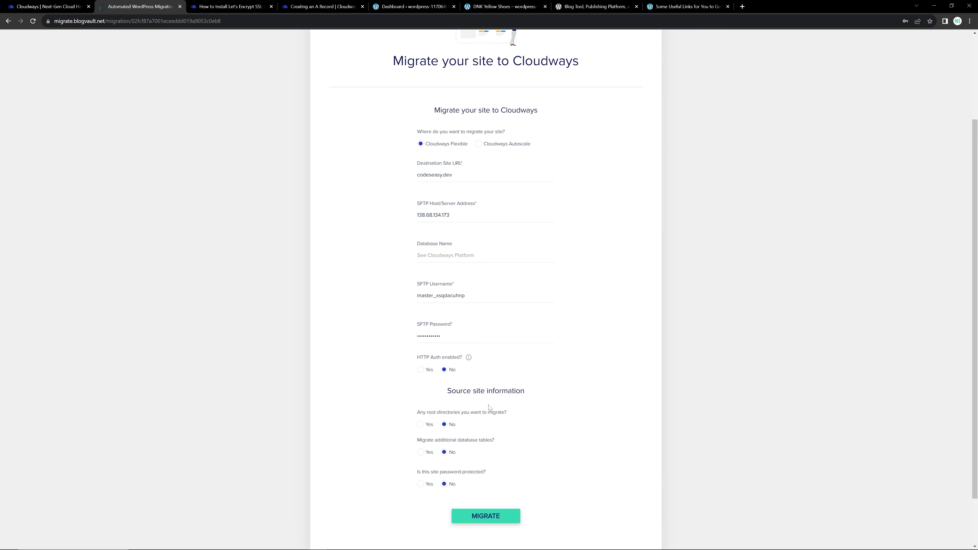
pyautogui.scroll(-1, 489, 408)
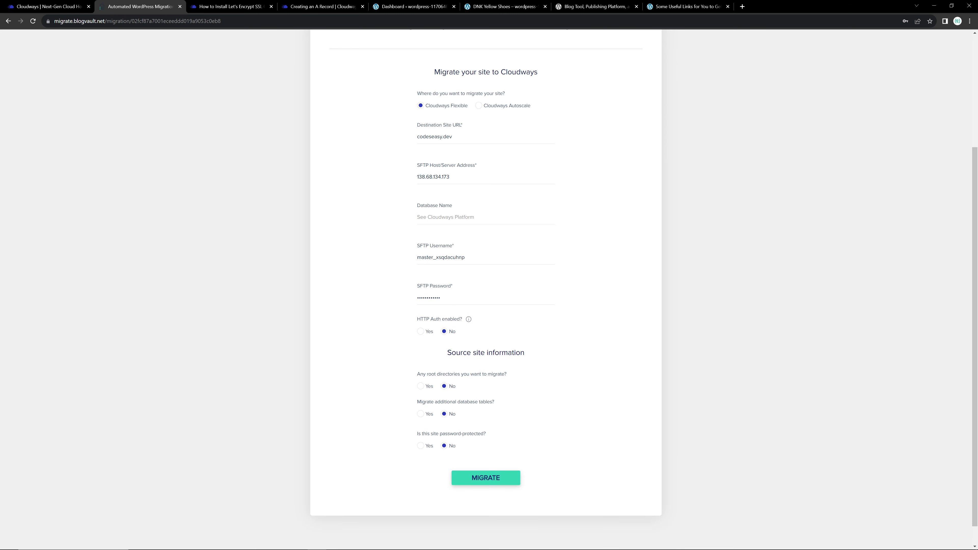
pyautogui.click(488, 478)
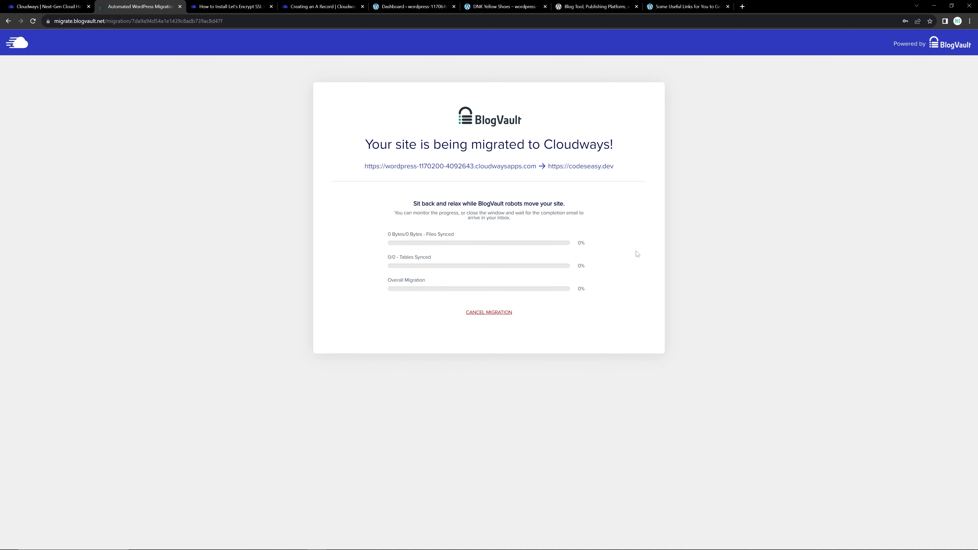
pyautogui.moveTo(371, 145); pyautogui.dragTo(640, 149)
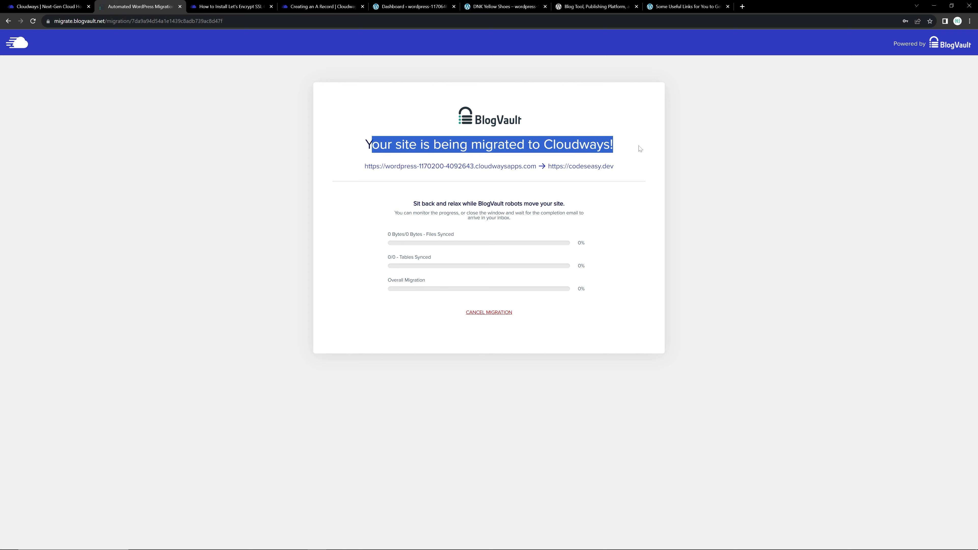
pyautogui.click(348, 167)
pyautogui.moveTo(361, 166); pyautogui.dragTo(538, 170)
pyautogui.moveTo(640, 174); pyautogui.dragTo(539, 169)
pyautogui.click(584, 208)
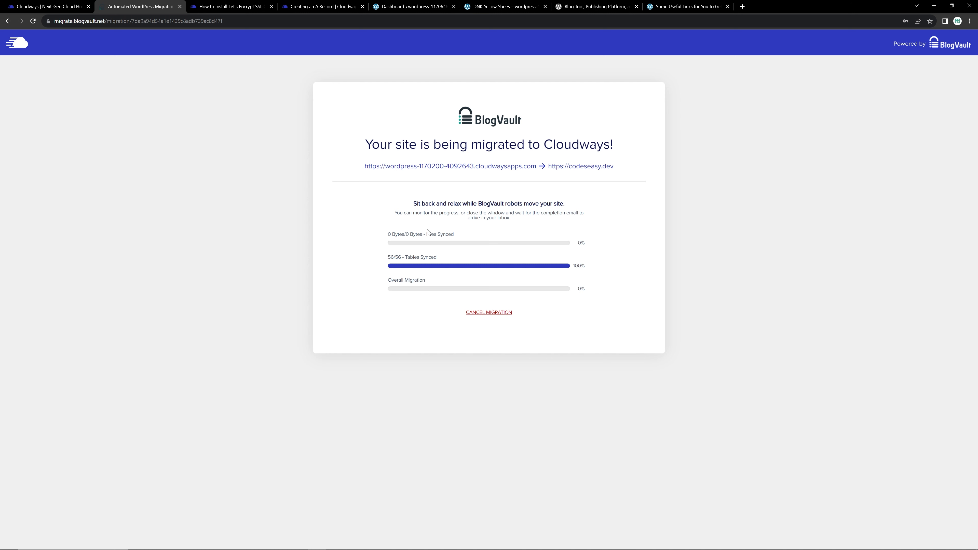